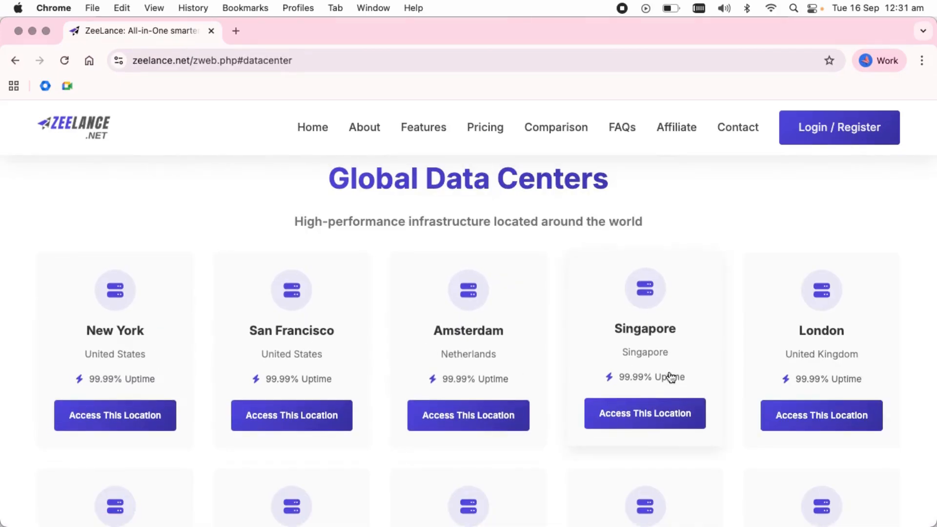
Request access to the Amsterdam data center location
left_click(449, 422)
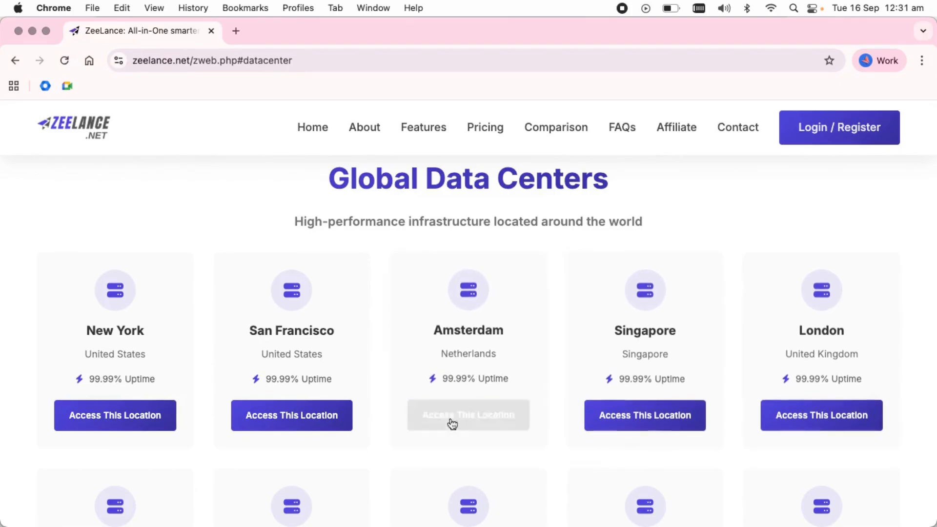
Choose the Singapore data center and dismiss the instant help and terms popups
left_click(493, 398)
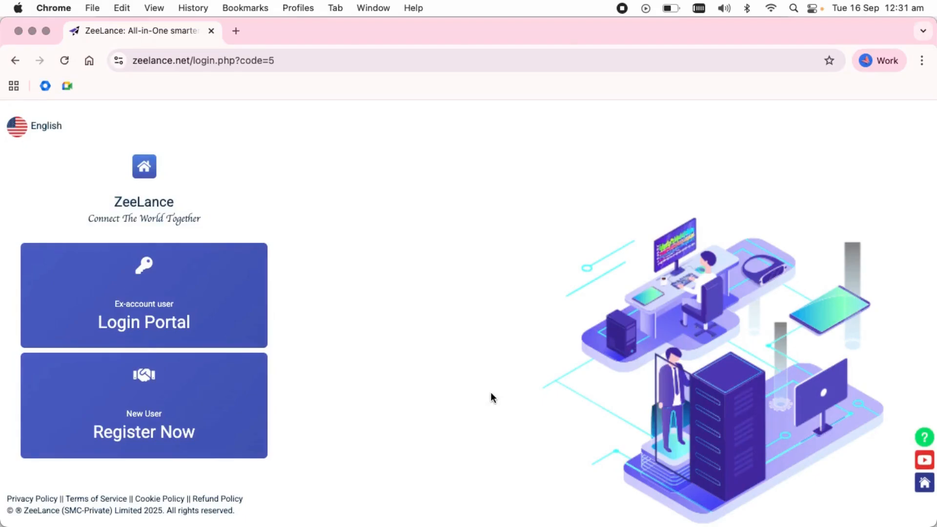
left_click(924, 437)
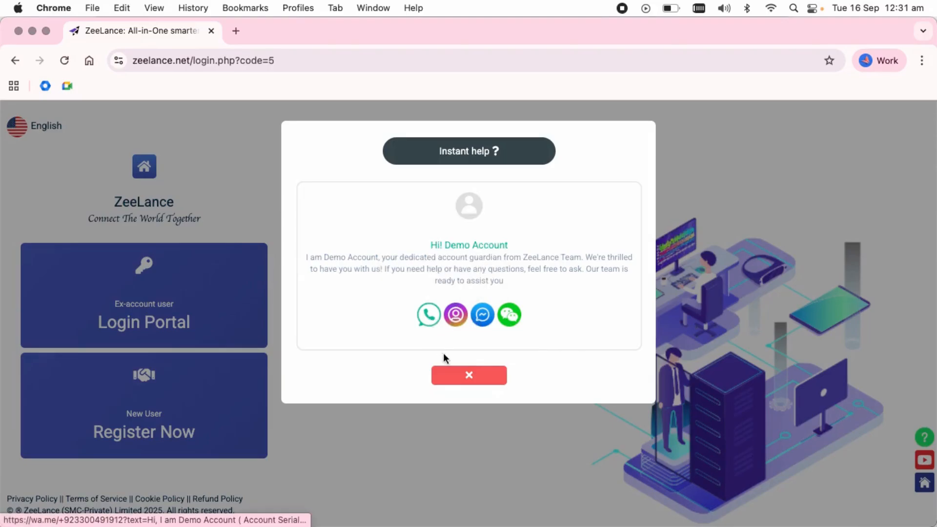
mouse_move(437, 329)
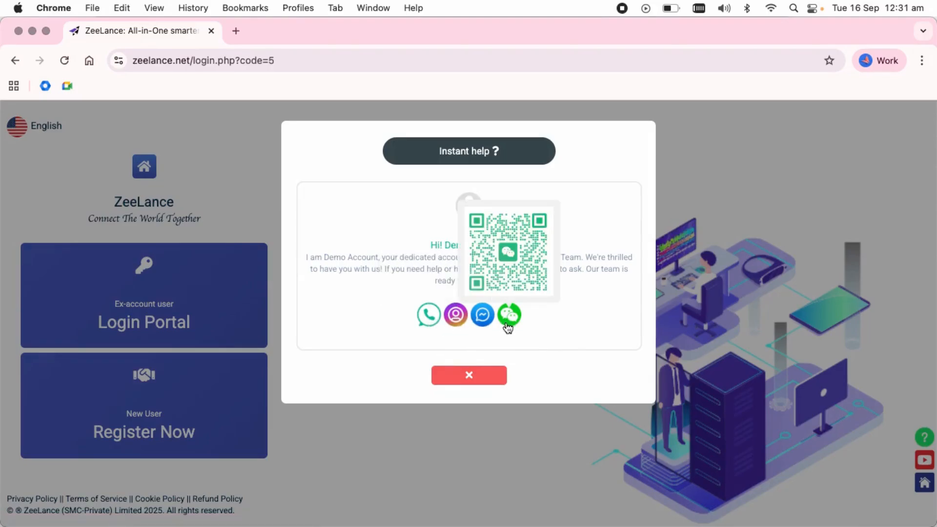
left_click(477, 378)
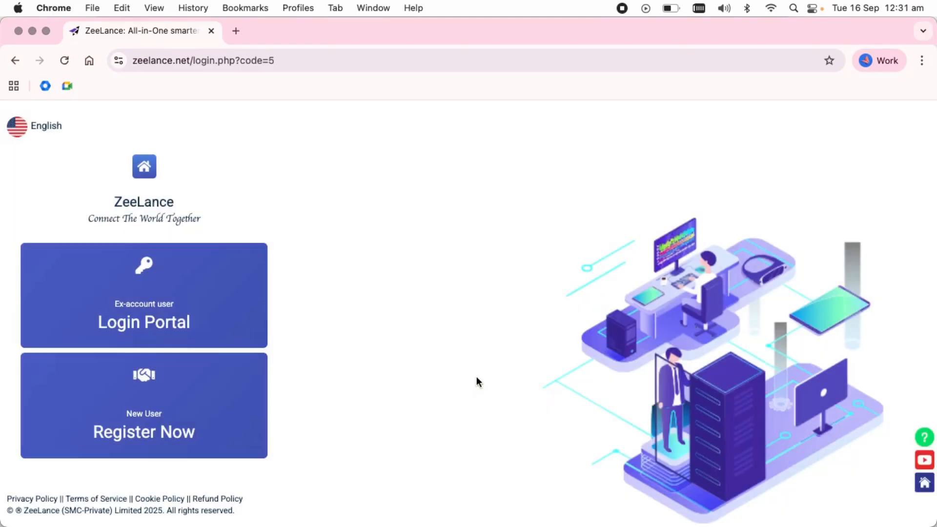
left_click(197, 426)
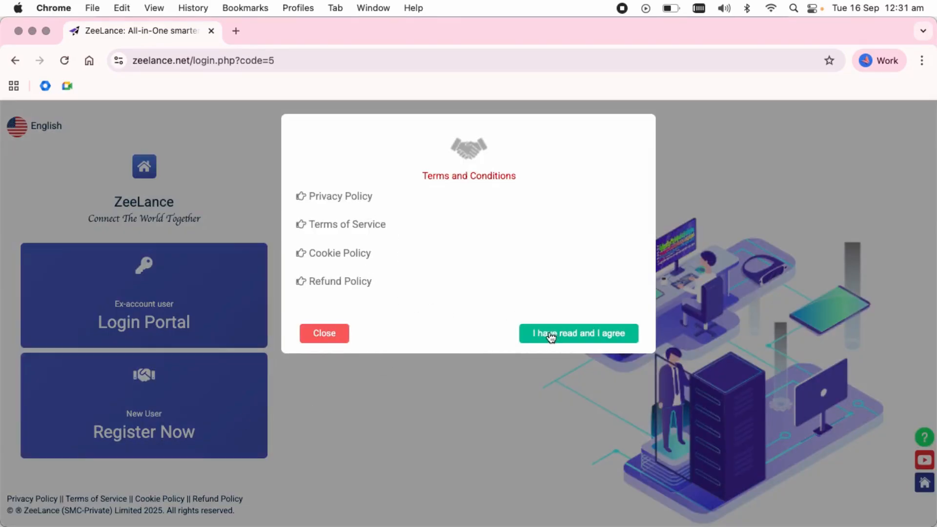
left_click(321, 337)
Log in with the saved e-mail suggestion and the account password
left_click(157, 322)
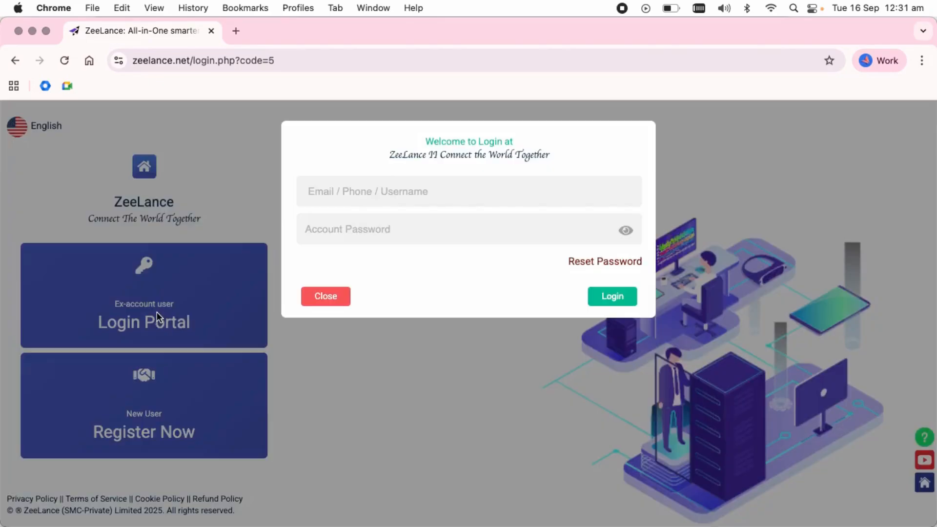
left_click(371, 194)
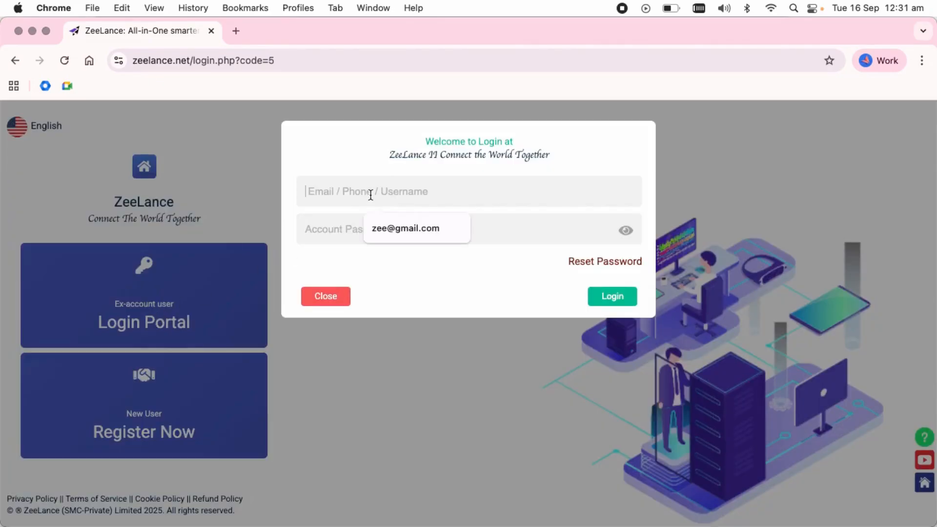
left_click(408, 228)
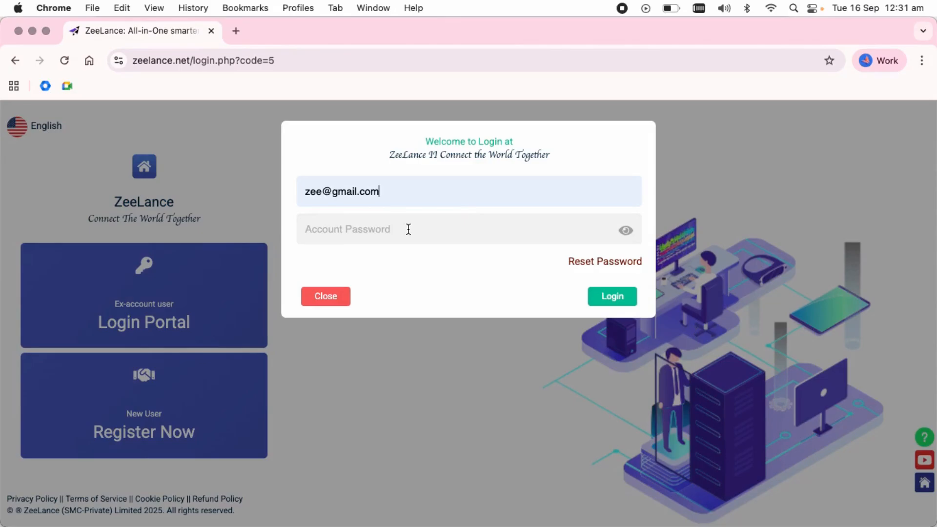
type("1234")
left_click(623, 299)
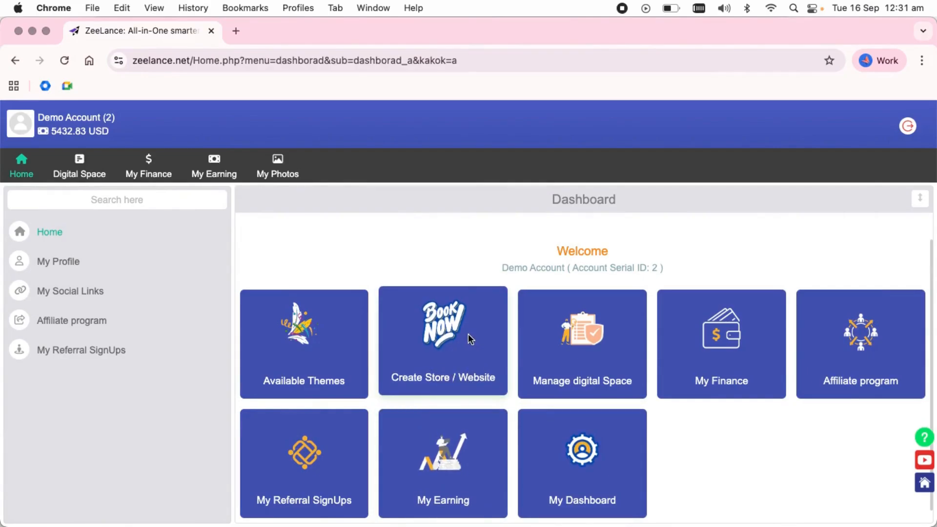
Start a new store, pick Slot 173 and continue past its guidelines
left_click(467, 335)
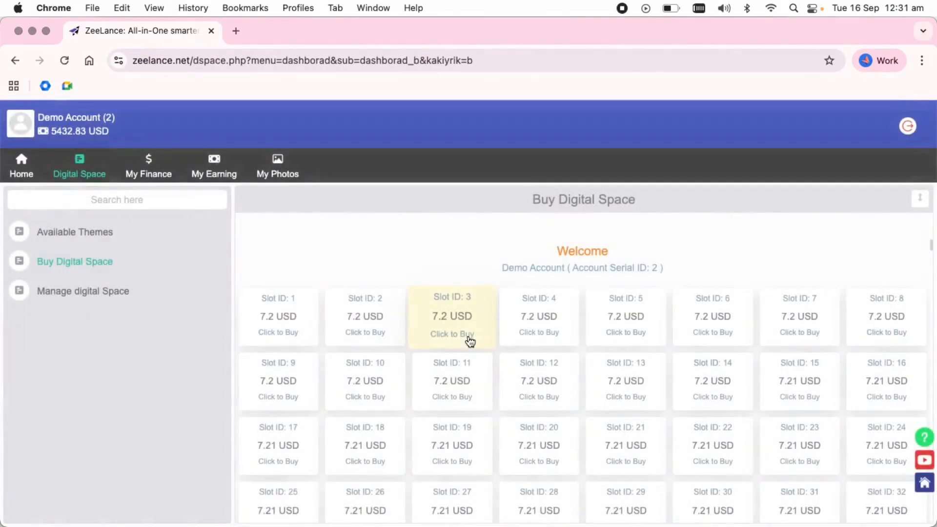
scroll(468, 339, "down", 4)
scroll(468, 341, "down", 15)
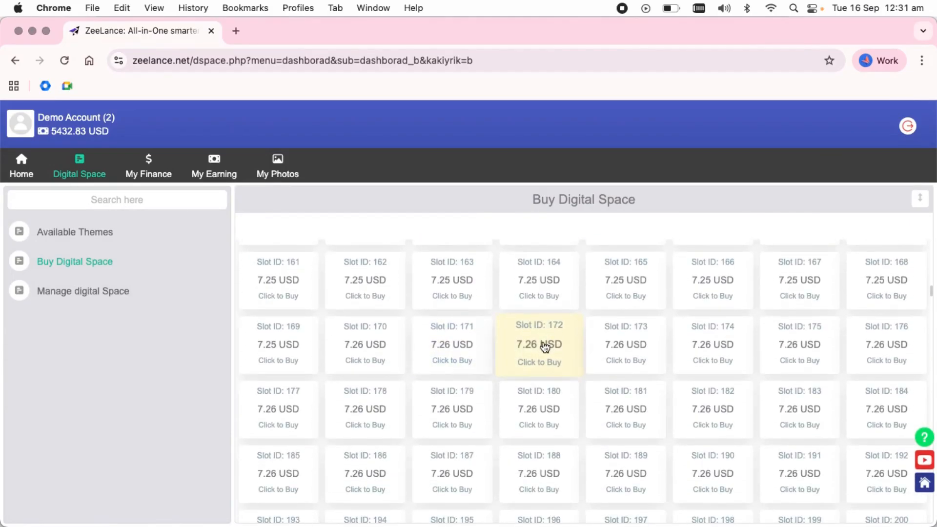
scroll(545, 347, "down", 1)
left_click(637, 328)
left_click(635, 327)
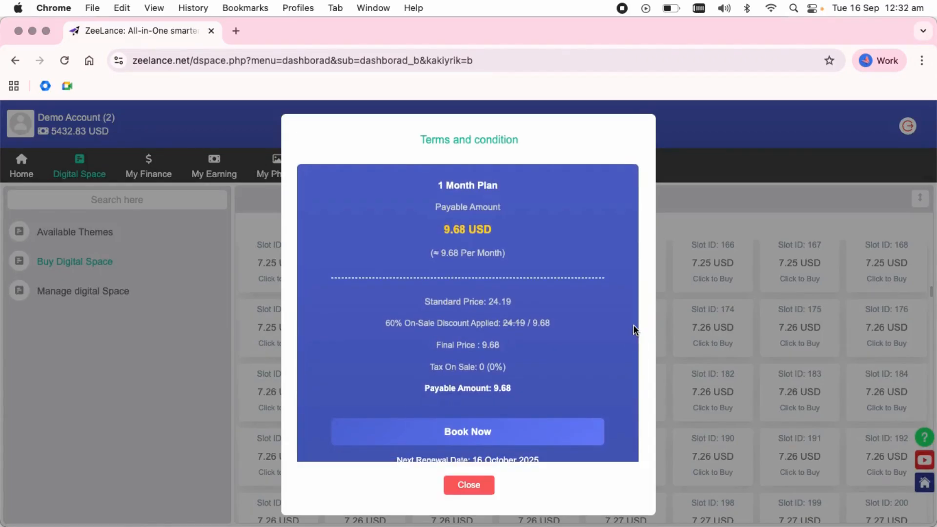
Book Slot 173 on the 6 Month Plan for 49.35 USD
scroll(633, 330, "down", 12)
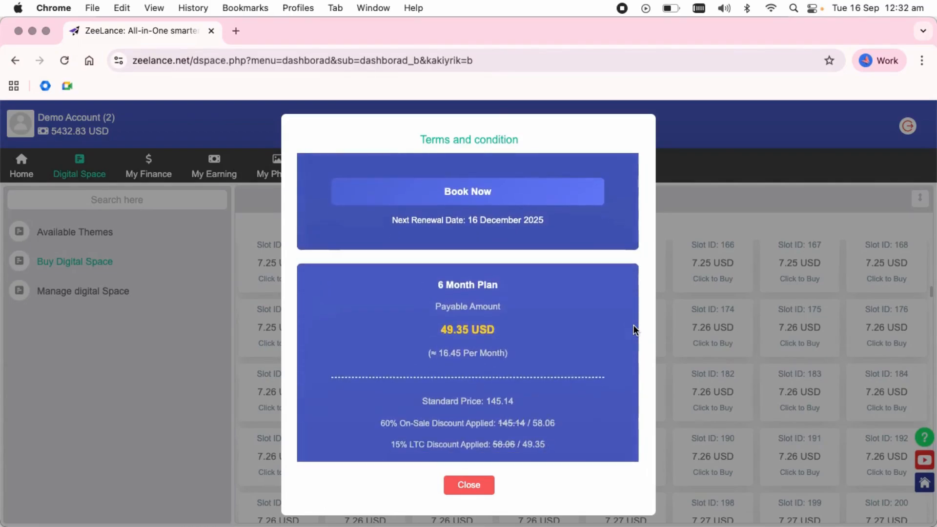
scroll(633, 329, "down", 10)
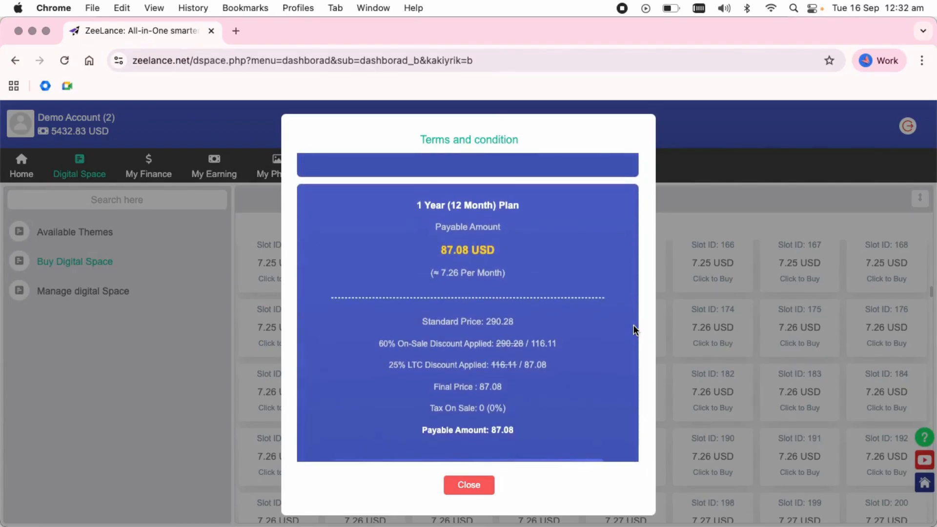
scroll(633, 329, "down", 2)
scroll(507, 388, "up", 20)
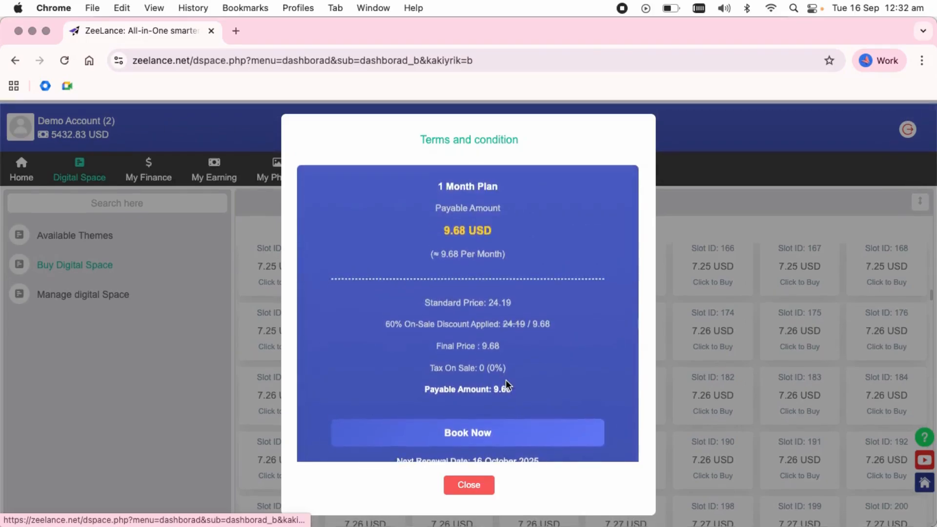
scroll(507, 386, "down", 12)
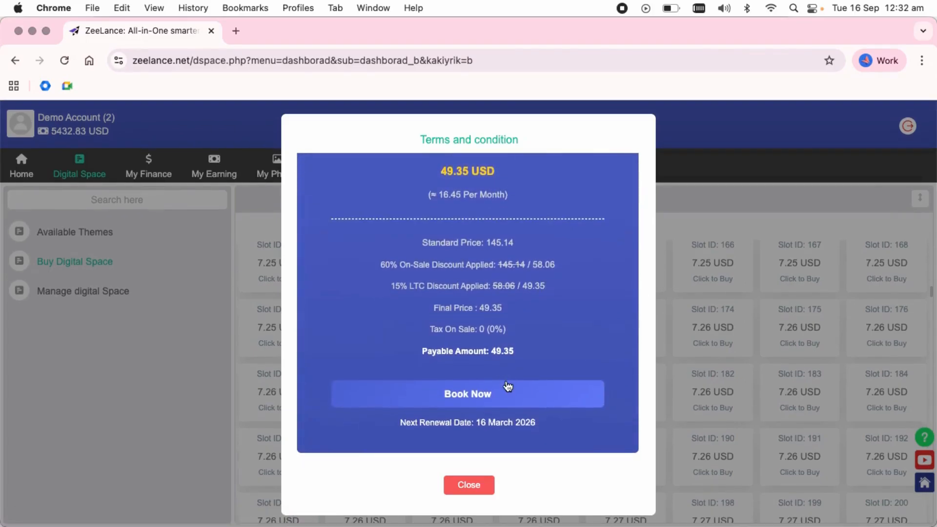
scroll(508, 386, "up", 2)
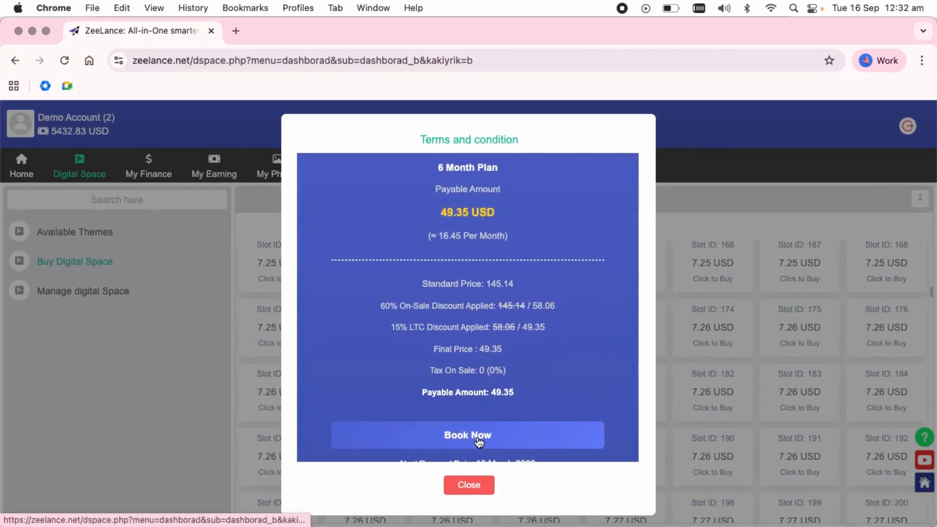
left_click(478, 441)
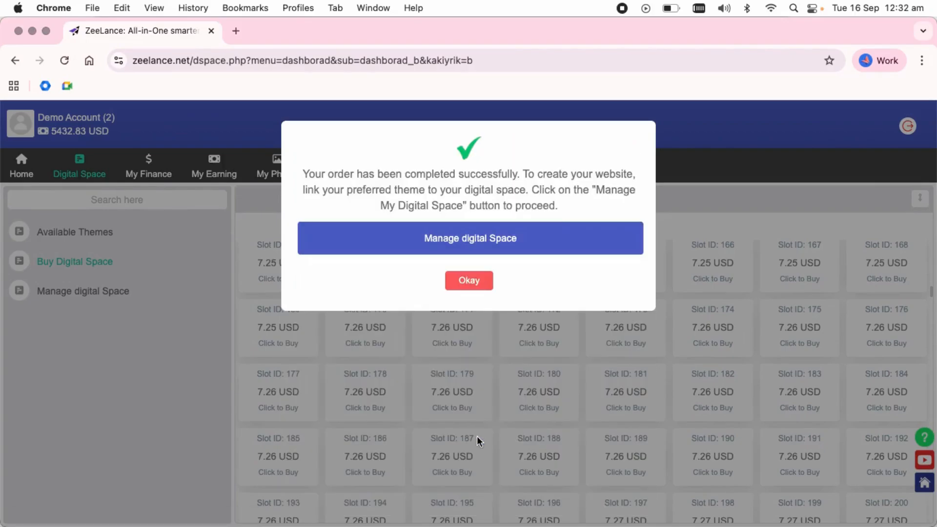
Open the purchased digital space, begin activating Slot 173 and choose USD currency
left_click(483, 255)
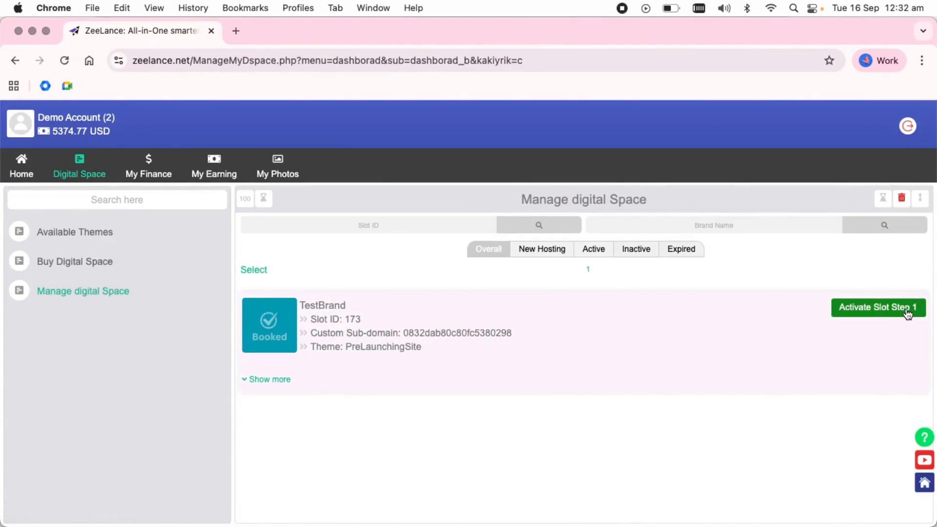
left_click(907, 313)
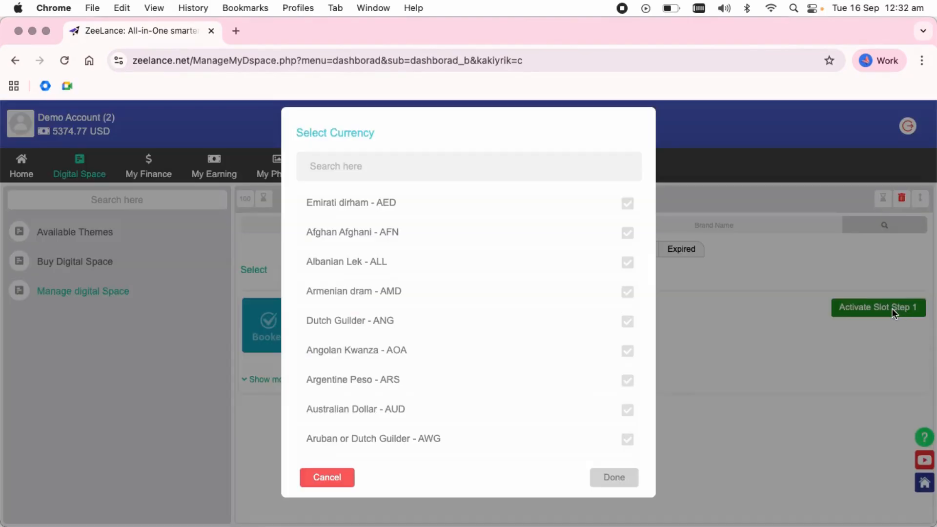
scroll(496, 266, "down", 5)
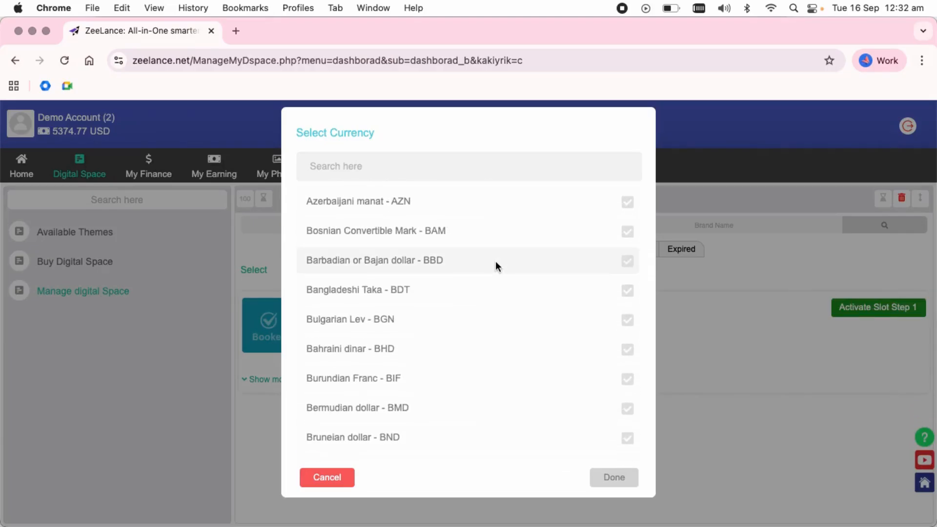
scroll(496, 266, "down", 20)
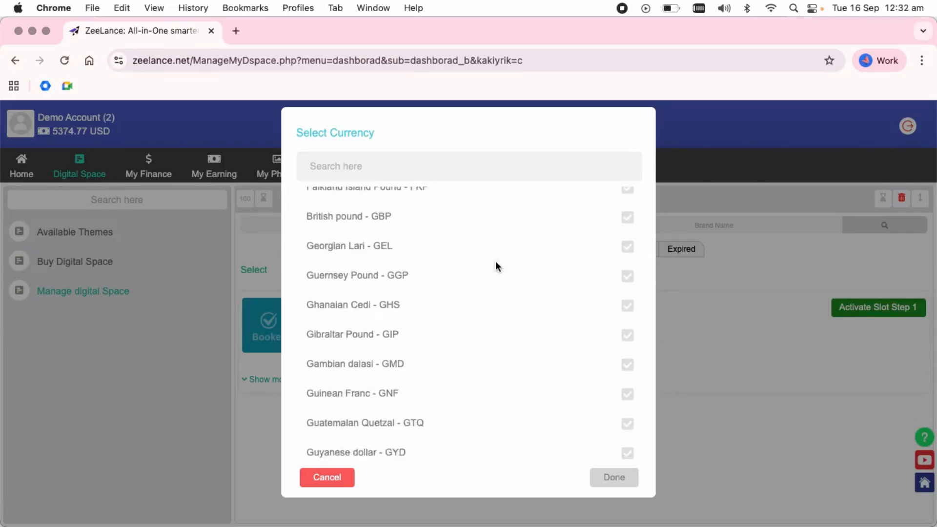
scroll(496, 263, "down", 20)
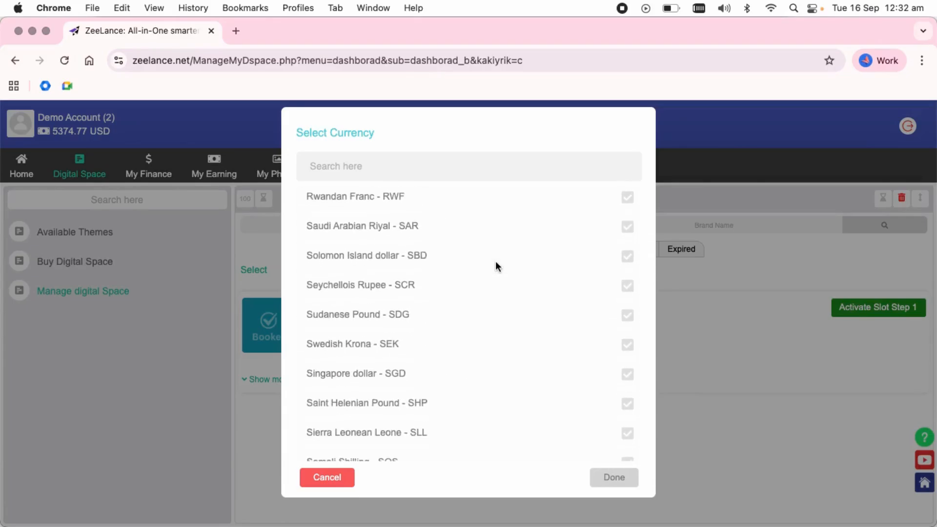
scroll(496, 261, "down", 15)
scroll(496, 262, "up", 2)
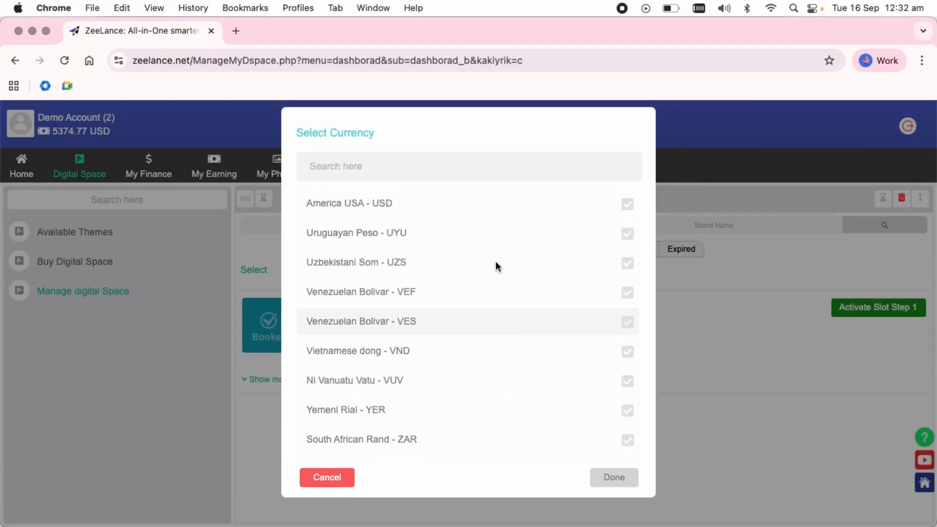
scroll(496, 262, "up", 3)
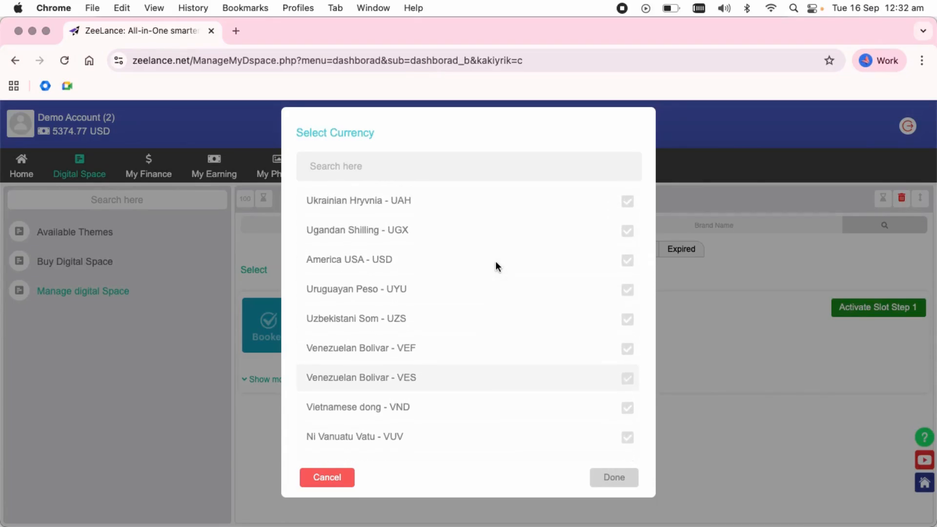
left_click(560, 267)
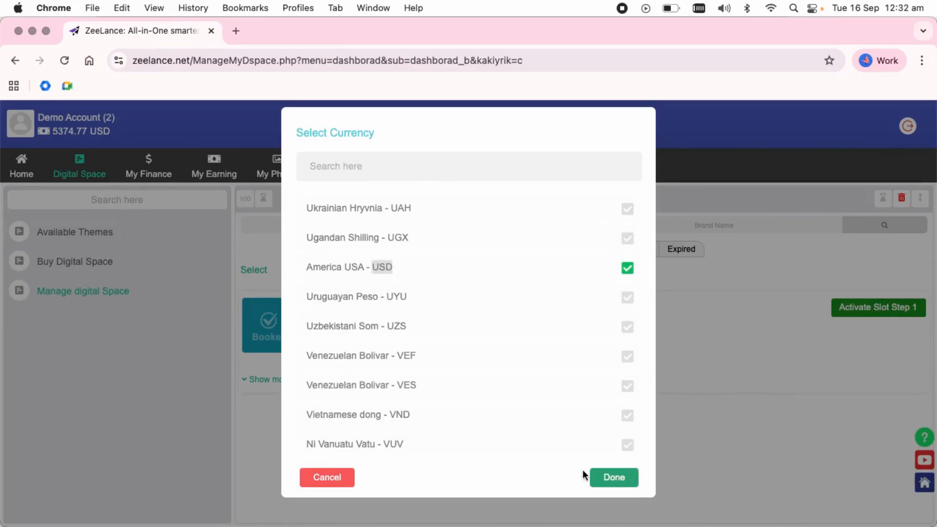
Confirm the USD currency selection for the TestBrand slot
scroll(608, 438, "down", 3)
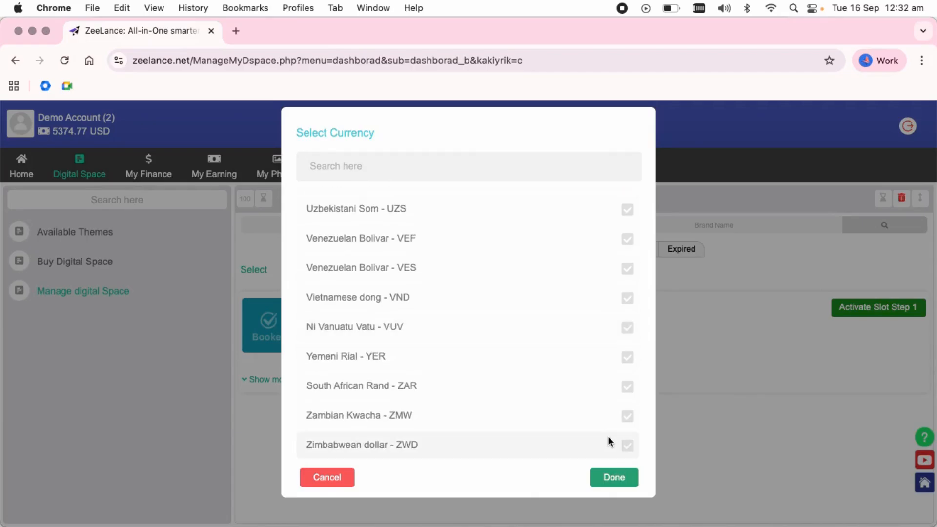
scroll(607, 435, "up", 10)
scroll(608, 441, "up", 5)
scroll(607, 441, "down", 15)
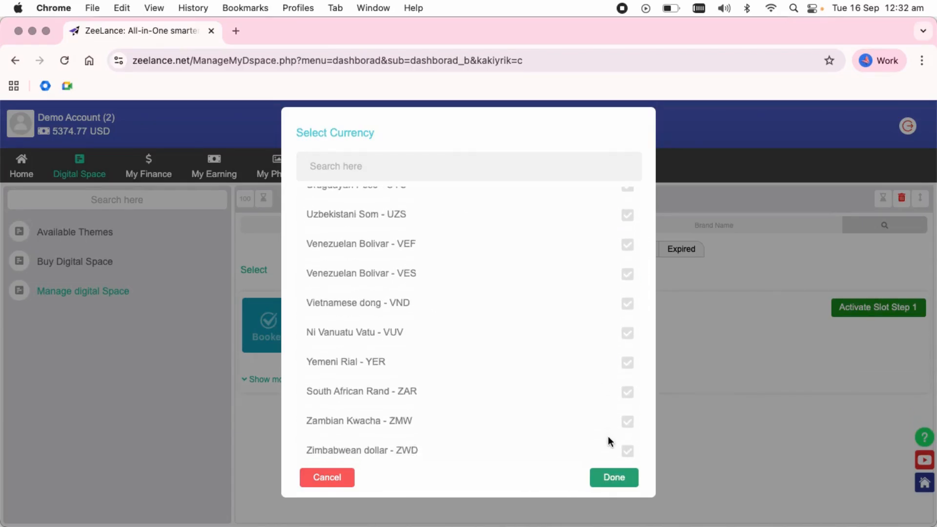
left_click(619, 483)
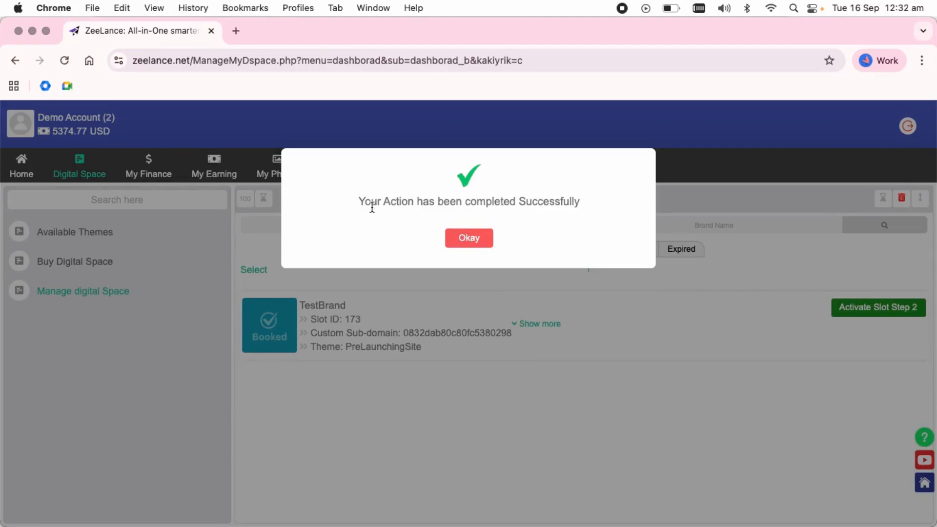
left_click_drag(364, 205, 568, 210)
Dismiss the success message and verify RoyalShop is an available custom sub-domain
left_click(473, 239)
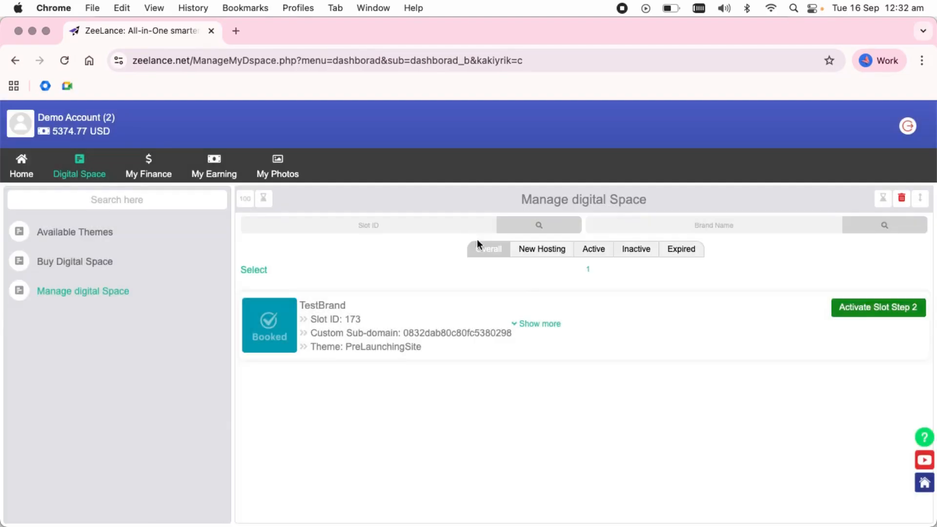
left_click(895, 314)
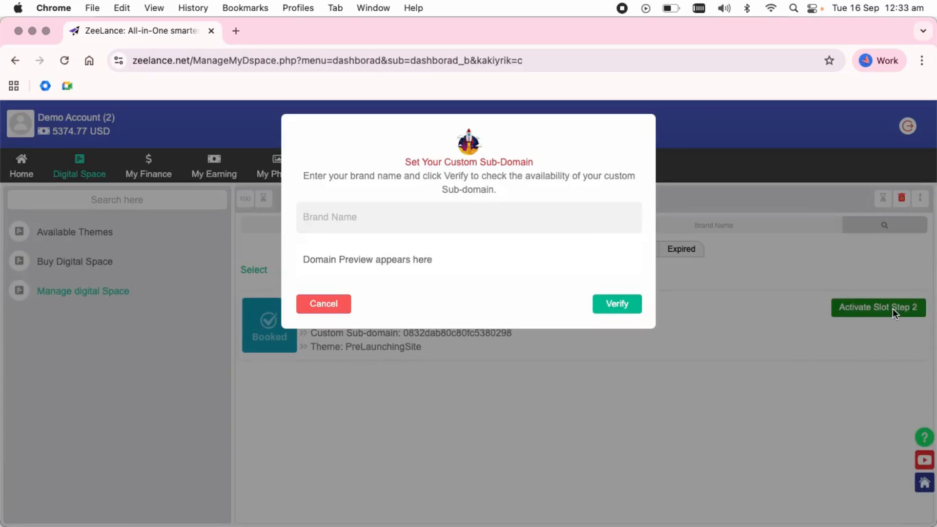
left_click(316, 215)
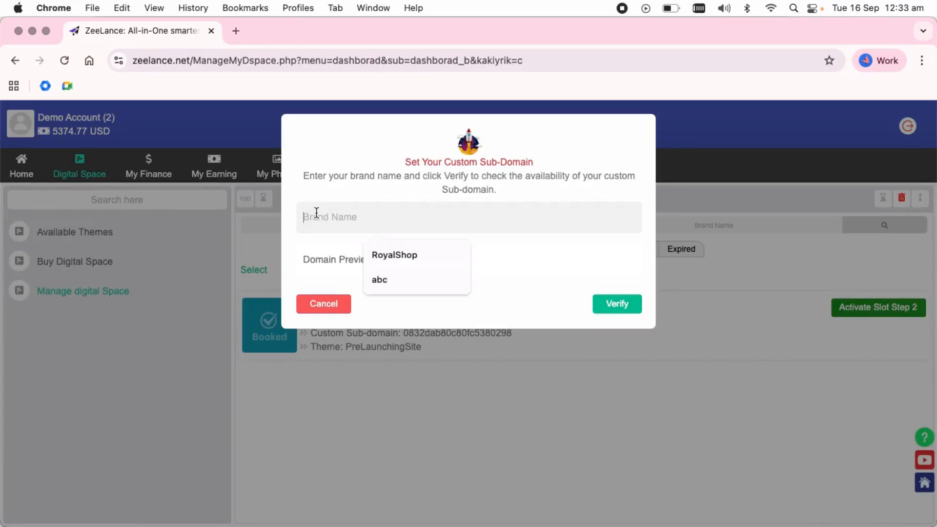
left_click(407, 254)
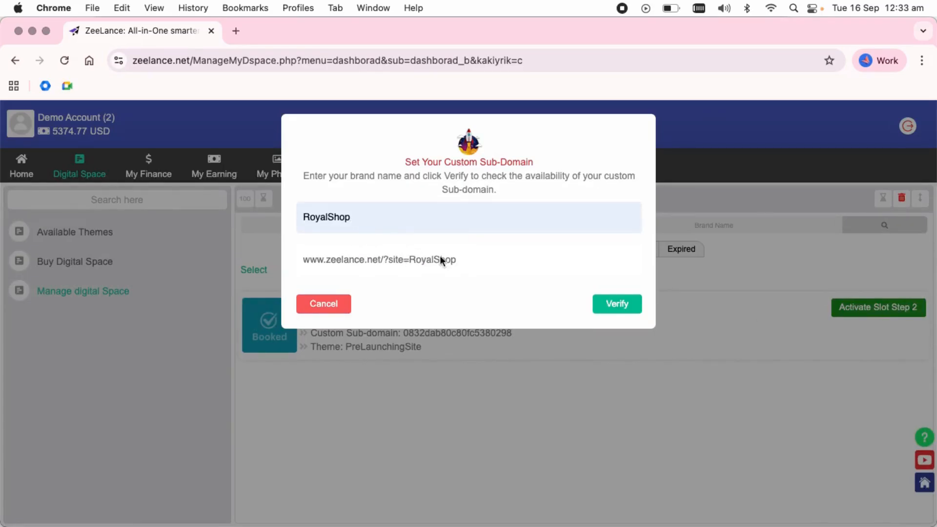
left_click_drag(453, 259, 326, 259)
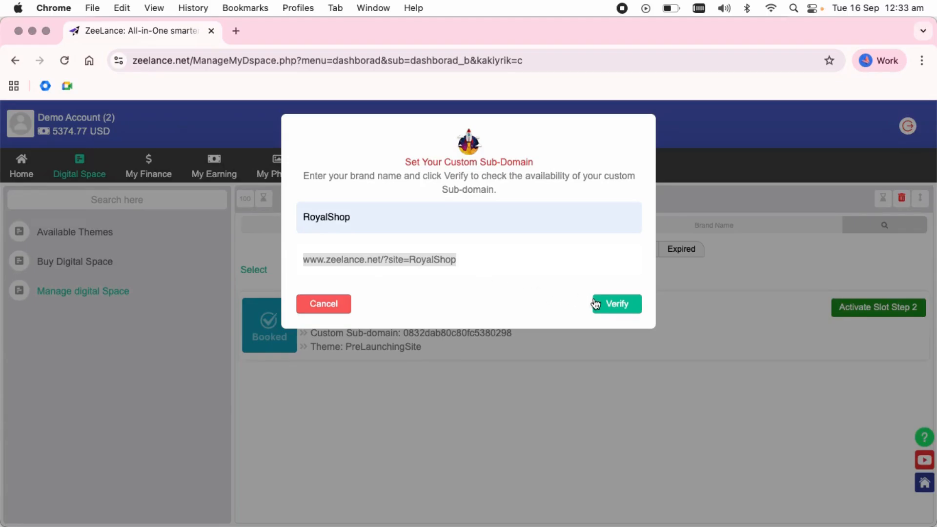
left_click(623, 310)
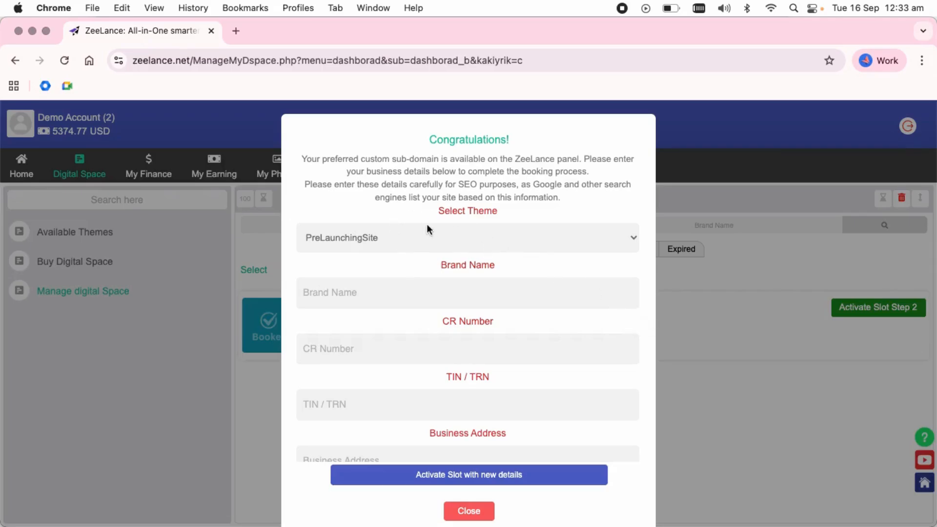
Choose the CoolBiz Online Store theme and autofill Brand Name Royal Shop, CR number and TIN/TRN
left_click(382, 238)
left_click(392, 280)
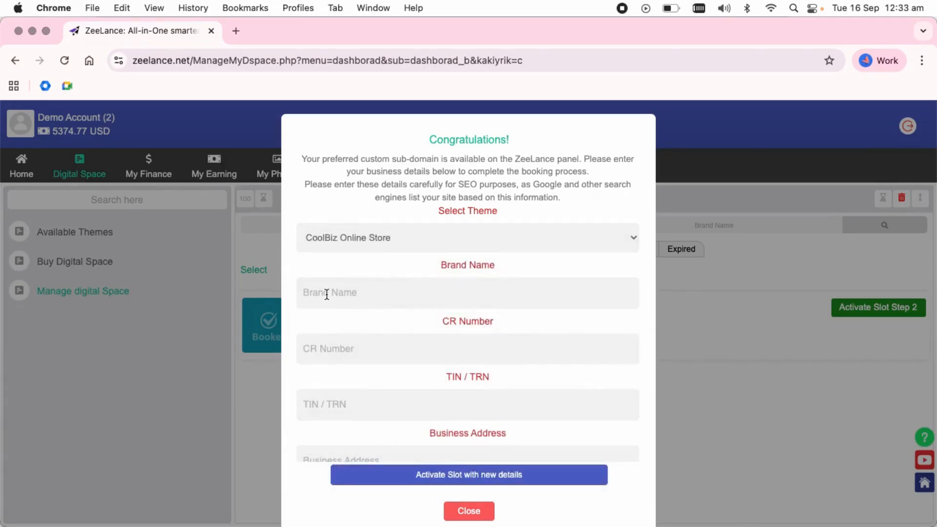
left_click(326, 295)
left_click(397, 327)
left_click(339, 347)
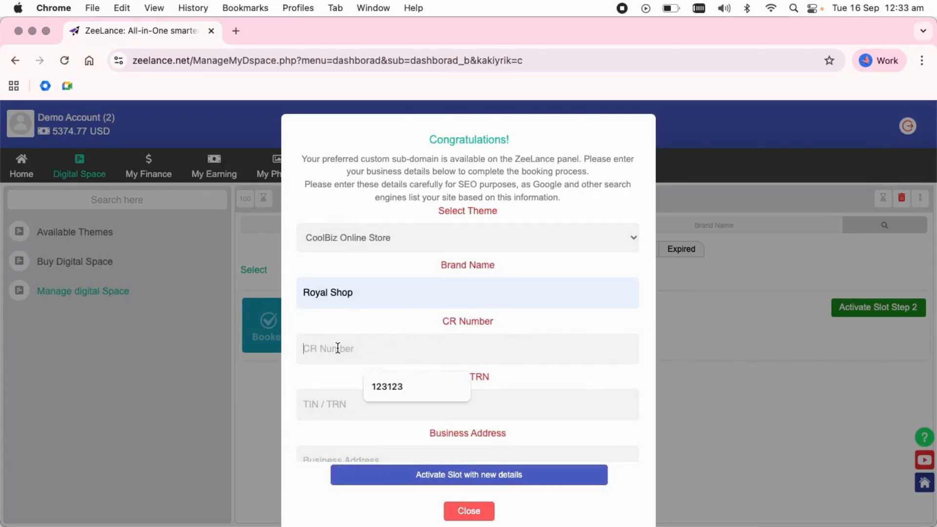
left_click(393, 387)
left_click(347, 407)
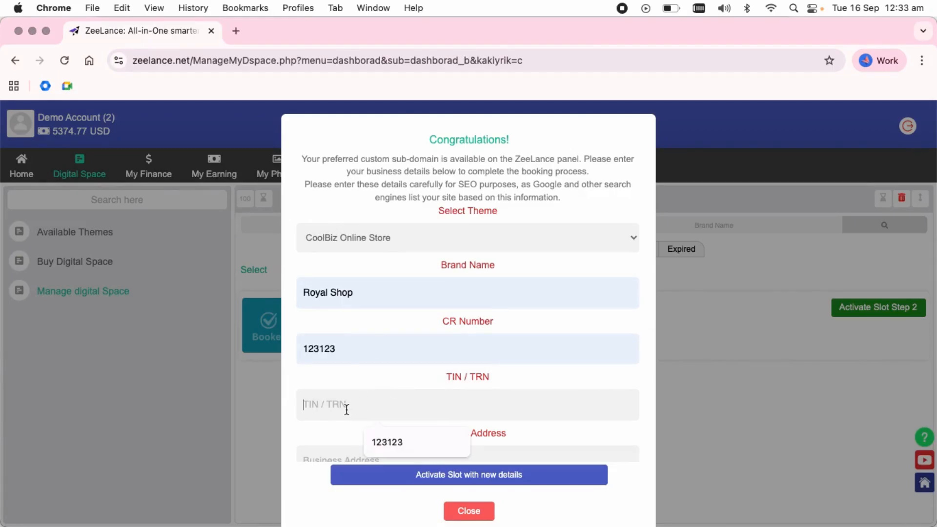
left_click(392, 438)
Autofill the business address, business phone and customer e-mail fields
scroll(411, 383, "down", 2)
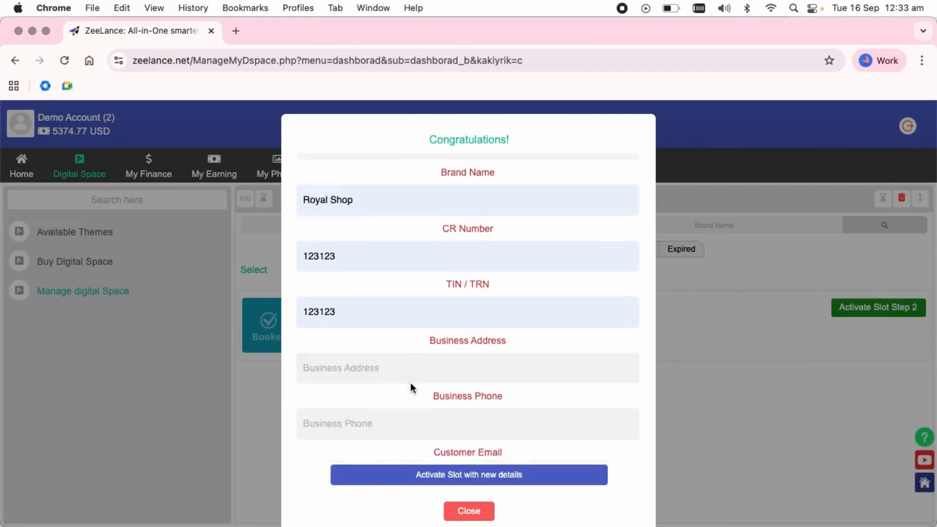
scroll(411, 383, "down", 1)
left_click(331, 307)
left_click(399, 354)
left_click(350, 369)
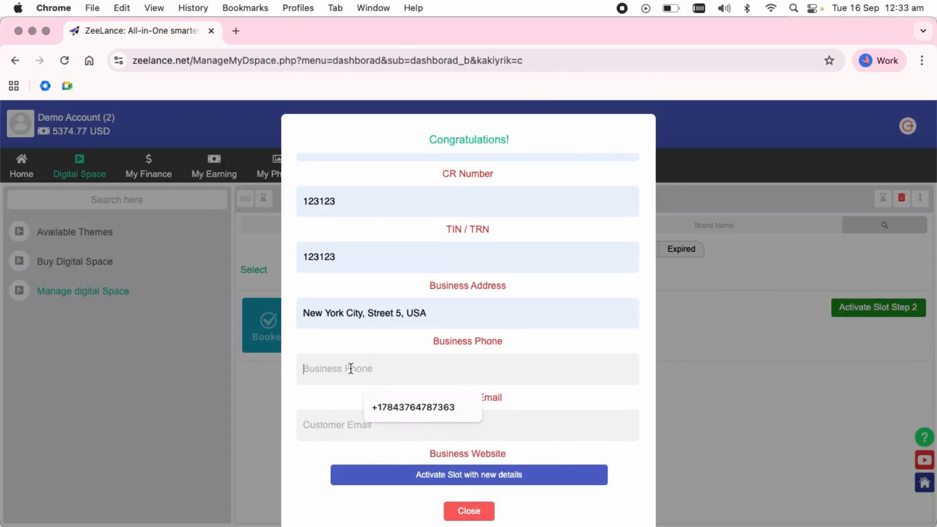
left_click(407, 406)
left_click(366, 426)
left_click(399, 461)
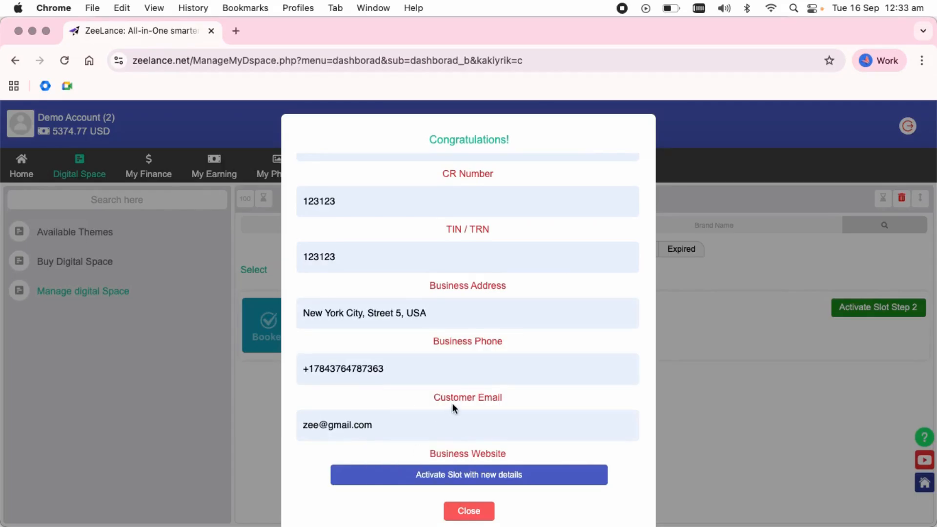
scroll(452, 403, "down", 5)
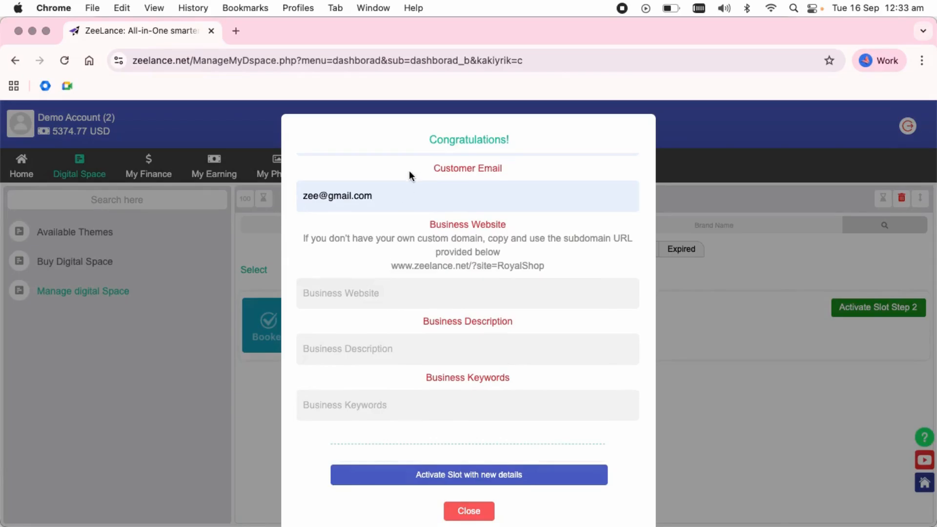
scroll(406, 187, "up", 1)
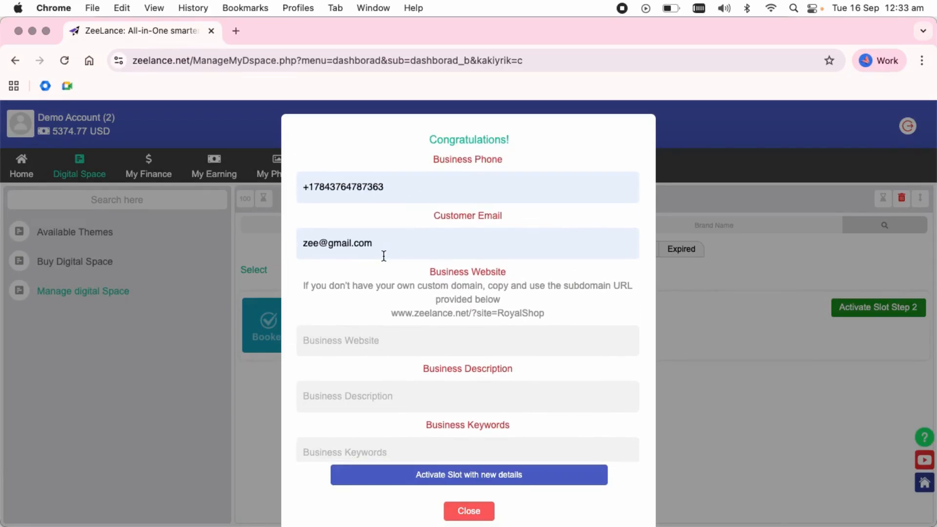
left_click(369, 345)
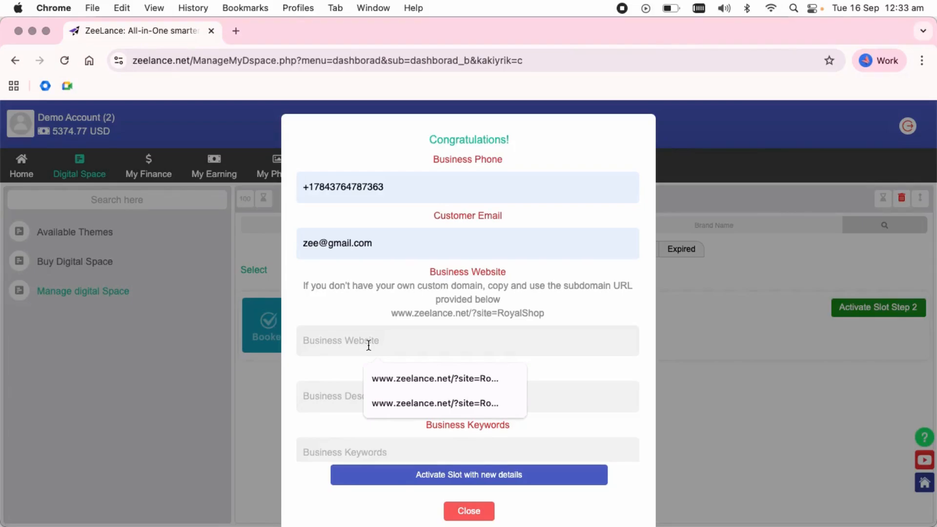
type("www.e")
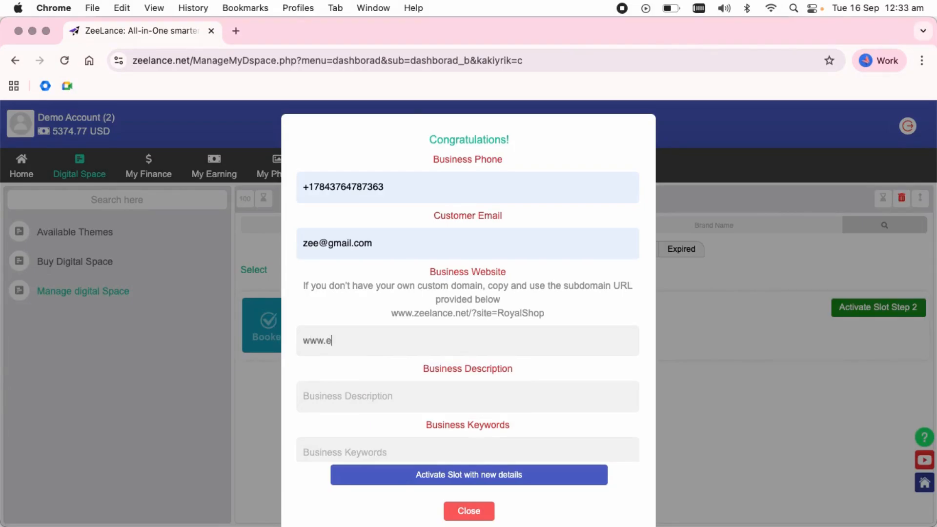
type("xample.com")
left_click_drag(421, 340, 293, 334)
key("BackSpace")
left_click_drag(390, 314, 560, 316)
key("super+c")
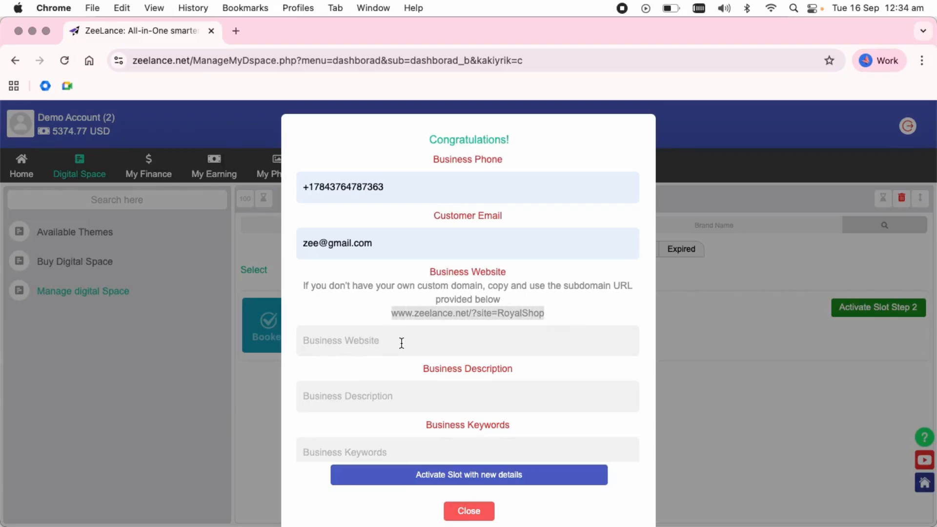
left_click(376, 344)
key("super+v")
Fill the business description and keywords from the saved suggestions
scroll(376, 344, "down", 2)
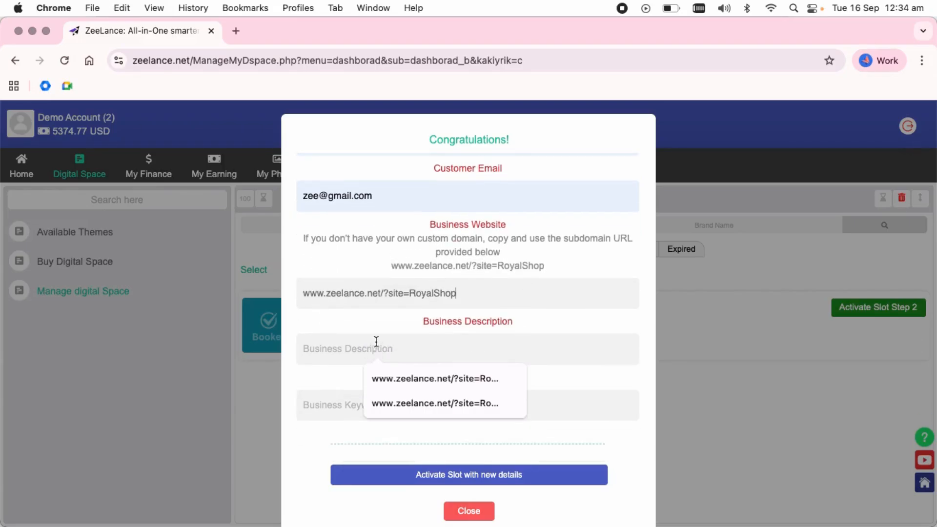
left_click(322, 351)
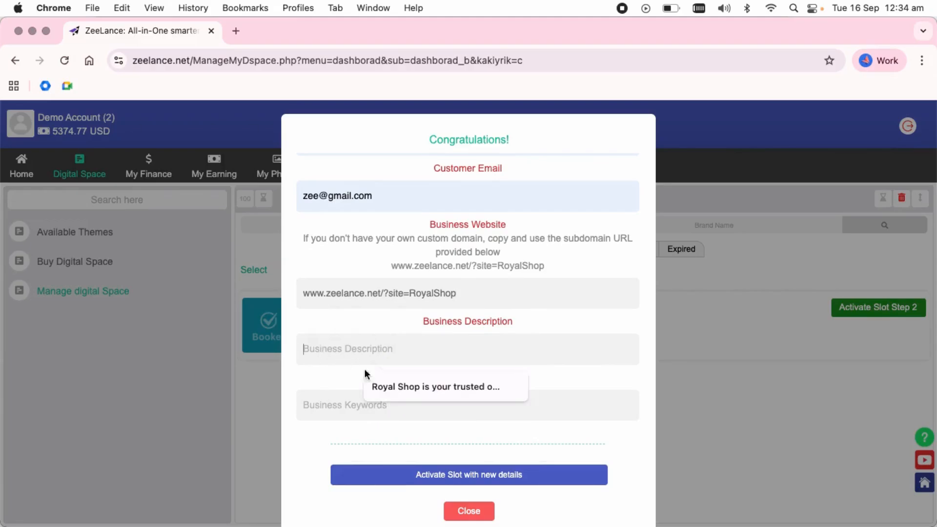
left_click(412, 388)
left_click(364, 404)
left_click(421, 443)
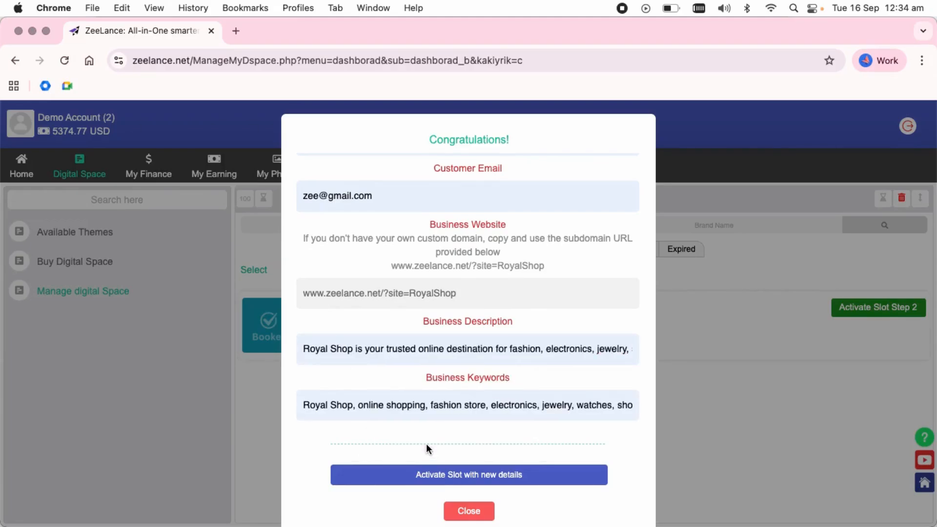
left_click_drag(526, 382, 420, 376)
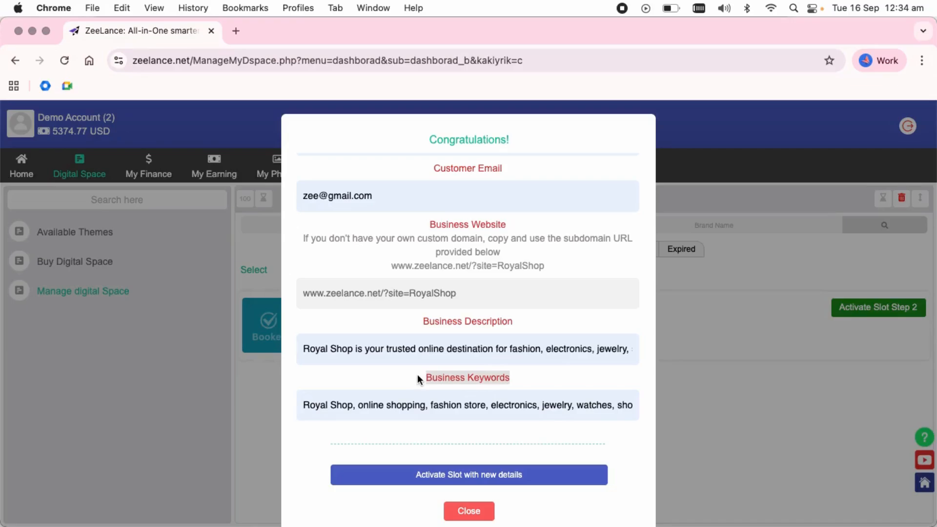
scroll(417, 375, "down", 1)
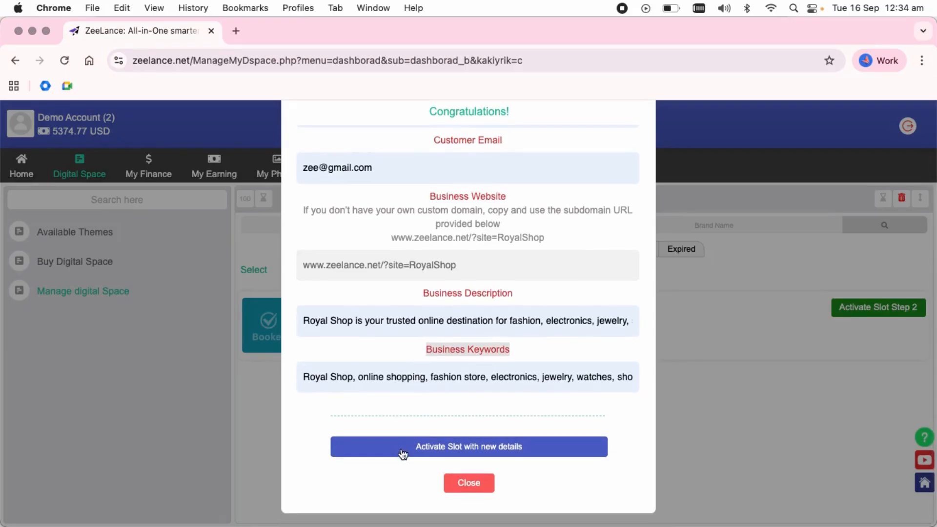
Submit the business details, preview the RoyalShop store, then close its error tab
left_click(490, 450)
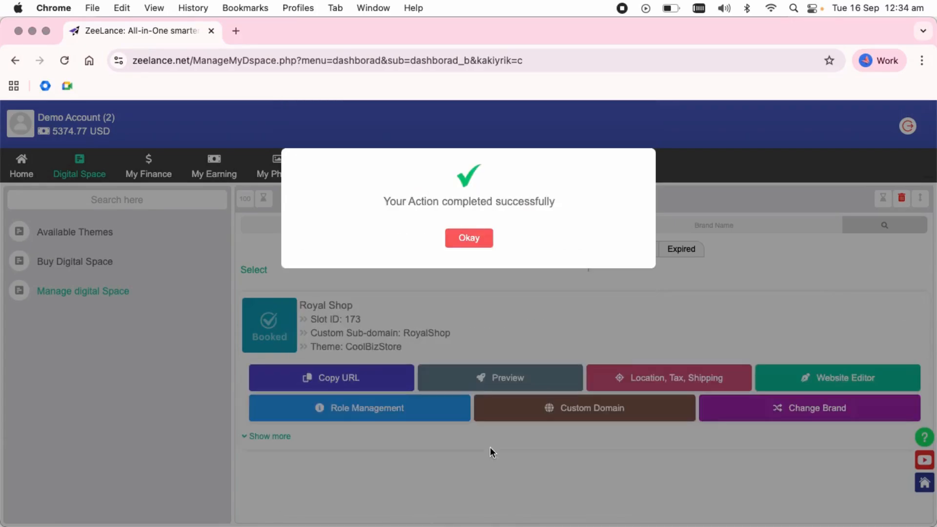
left_click(481, 240)
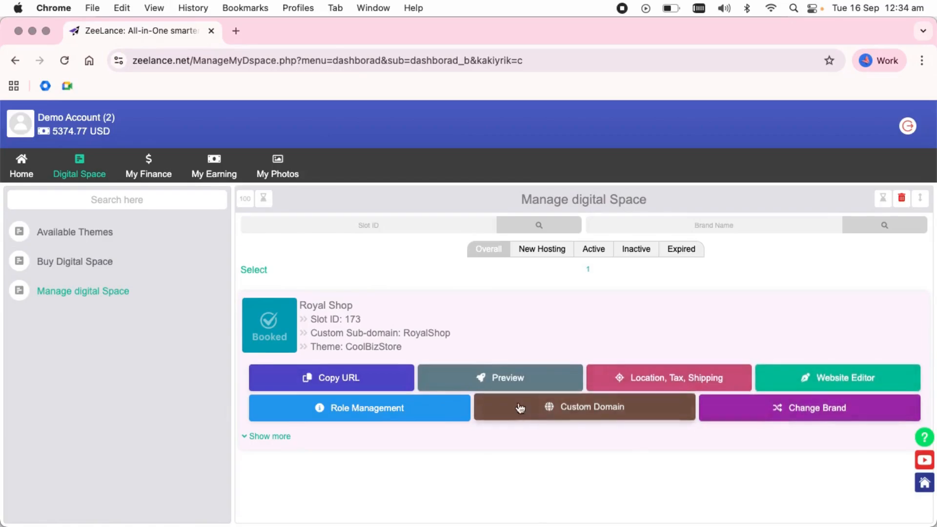
left_click(480, 378)
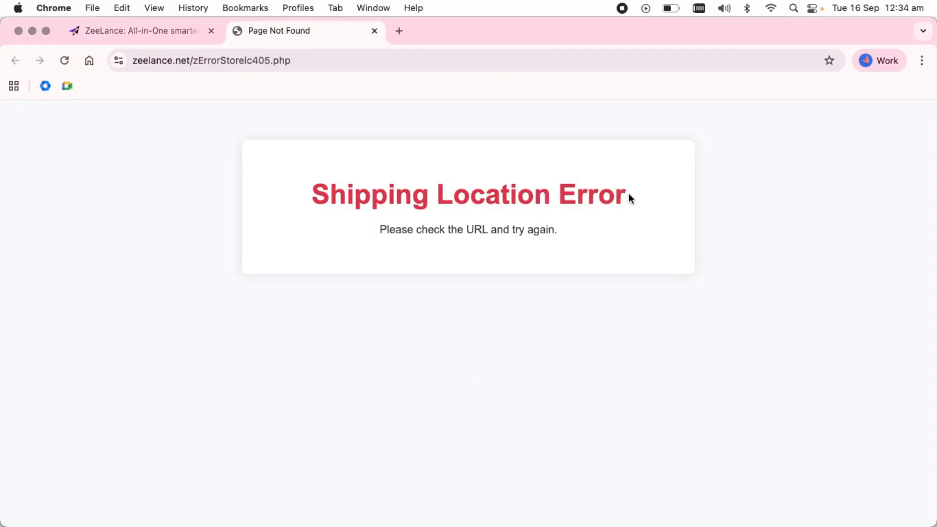
left_click_drag(630, 195, 310, 193)
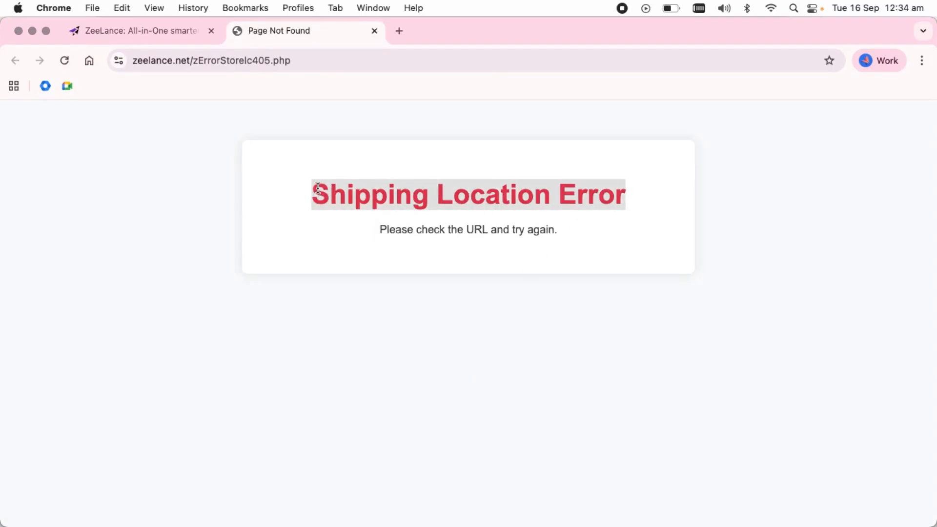
left_click(373, 31)
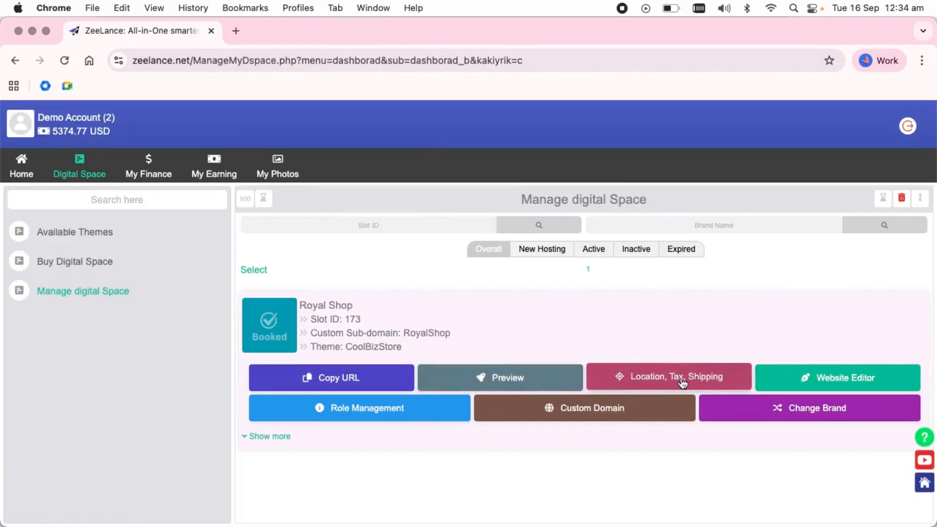
In Location, Tax, Shipping, add United States - USA as a new location
left_click(665, 379)
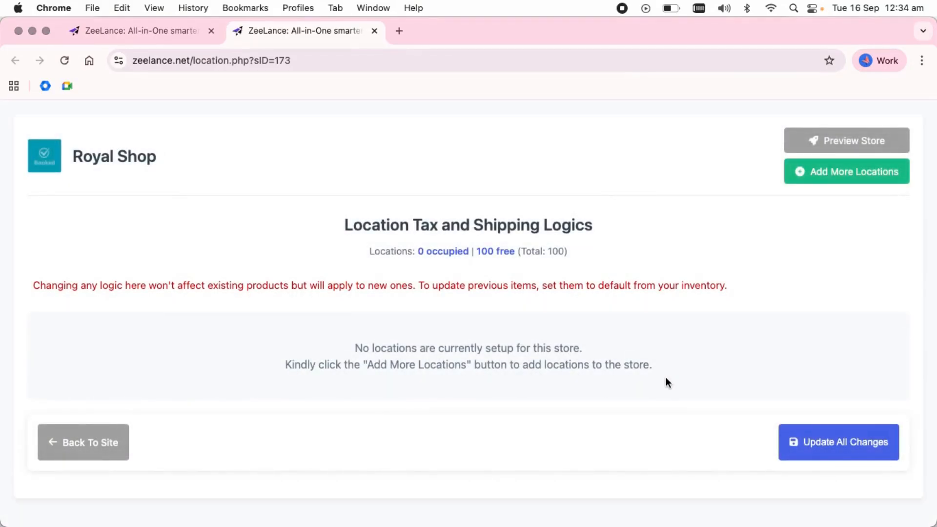
left_click_drag(343, 224, 597, 228)
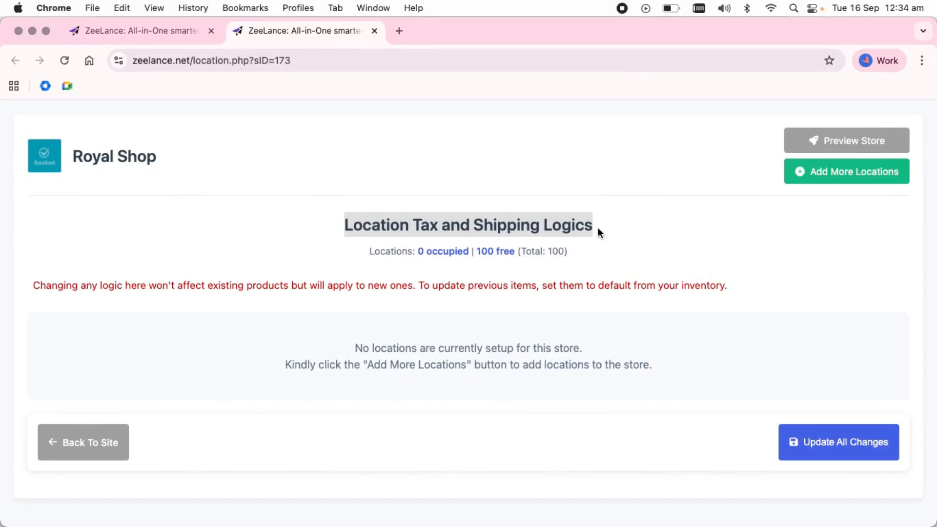
left_click(861, 171)
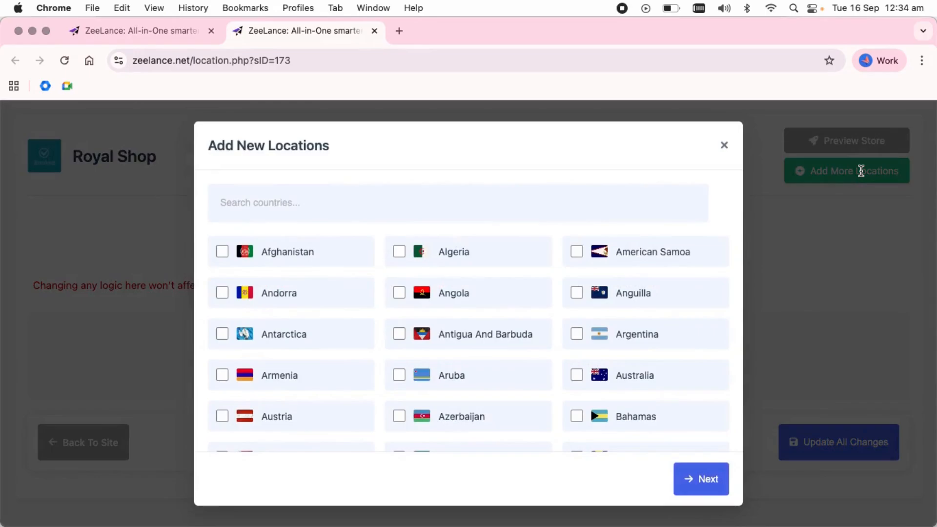
left_click(345, 207)
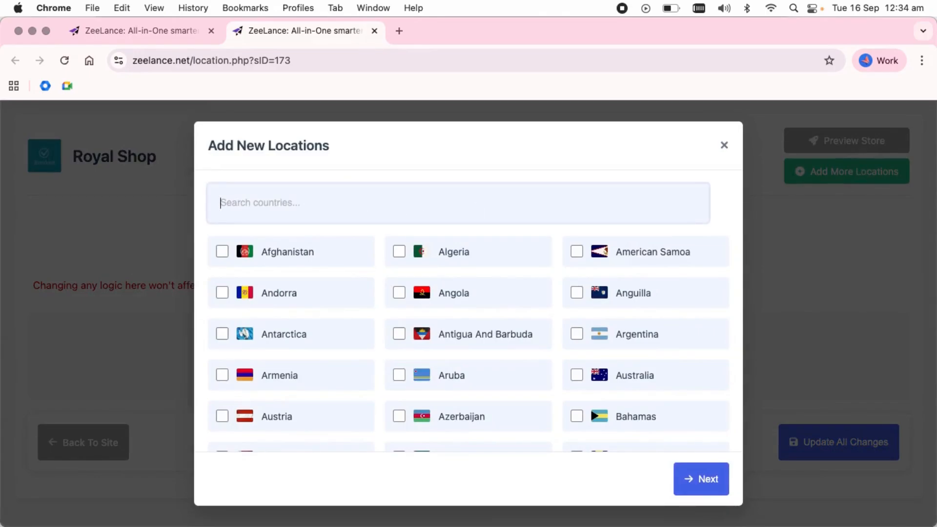
type("usa")
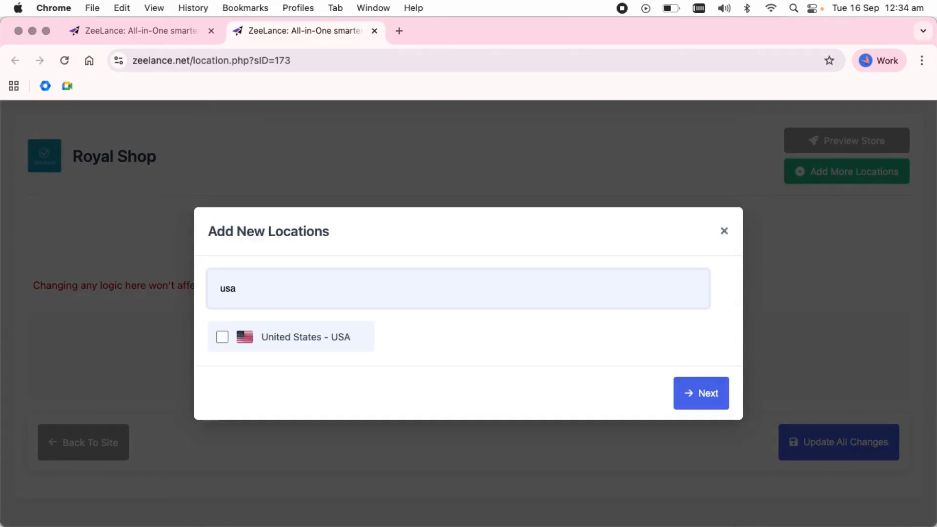
left_click(288, 352)
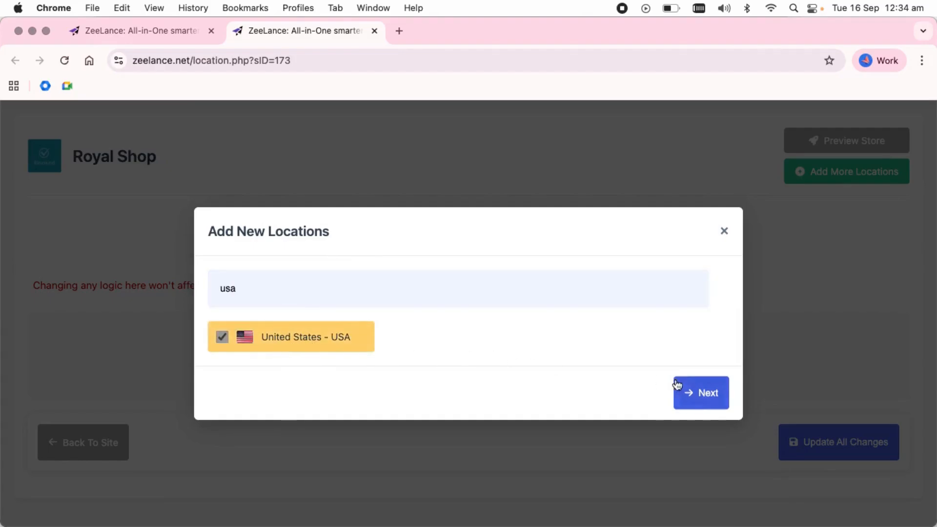
left_click(709, 399)
Deselect all states, then tick only Alabama and Arizona
left_click(278, 254)
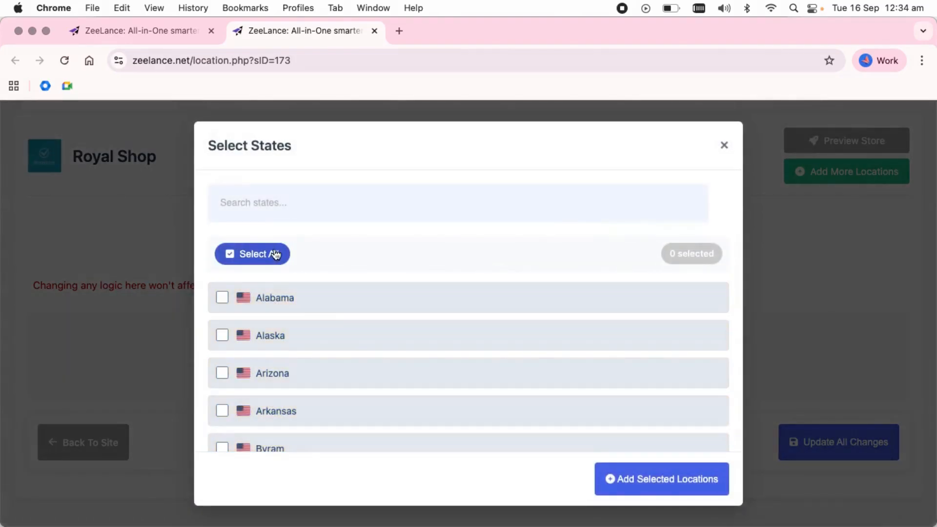
scroll(279, 255, "down", 1)
left_click(280, 260)
left_click(292, 330)
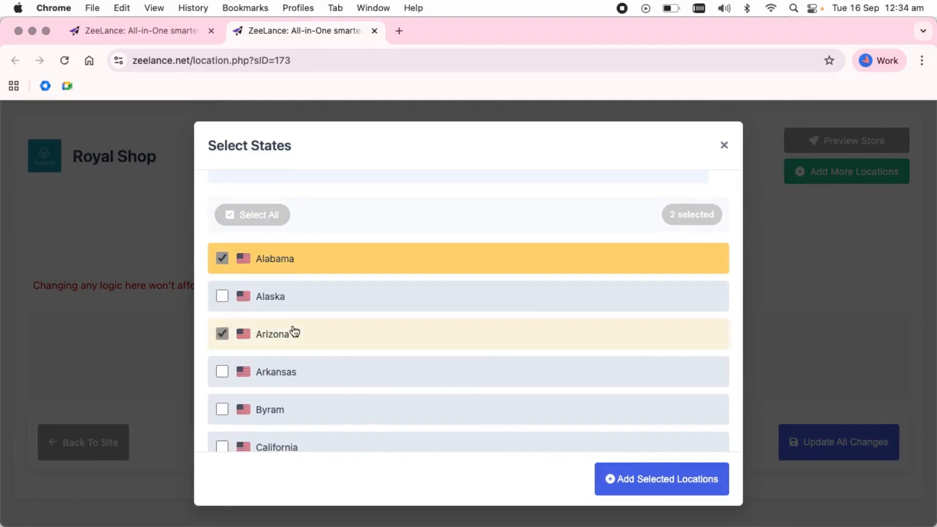
scroll(294, 331, "down", 5)
scroll(295, 331, "up", 6)
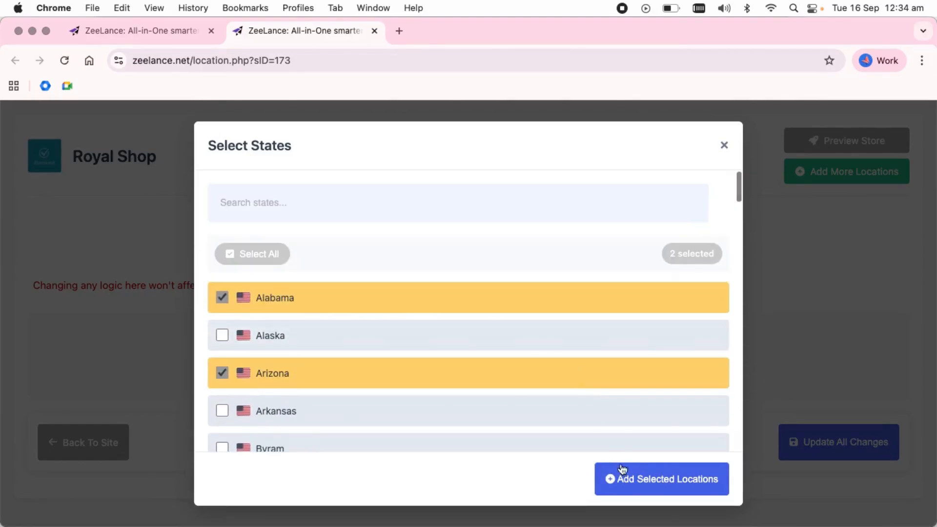
Add the selected states and set tax rates to 12% for Alabama, 13% for Arizona
left_click(657, 485)
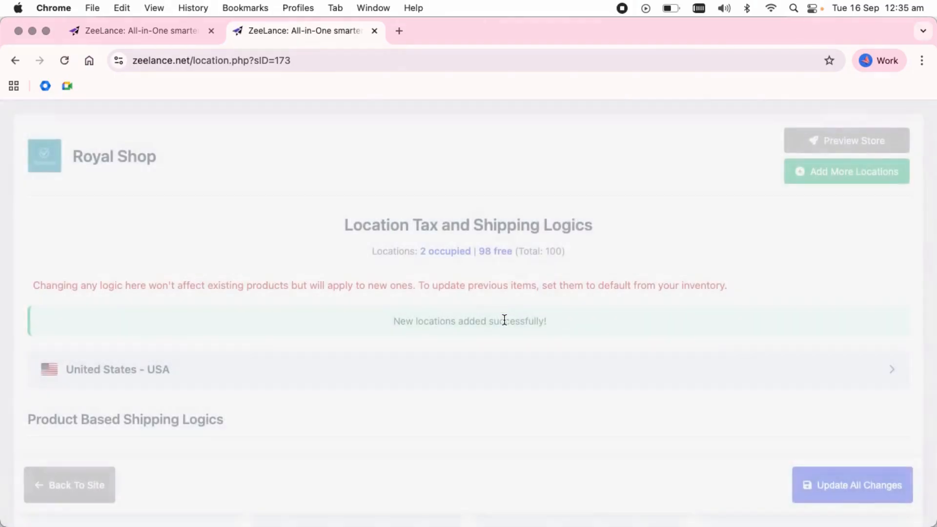
scroll(504, 320, "down", 1)
scroll(504, 320, "down", 2)
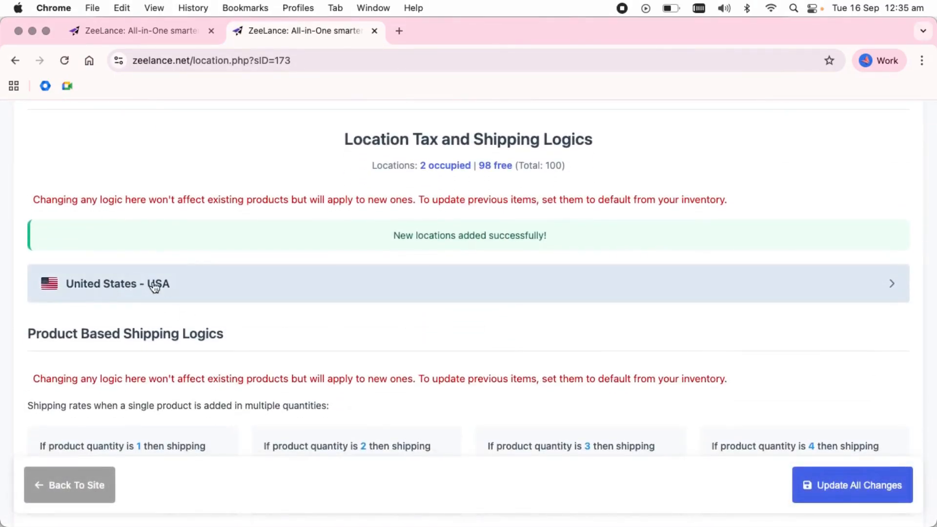
left_click(132, 287)
scroll(132, 287, "down", 2)
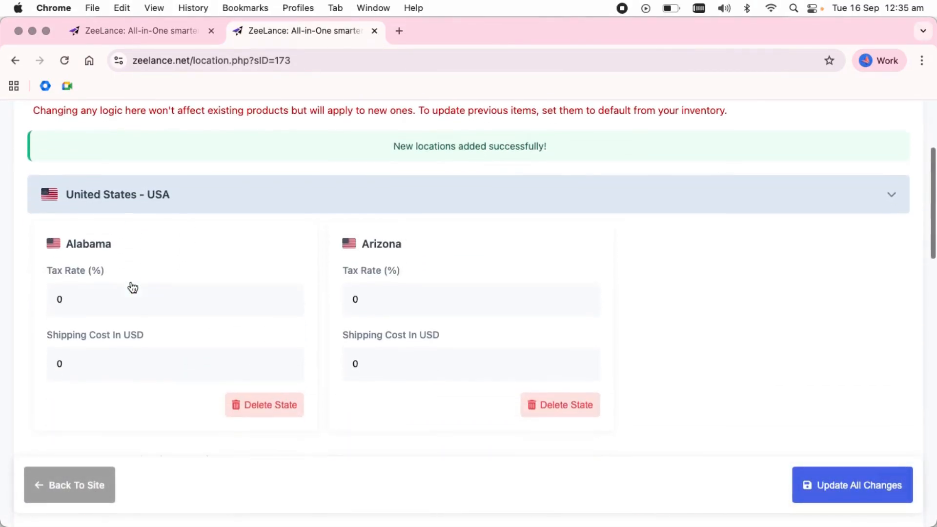
left_click(93, 296)
key("BackSpace")
type("12")
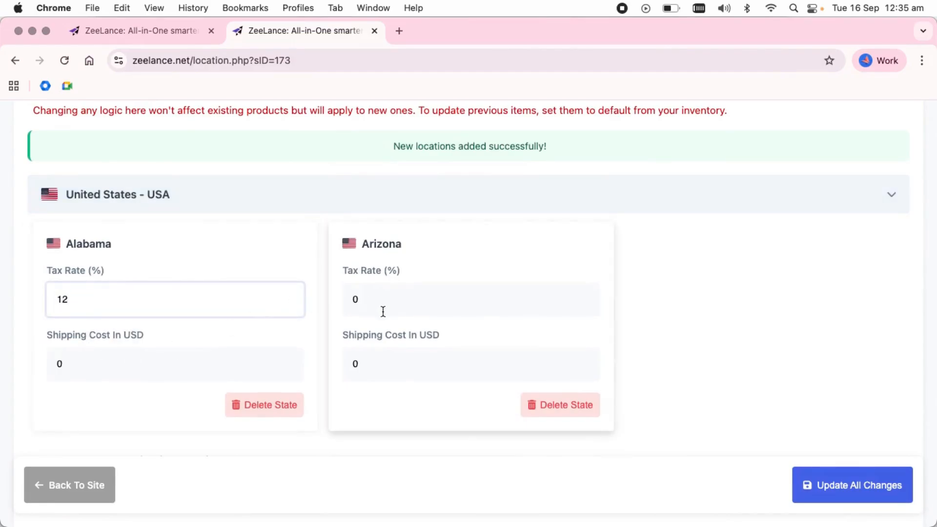
left_click(359, 303)
key("BackSpace")
type("13")
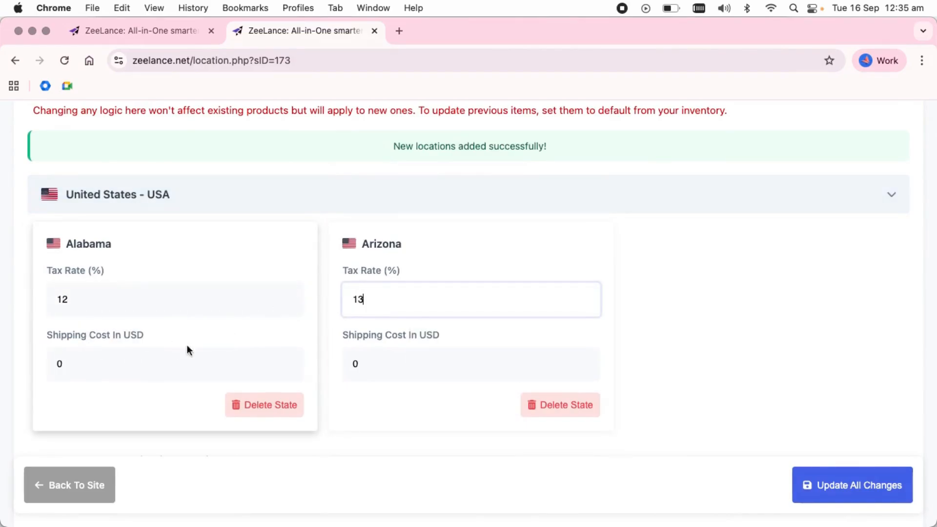
Set shipping to 120 USD for Alabama and 140 USD for Arizona, and save all changes
left_click(96, 344)
type("120")
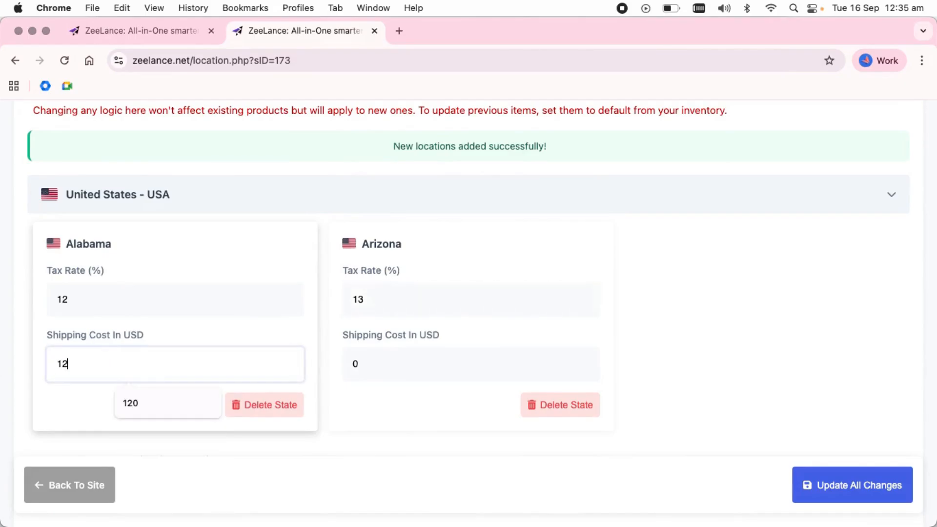
left_click(372, 361)
type("140")
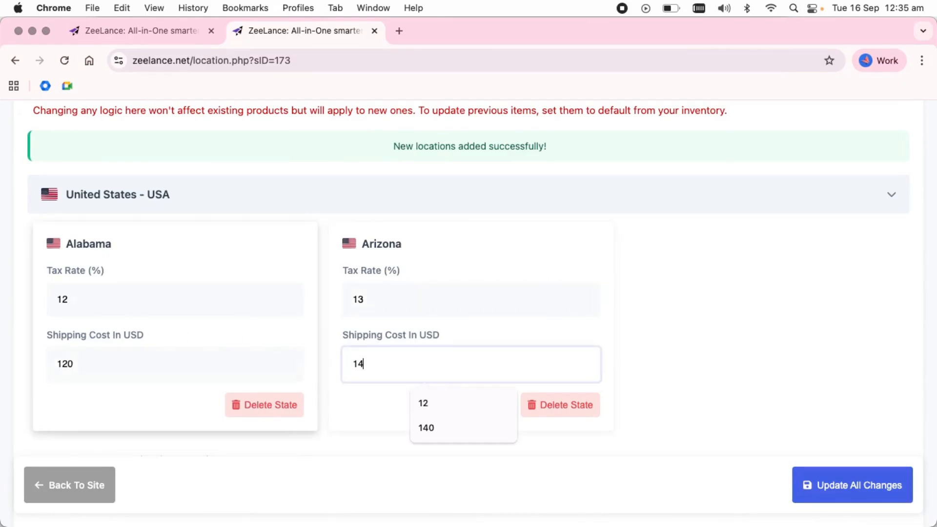
left_click(861, 479)
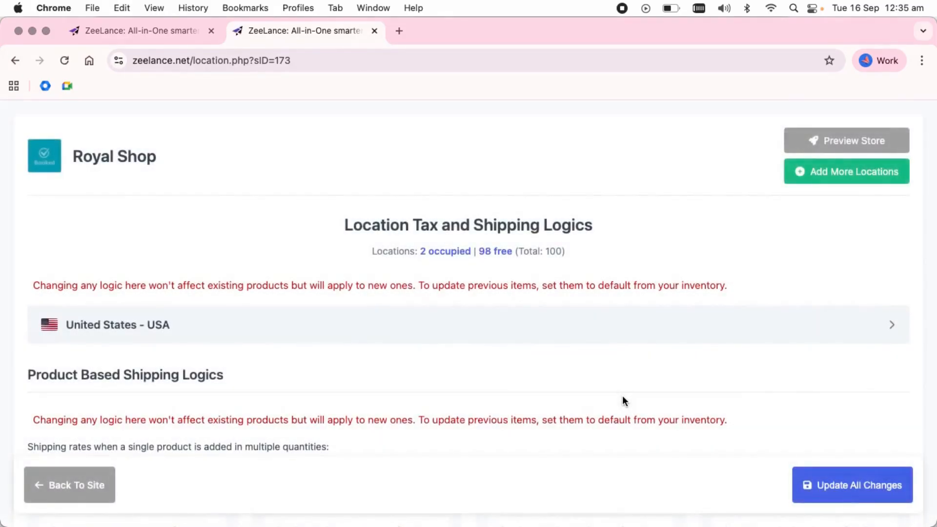
scroll(622, 396, "down", 1)
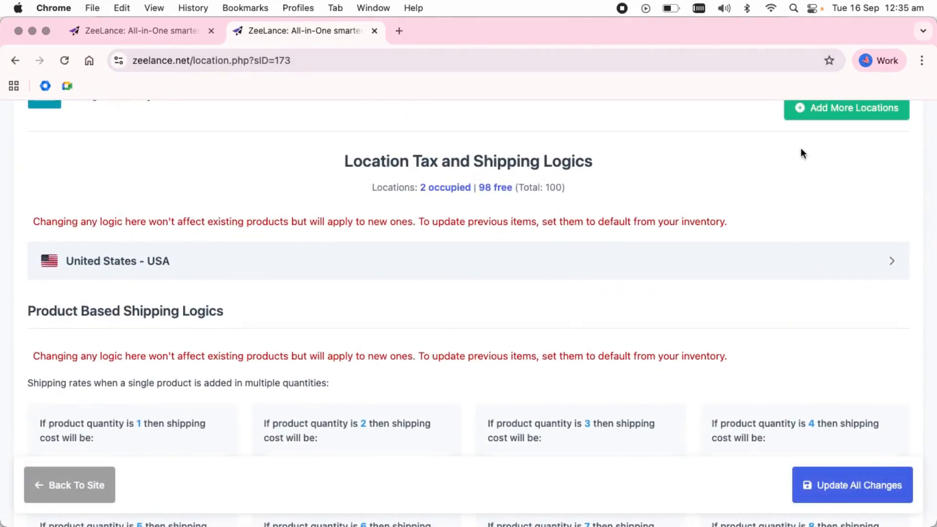
scroll(810, 146, "up", 1)
Preview the Royal Shop storefront set to Arizona, then return to the shipping settings
left_click(824, 146)
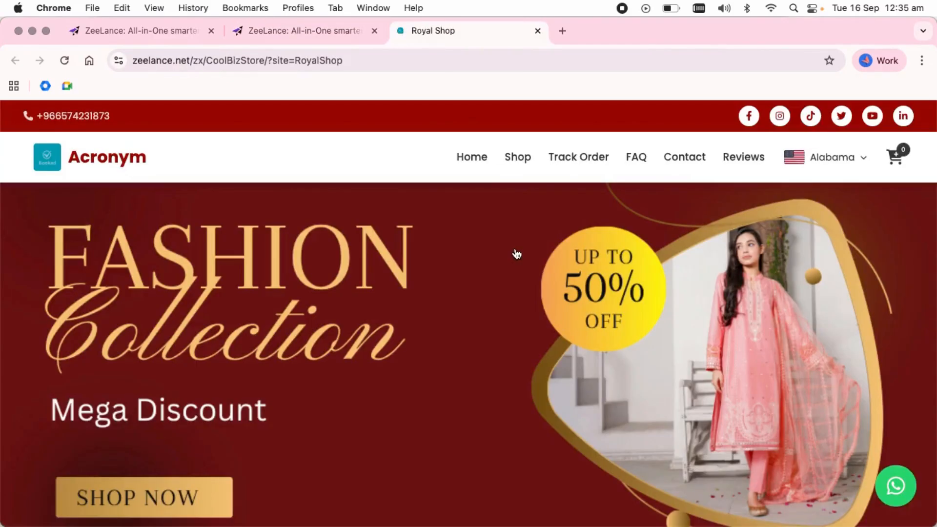
left_click(846, 161)
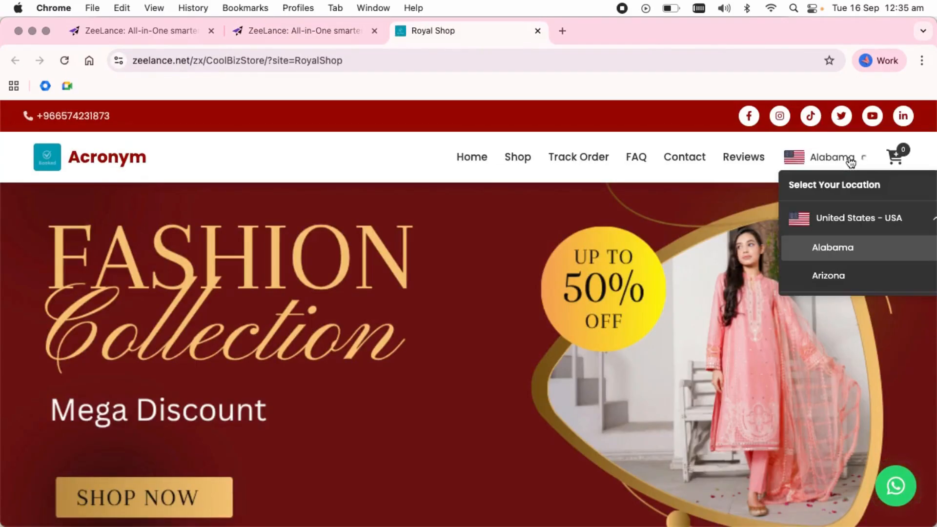
left_click(867, 278)
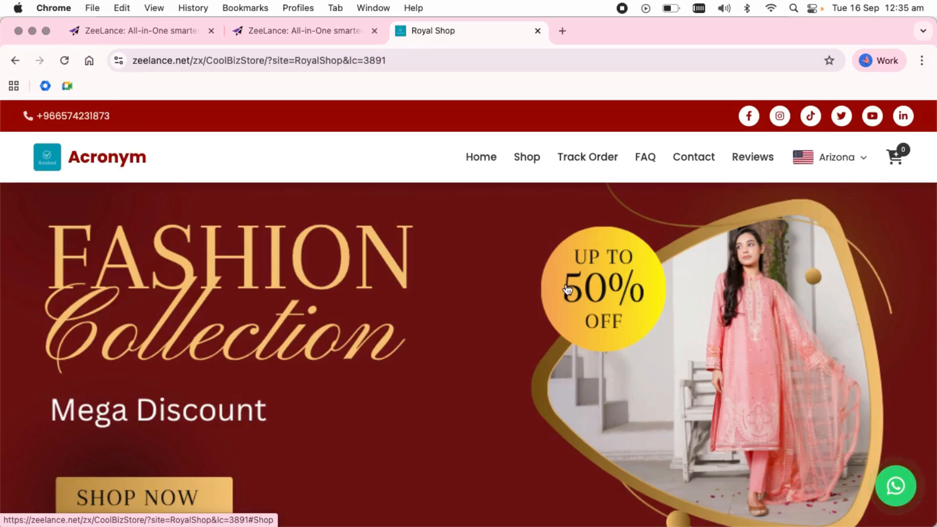
scroll(567, 290, "down", 5)
scroll(567, 290, "up", 5)
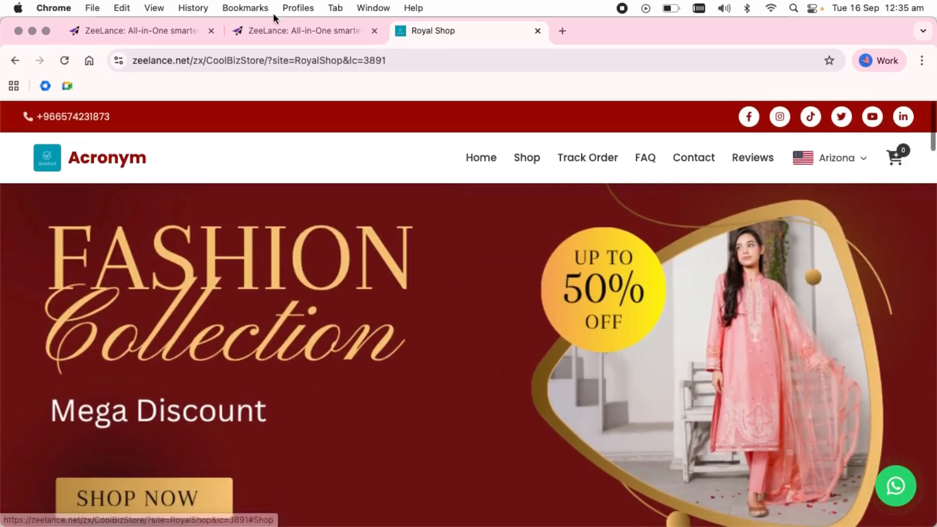
left_click(277, 30)
scroll(312, 254, "down", 3)
scroll(314, 266, "down", 3)
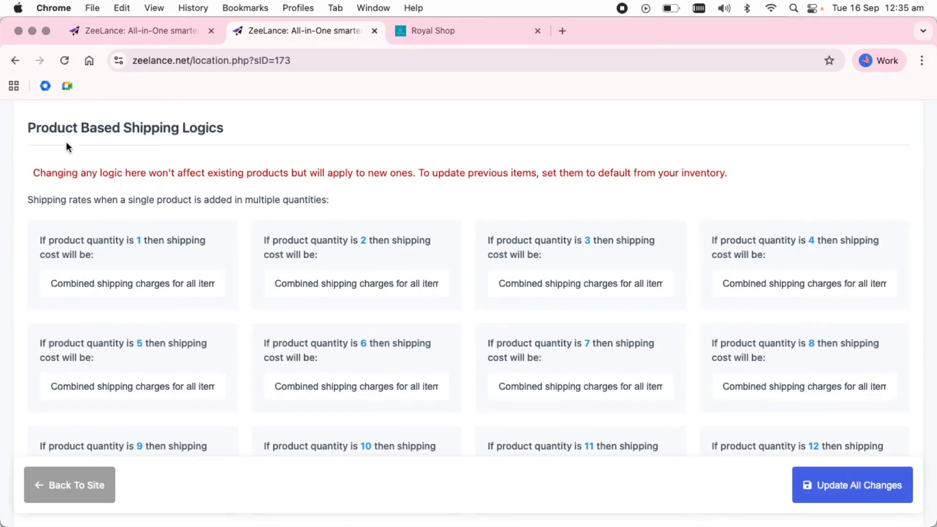
Try Free and 5x for quantity 5, then restore 'Combined shipping charges for all items'
left_click_drag(24, 122, 267, 132)
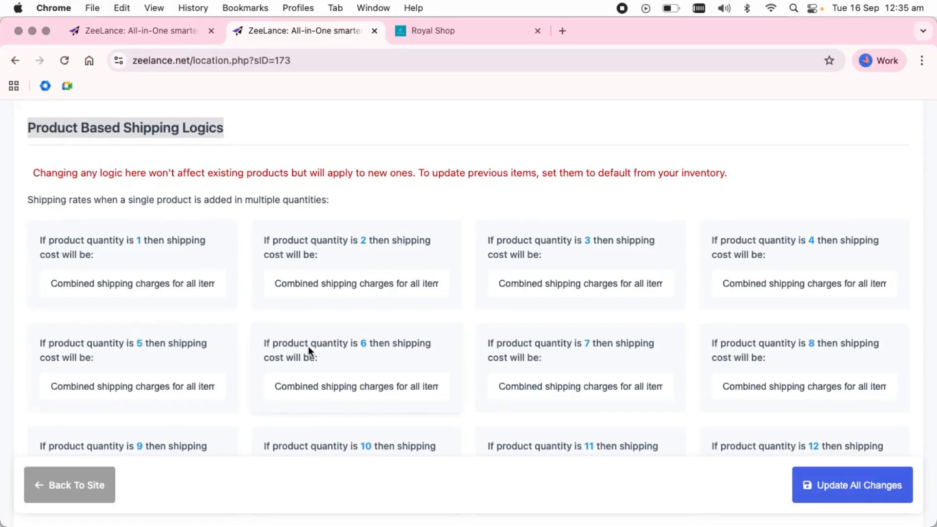
left_click(139, 341)
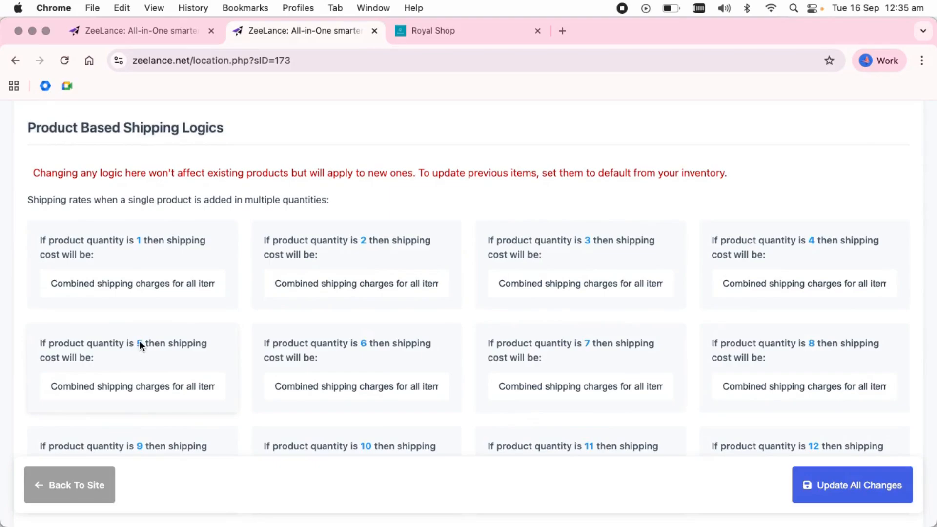
left_click_drag(104, 341, 88, 343)
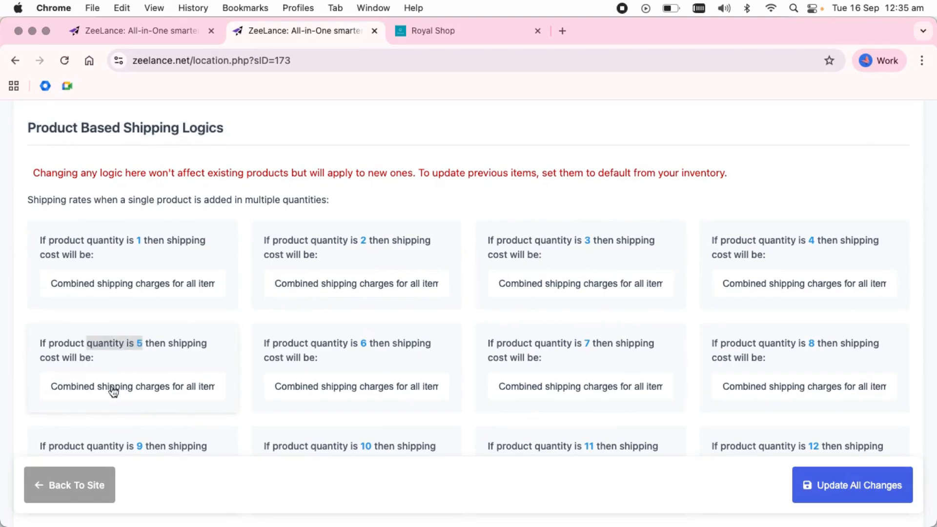
left_click(140, 388)
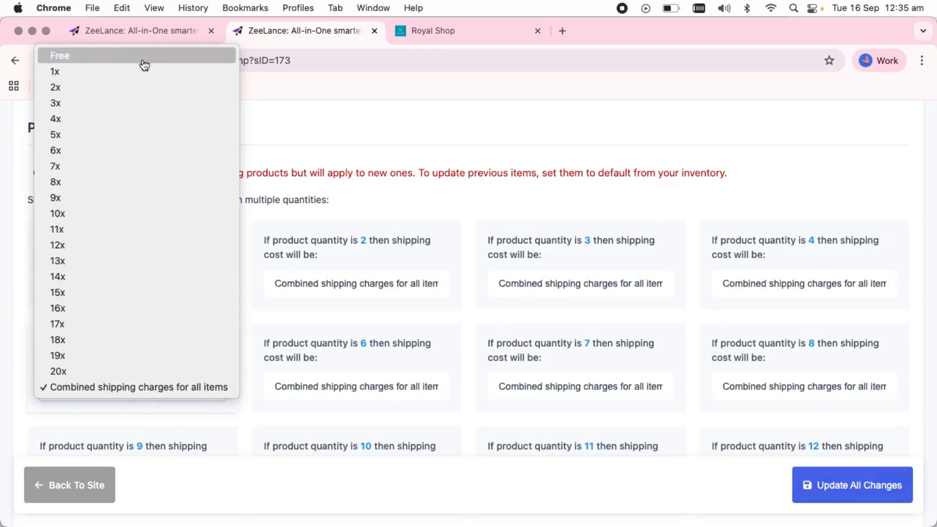
left_click(161, 55)
left_click(88, 395)
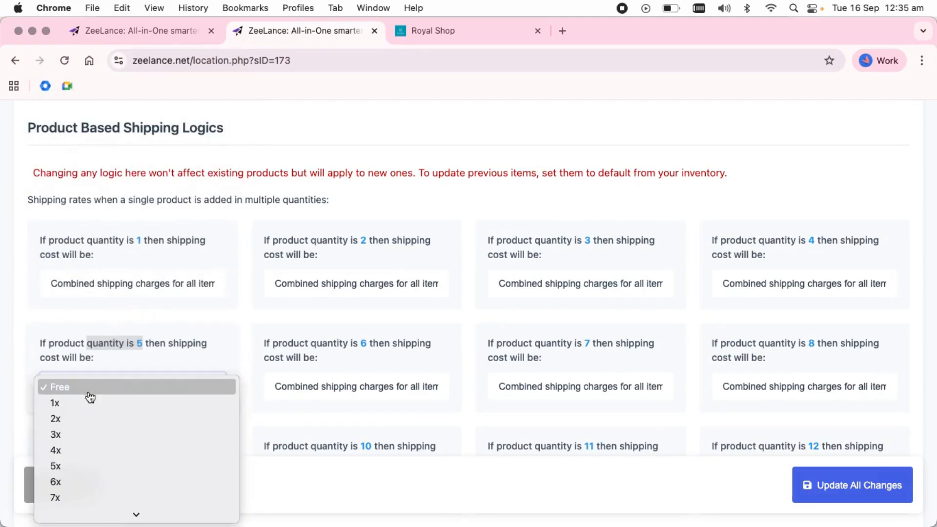
left_click(107, 466)
left_click(153, 387)
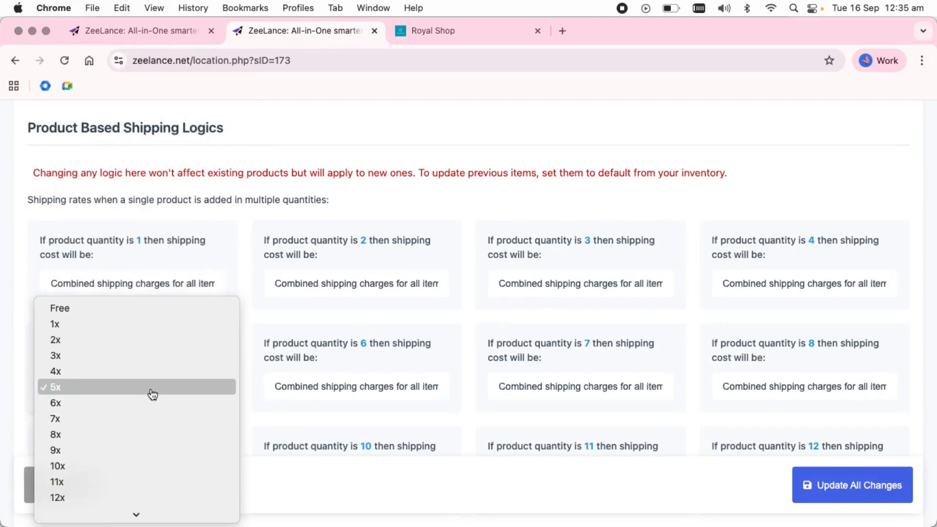
left_click(151, 510)
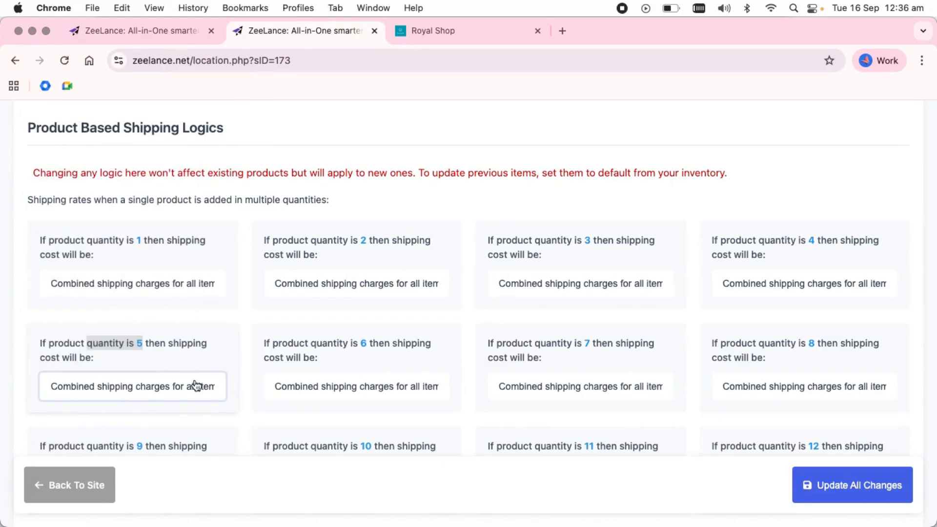
Review the quantity 20 rule and the note on larger quantities, then save the product-based shipping logics
scroll(195, 386, "down", 10)
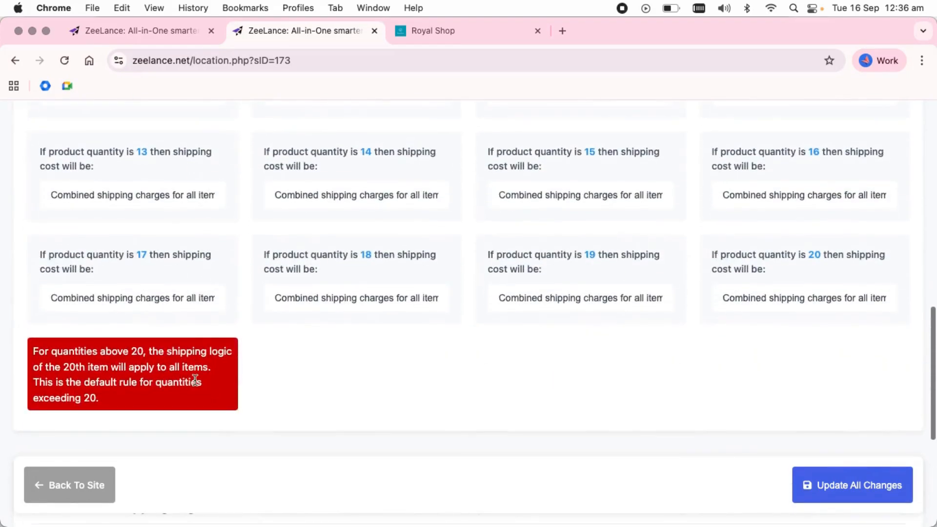
left_click_drag(704, 255, 849, 317)
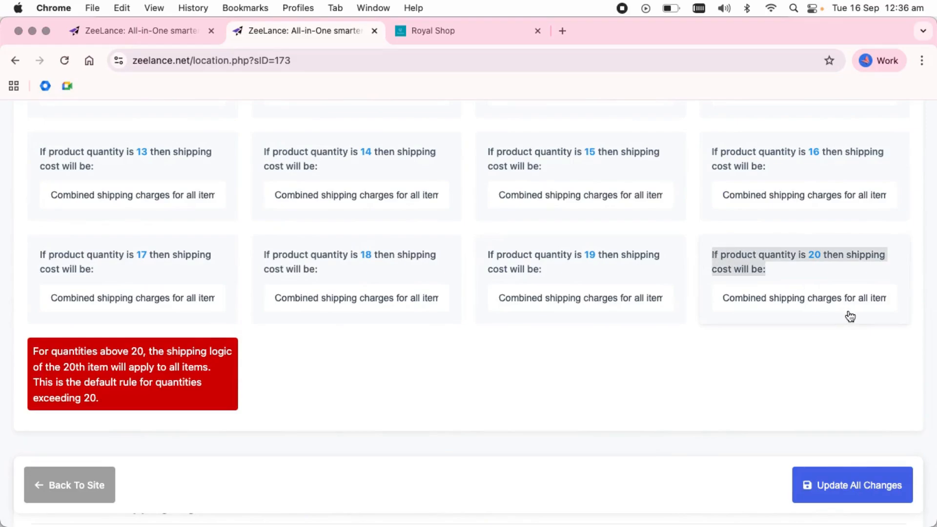
left_click_drag(35, 350, 131, 405)
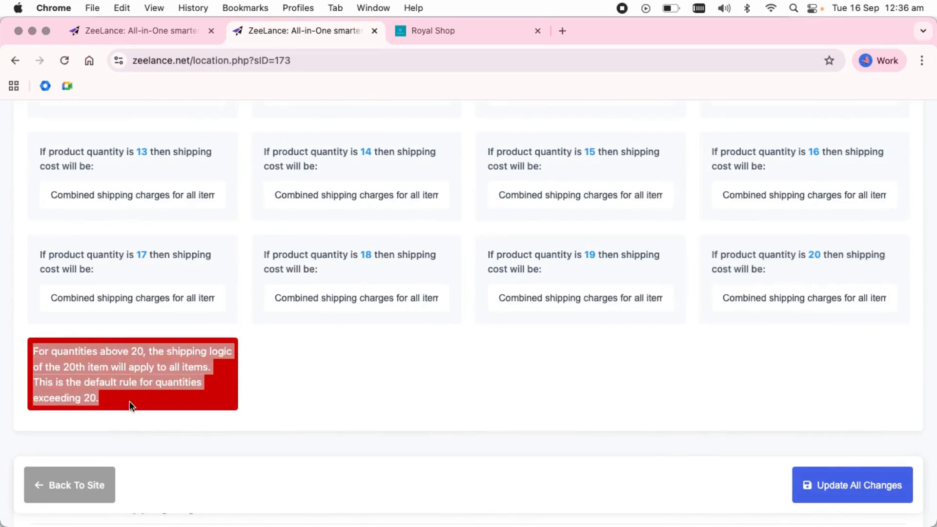
left_click(842, 493)
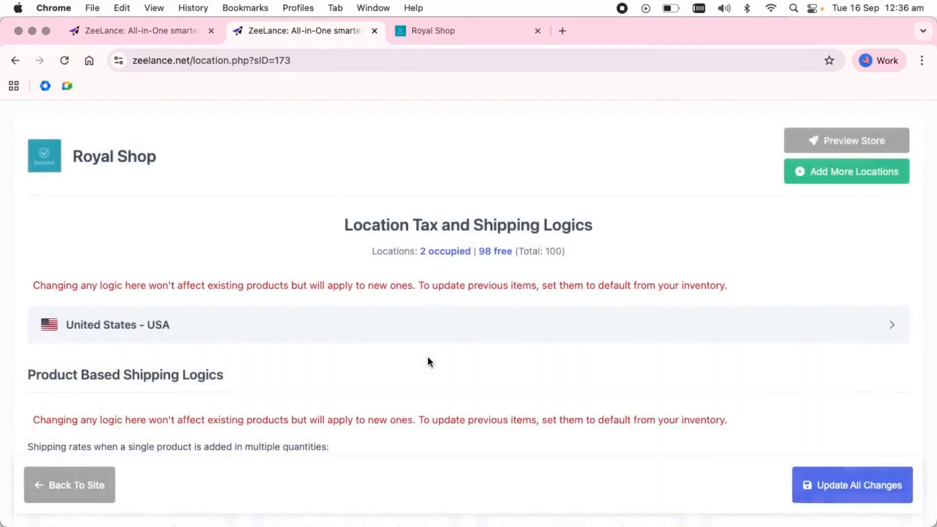
scroll(428, 361, "down", 20)
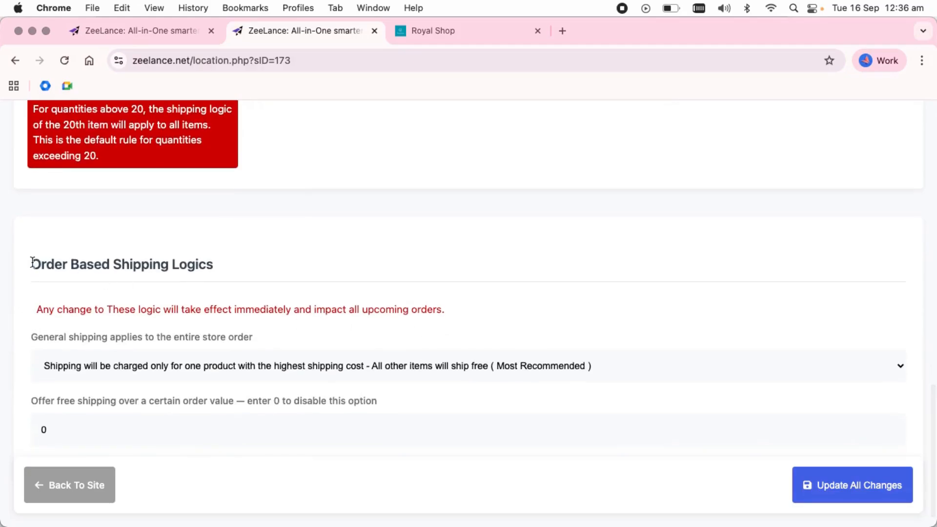
left_click_drag(31, 264, 235, 268)
left_click(213, 370)
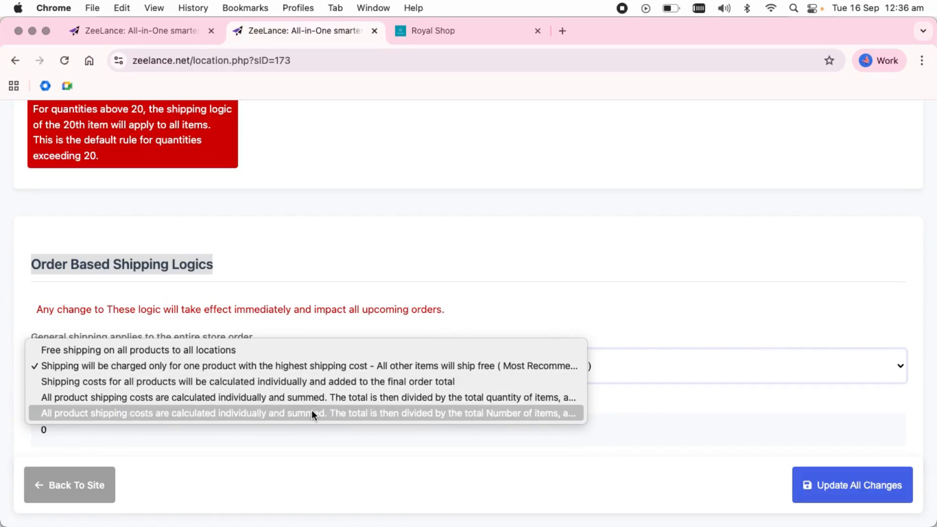
left_click(242, 367)
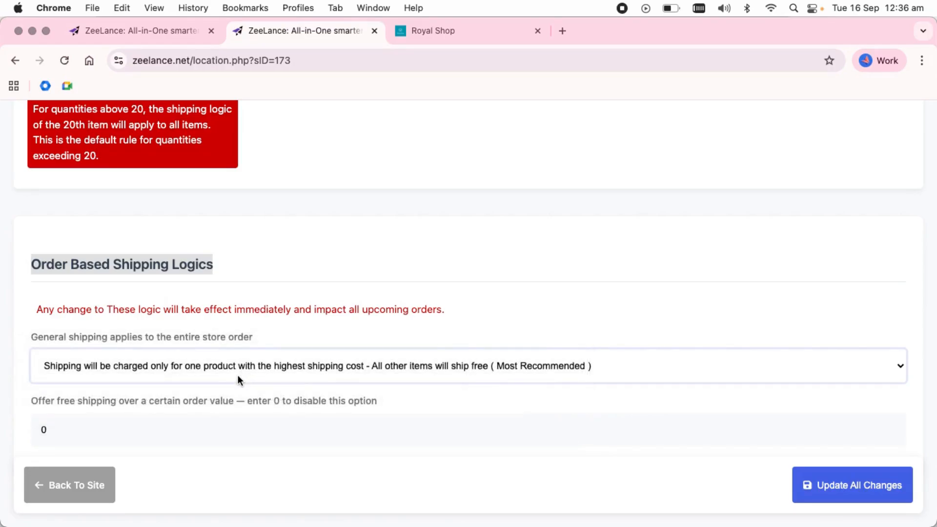
scroll(239, 374, "down", 1)
left_click(86, 403)
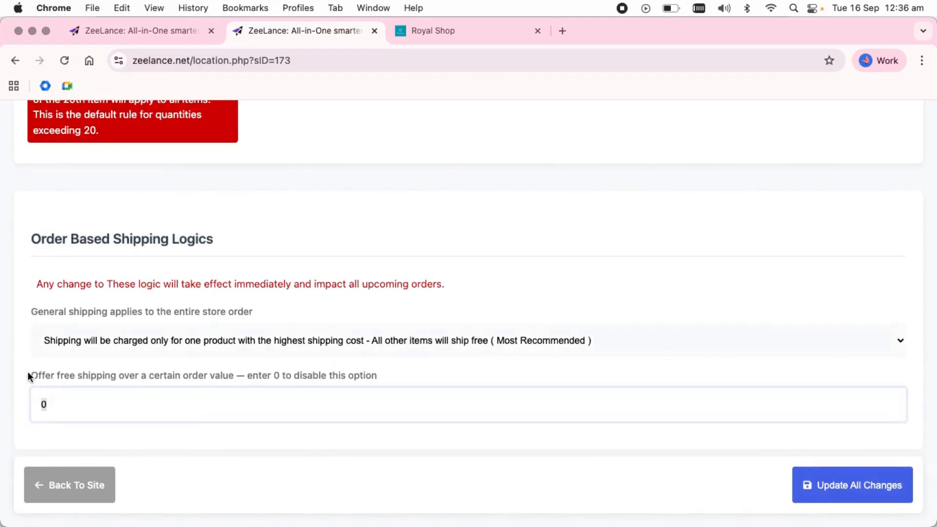
type("1000")
left_click_drag(77, 406, 30, 393)
type("0")
Save the order-based shipping settings and return to the Manage digital Space page
left_click(809, 478)
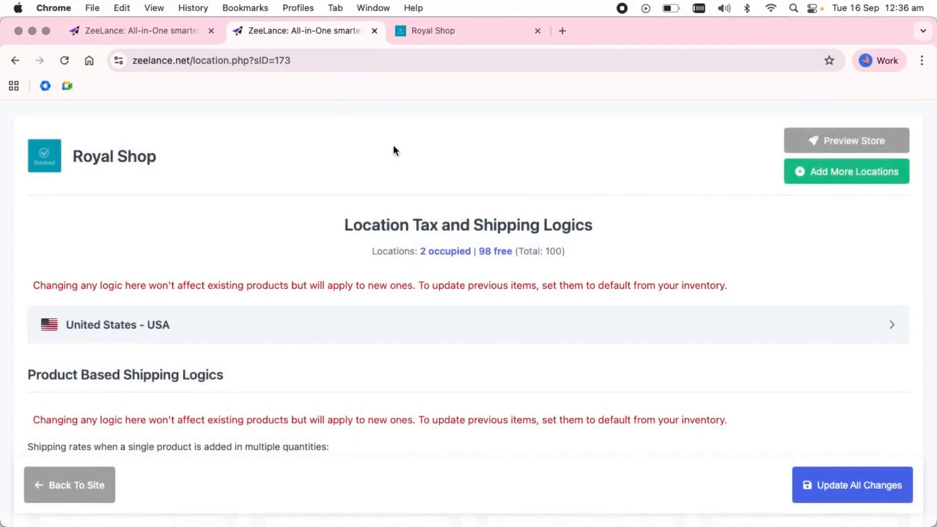
left_click(373, 30)
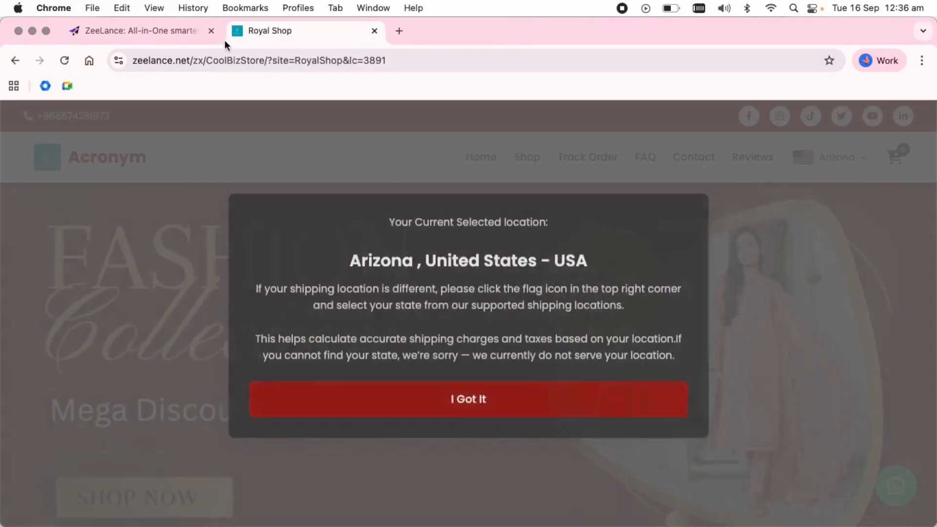
left_click(172, 30)
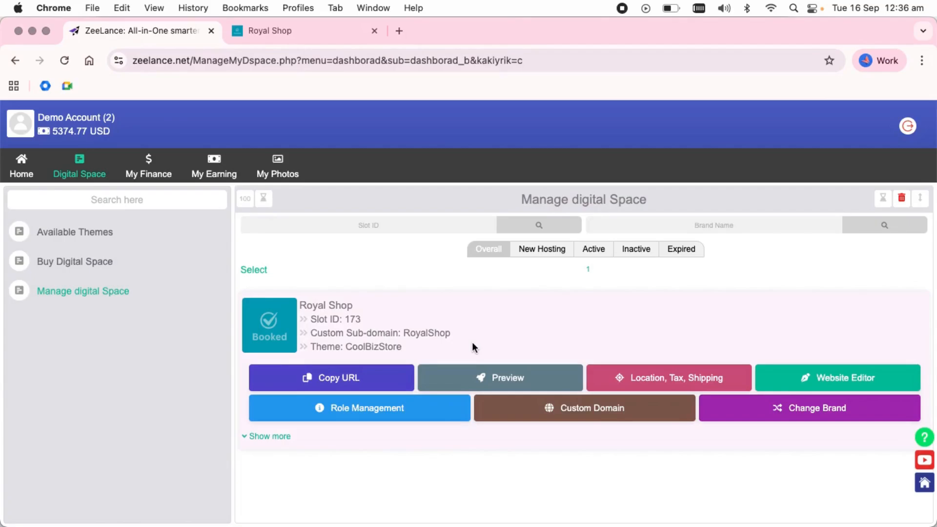
Open the Royal Shop Website Editor and look over the CoolBizStore Theme Builder page
left_click(825, 386)
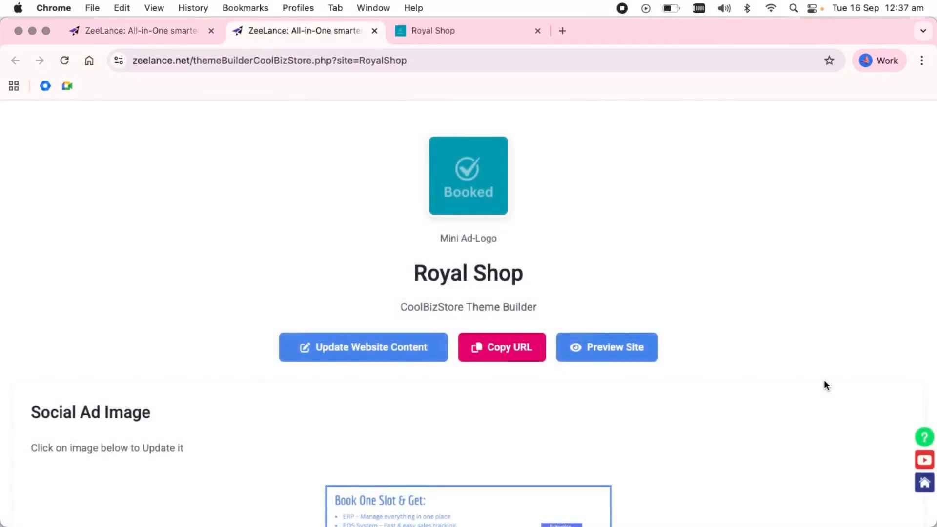
scroll(824, 385, "down", 15)
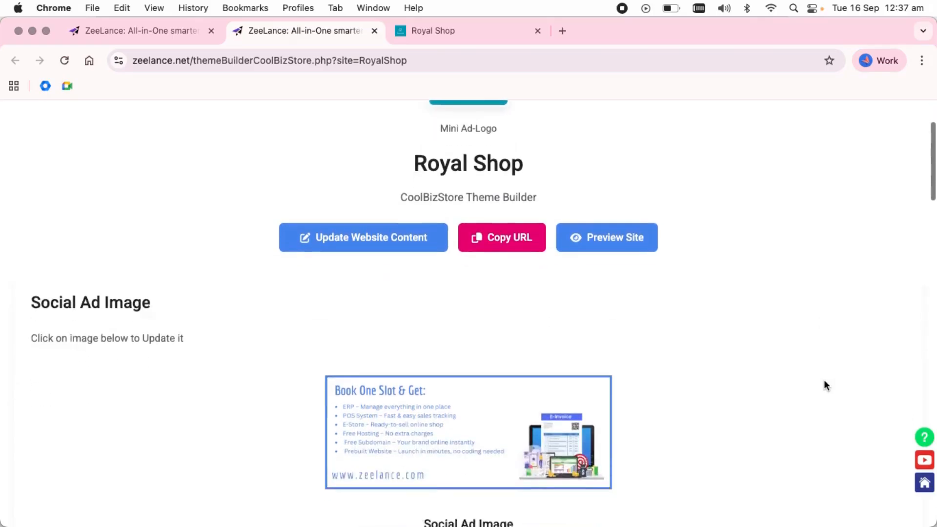
scroll(825, 385, "down", 10)
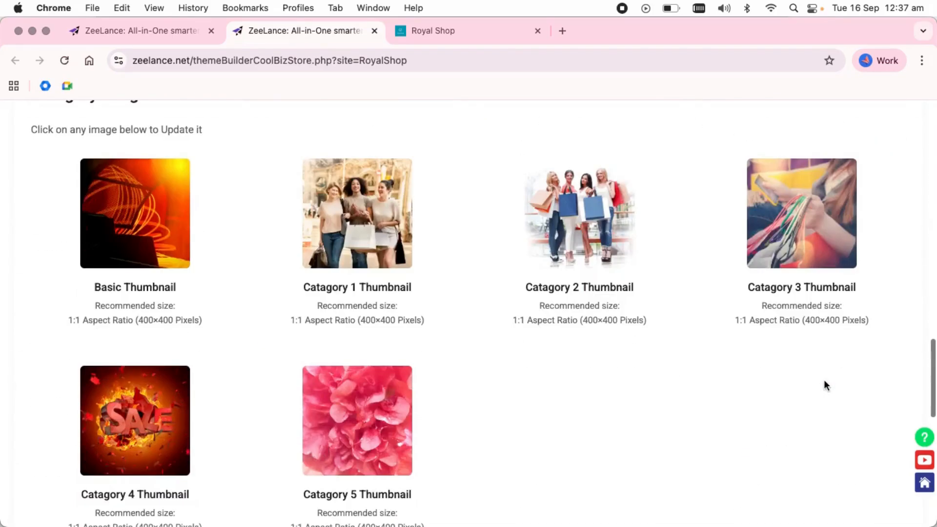
scroll(824, 386, "down", 15)
scroll(825, 385, "up", 10)
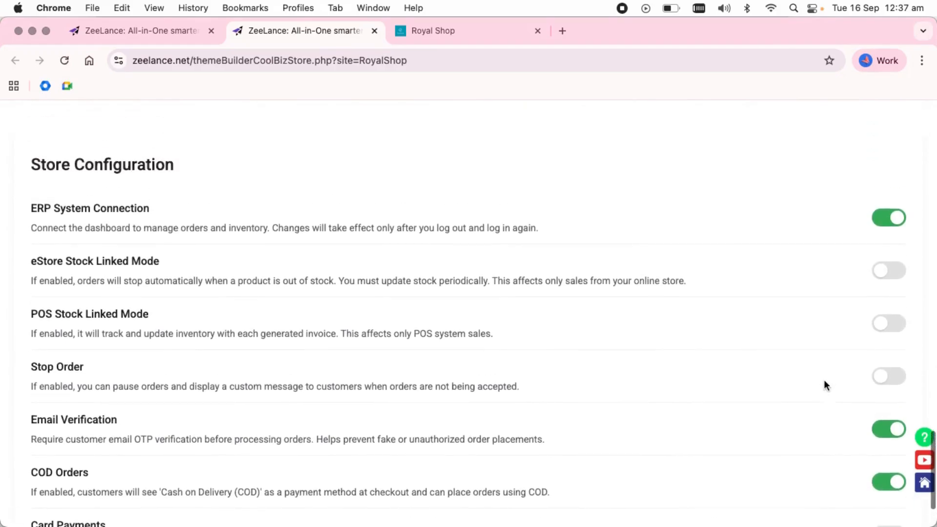
scroll(824, 386, "up", 4)
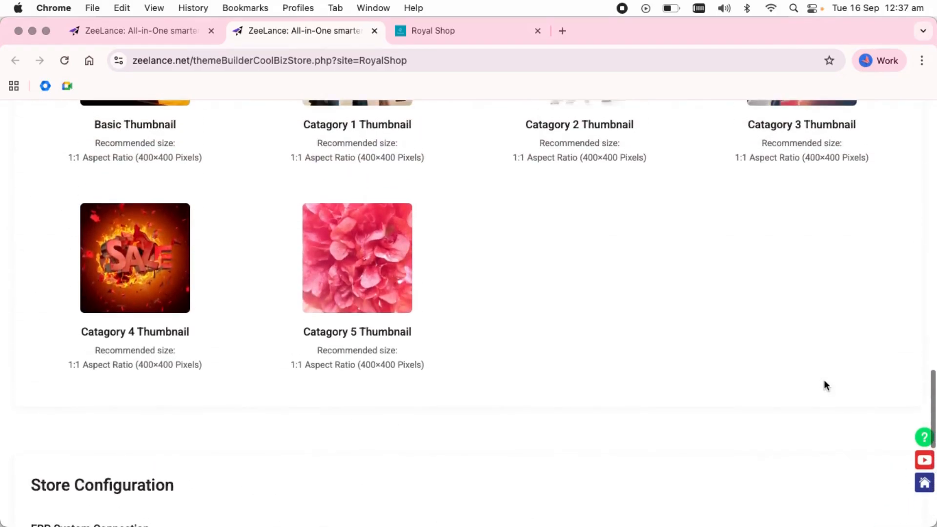
scroll(825, 385, "up", 15)
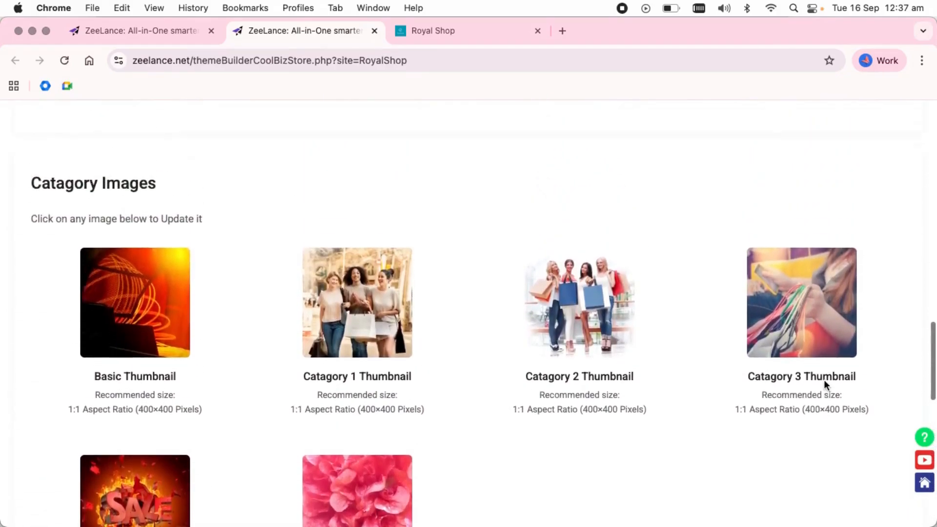
scroll(825, 385, "up", 5)
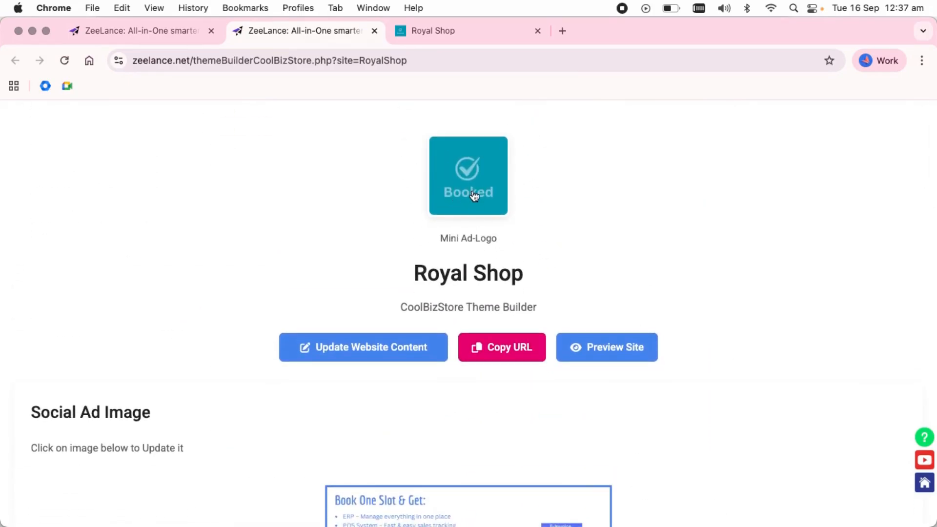
Upload v.png from the Desktop as the store's Mini Ad-Logo
left_click(474, 196)
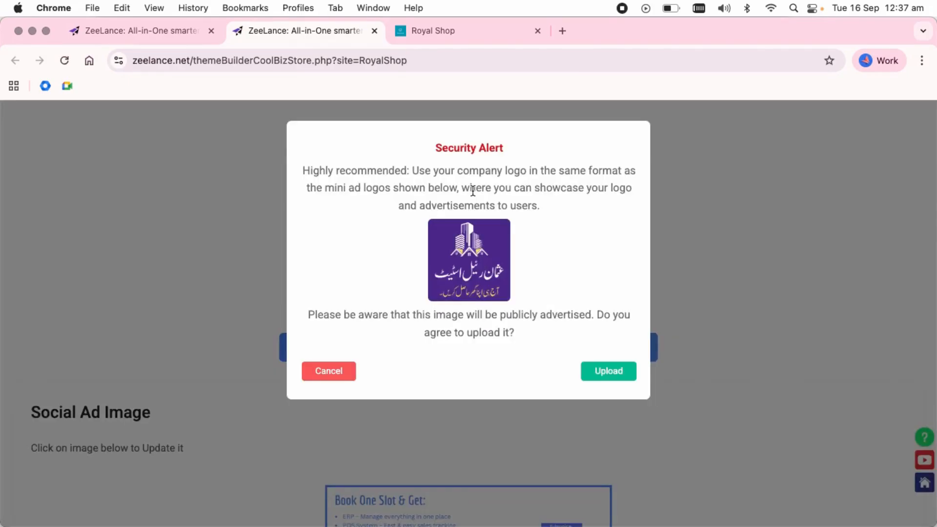
left_click(596, 371)
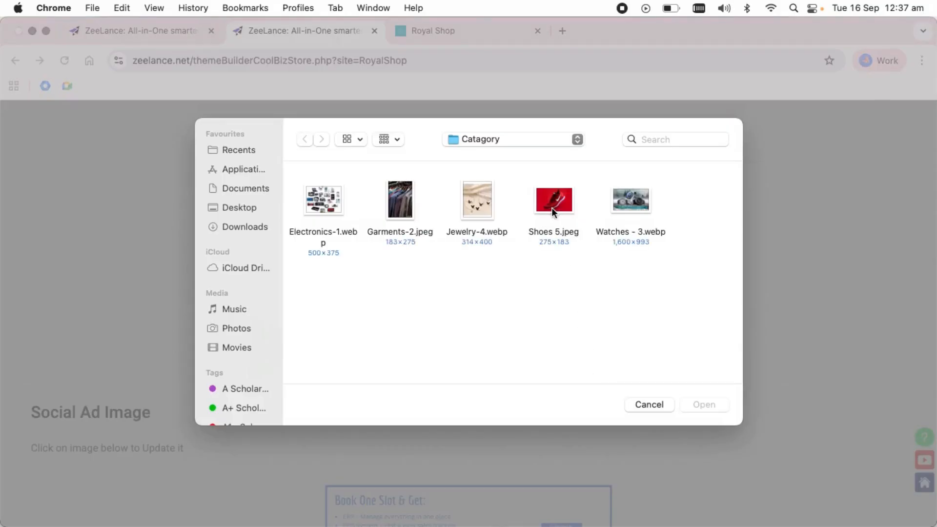
left_click(248, 210)
left_click(349, 290)
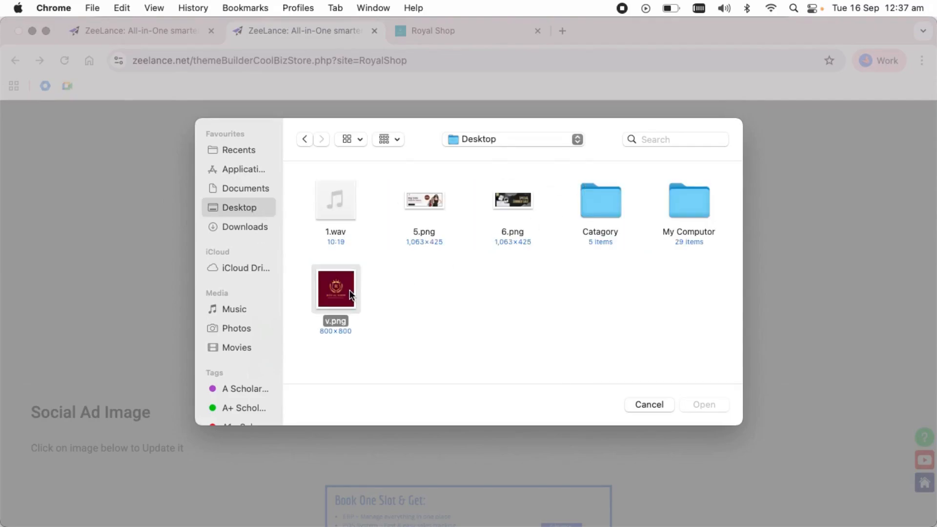
key("Return")
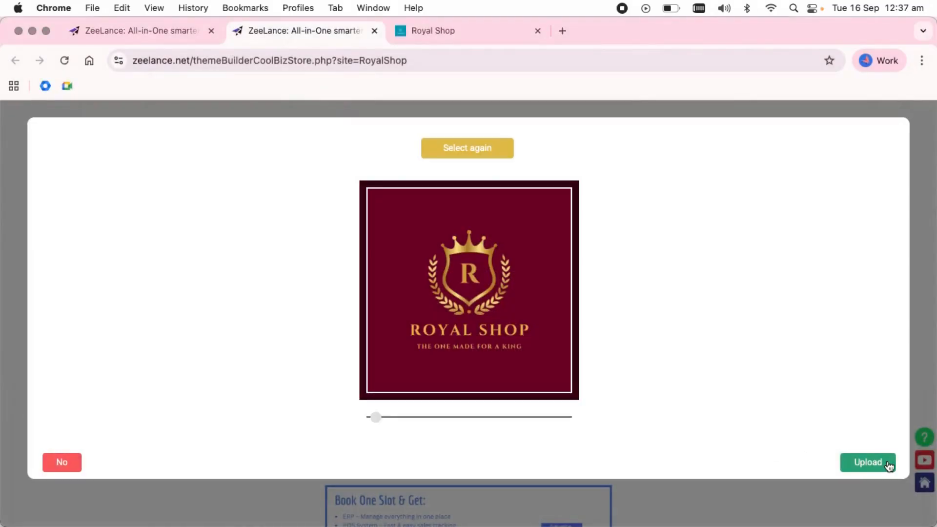
left_click(887, 463)
Reload the live Royal Shop store to check the new logo, then dismiss the upload notice
left_click(446, 31)
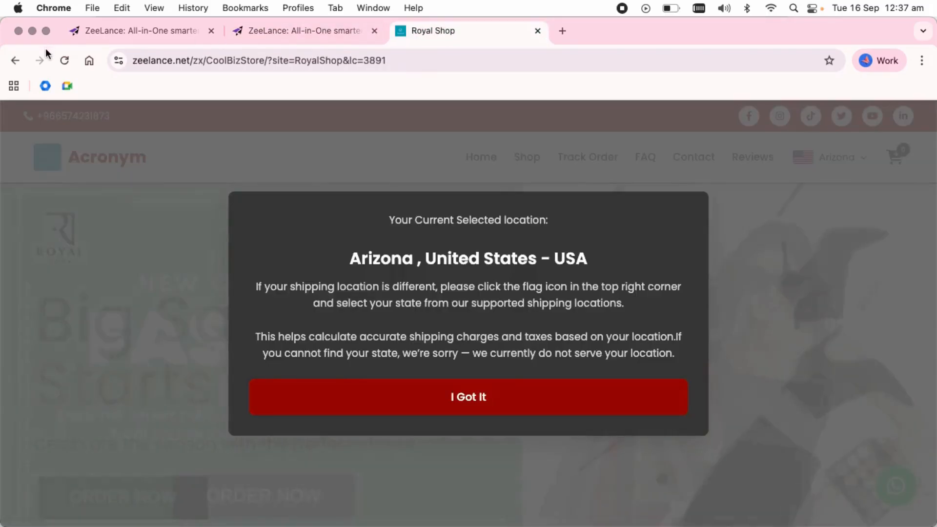
left_click(64, 61)
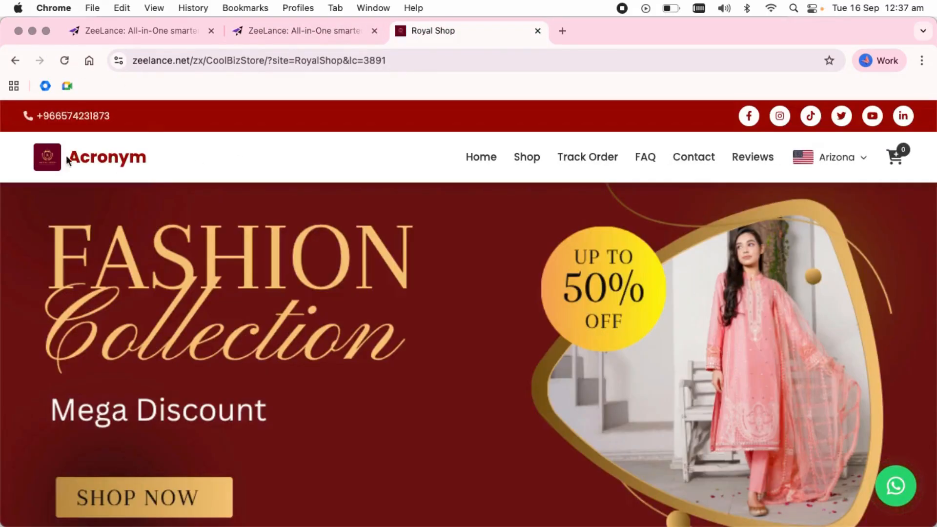
left_click(318, 27)
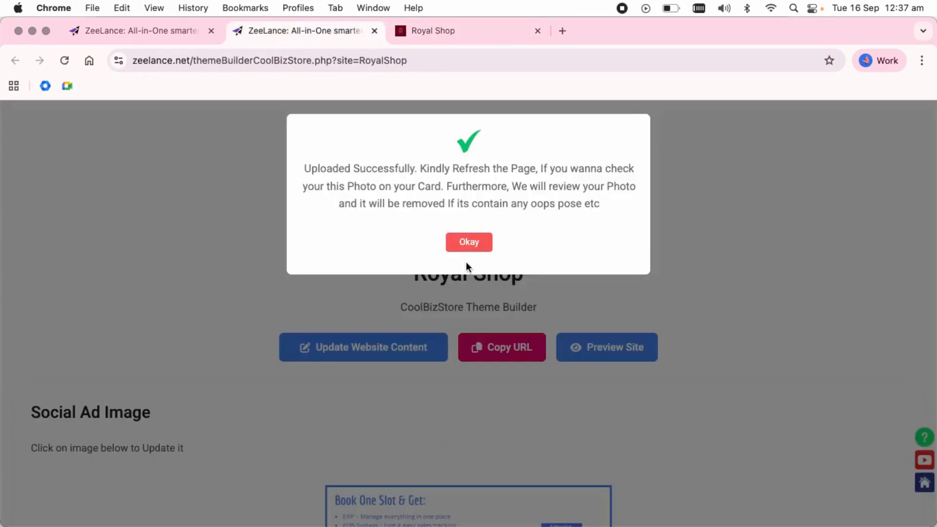
left_click(471, 242)
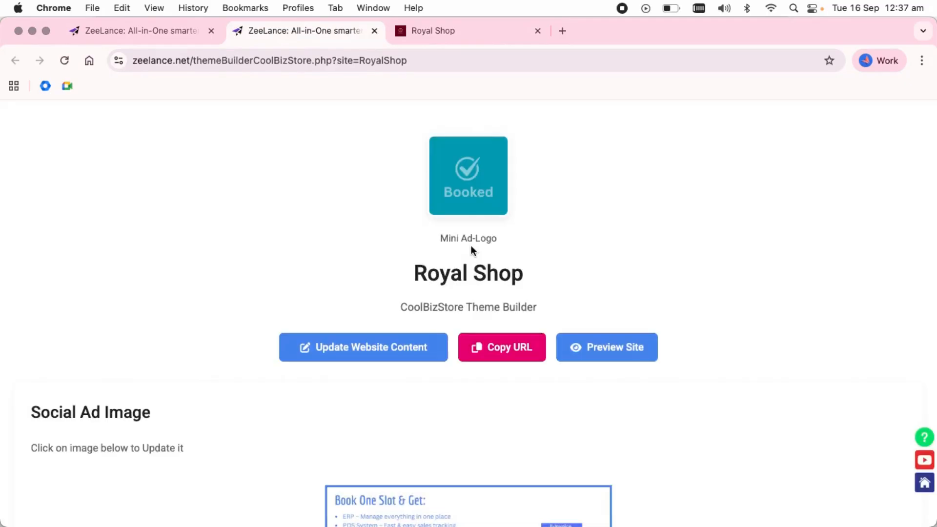
Set the theme colours to primary #333333, secondary #FFFFFF and brand #FFEA00
left_click(384, 356)
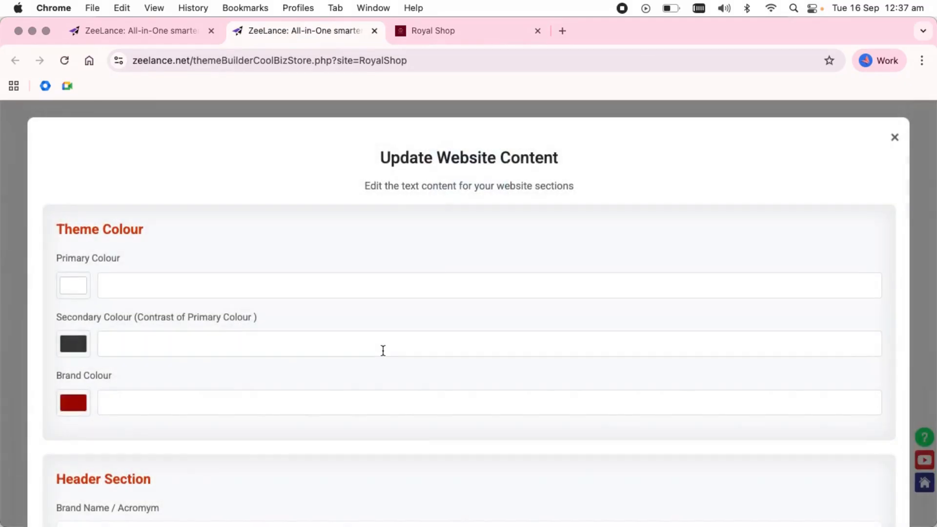
left_click(72, 292)
left_click_drag(74, 312, 58, 375)
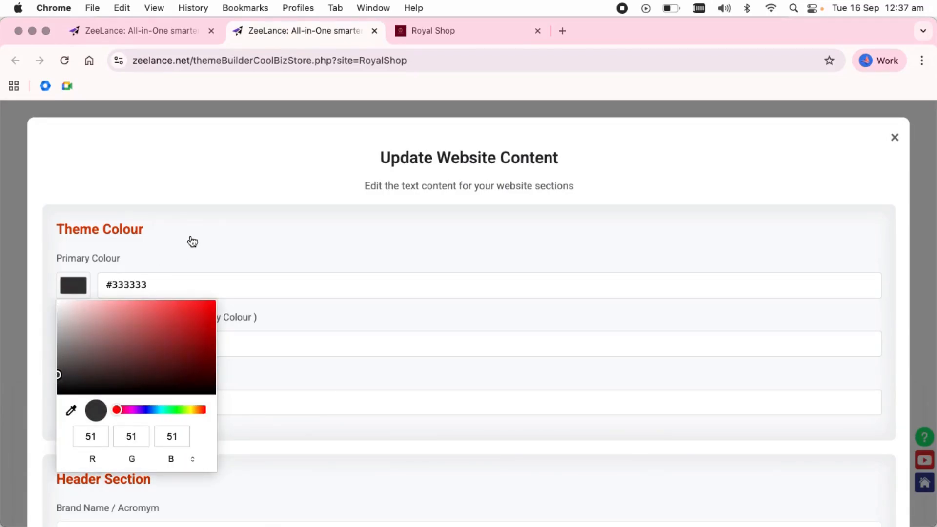
left_click(191, 241)
left_click(73, 343)
left_click(61, 165)
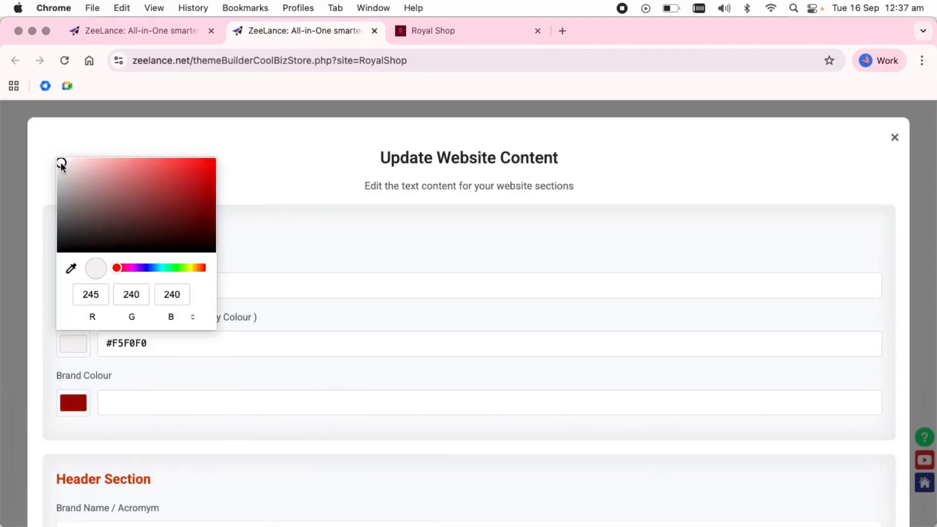
left_click(57, 159)
left_click(74, 403)
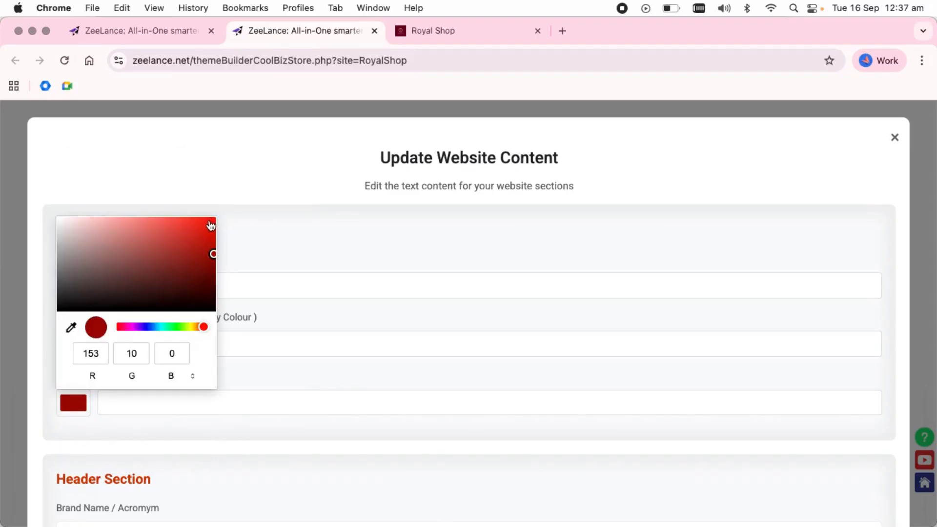
left_click_drag(210, 221, 219, 220)
left_click_drag(193, 327, 191, 327)
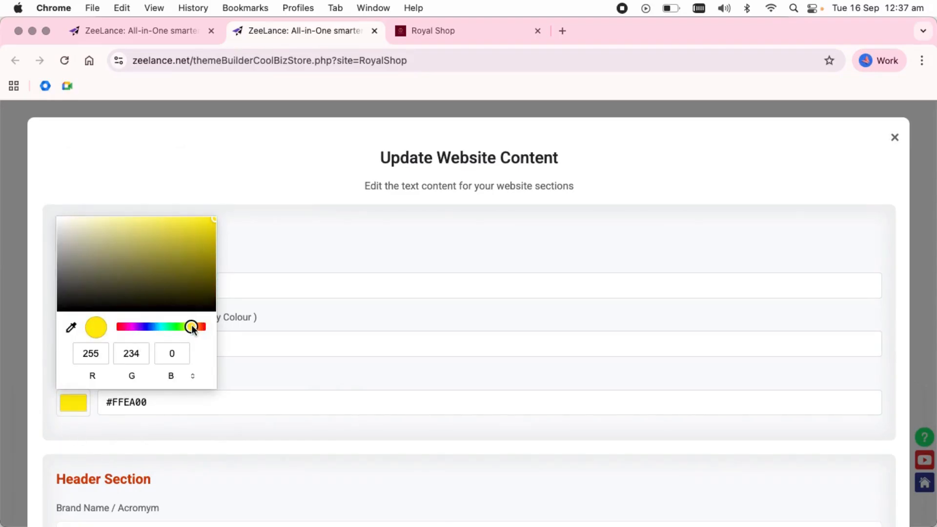
left_click(315, 313)
Replace the placeholder brand name Acronym with Royal Shop
scroll(135, 285, "down", 2)
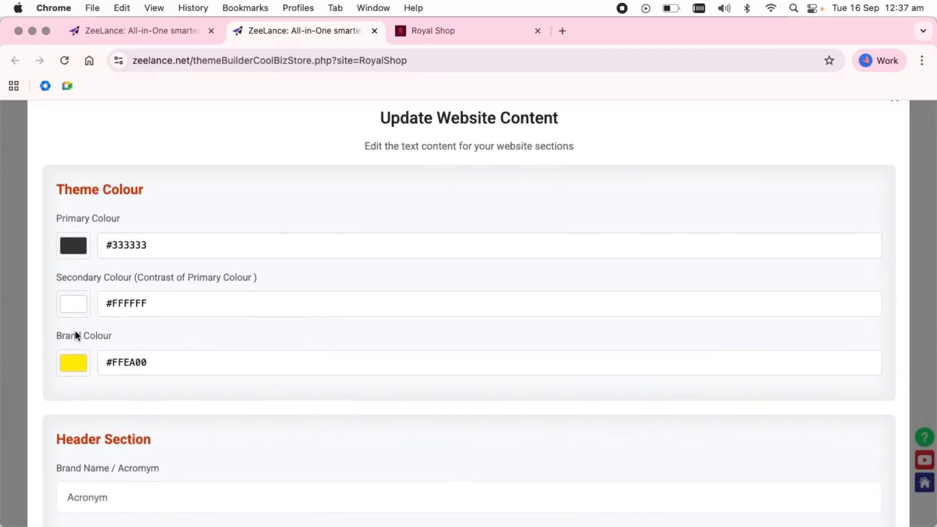
scroll(76, 335, "down", 5)
scroll(127, 282, "down", 1)
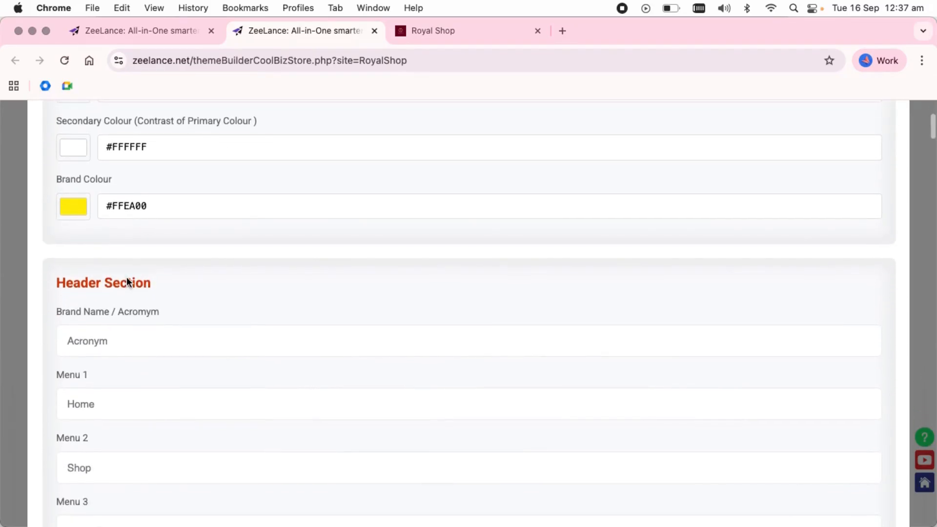
left_click(130, 341)
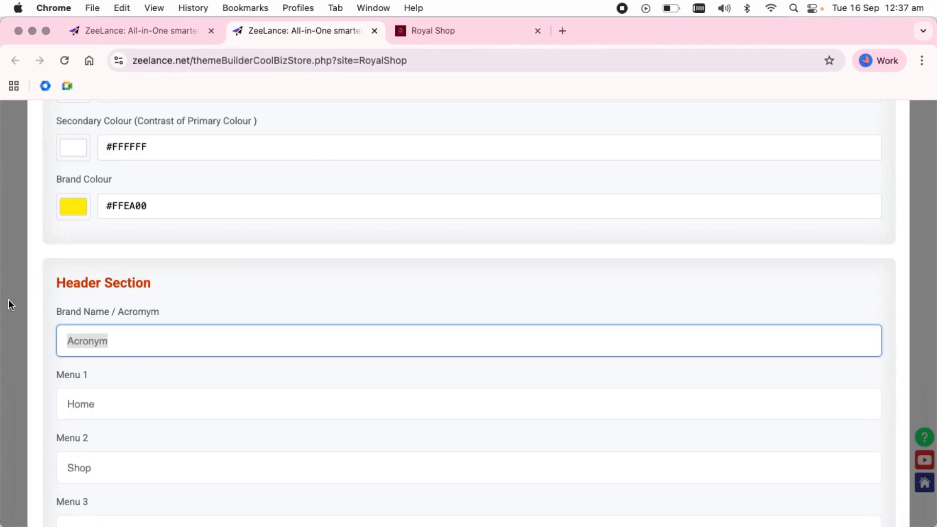
type("Royal Shop")
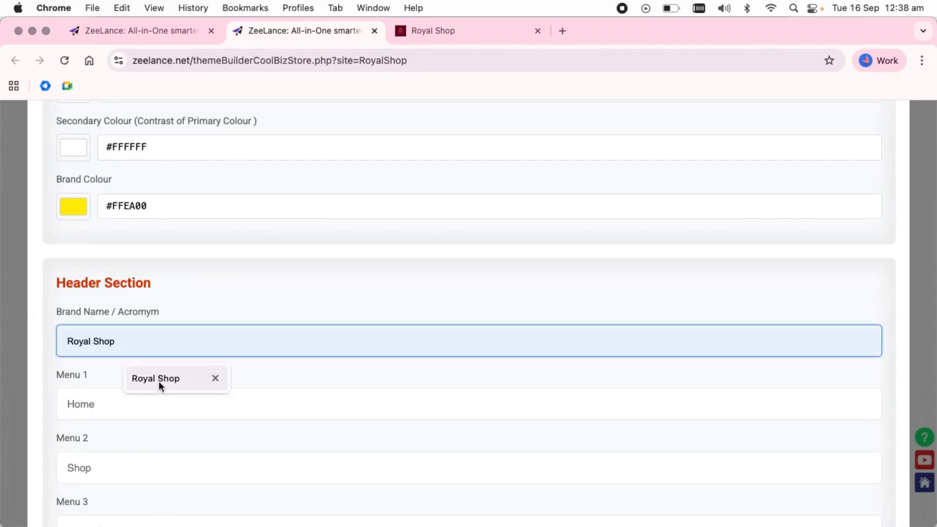
left_click(159, 380)
Check the WhatsApp number and contact fields, then save the website content changes
scroll(159, 375, "down", 15)
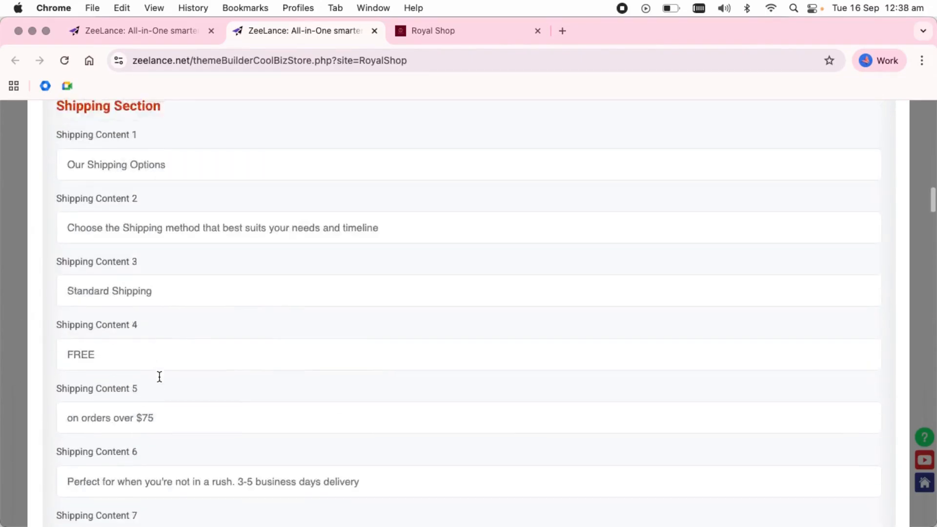
scroll(159, 376, "down", 20)
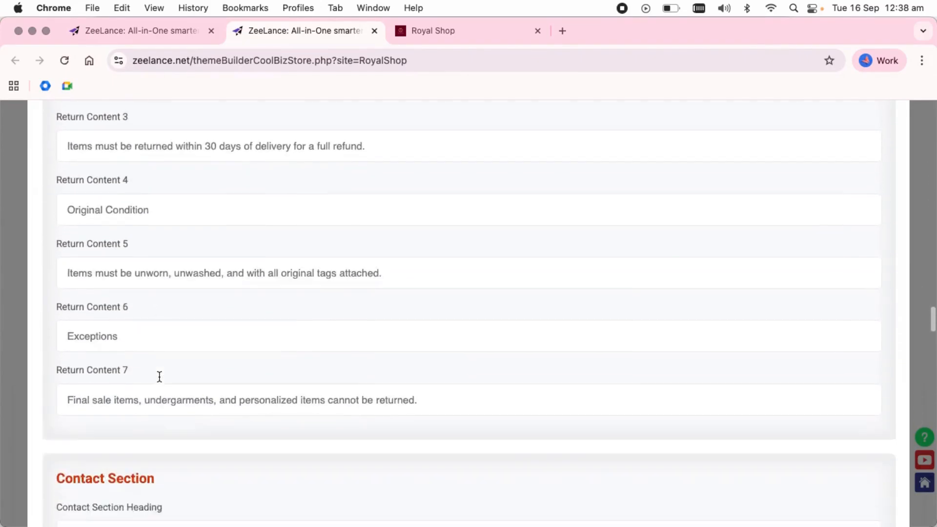
scroll(159, 376, "down", 12)
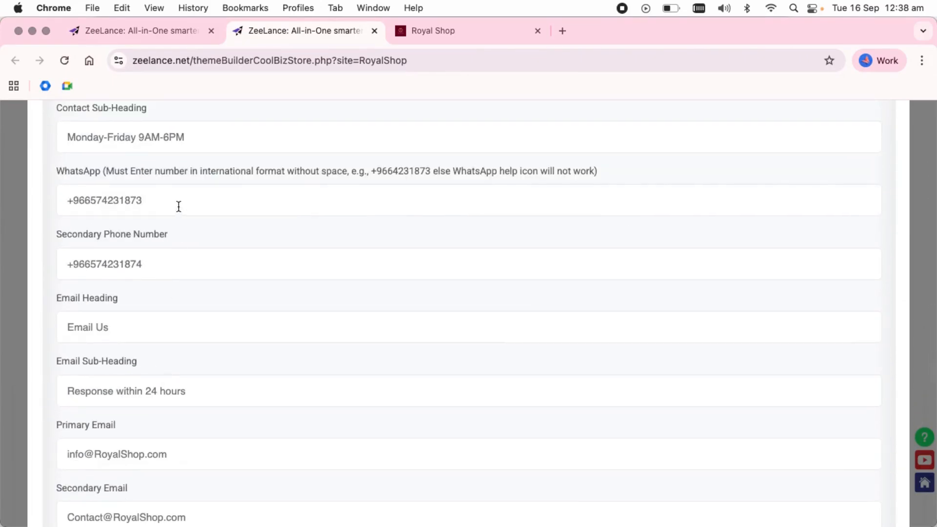
triple_click(179, 206)
scroll(261, 311, "down", 18)
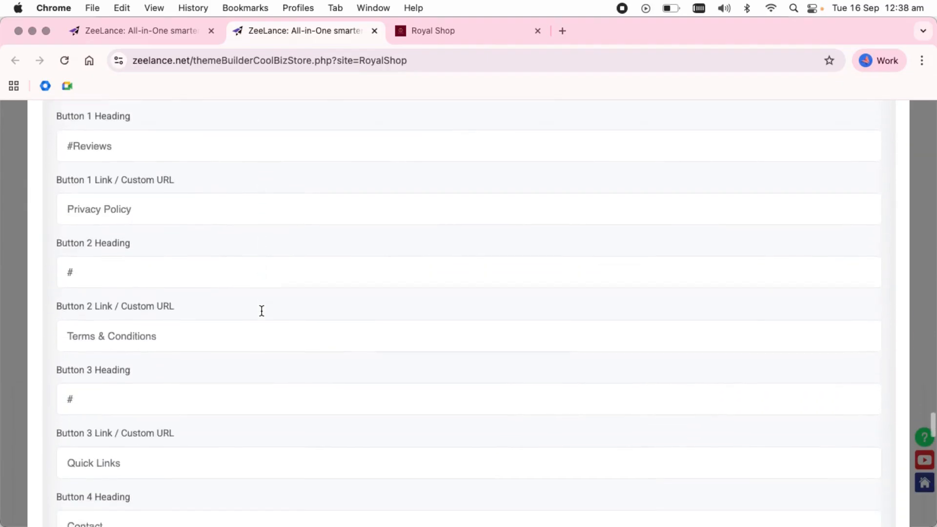
scroll(261, 311, "down", 15)
key("super+f")
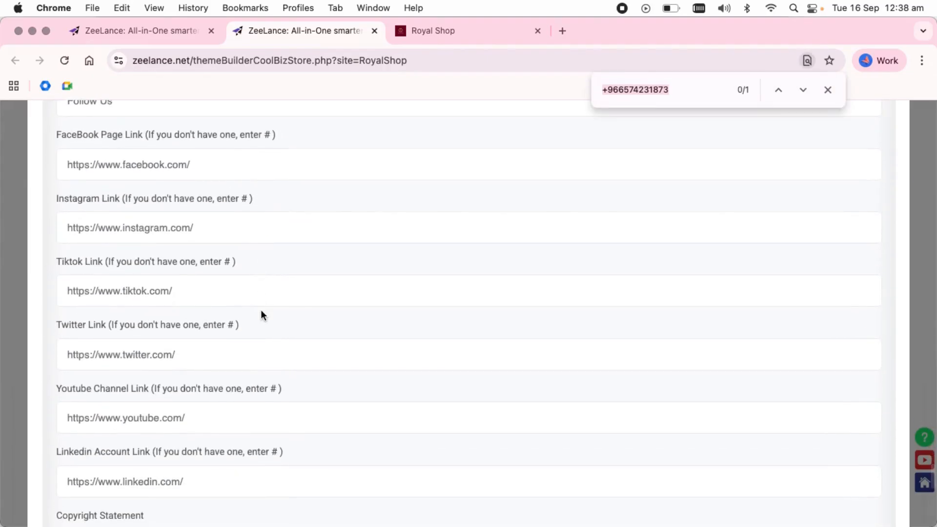
type("contact")
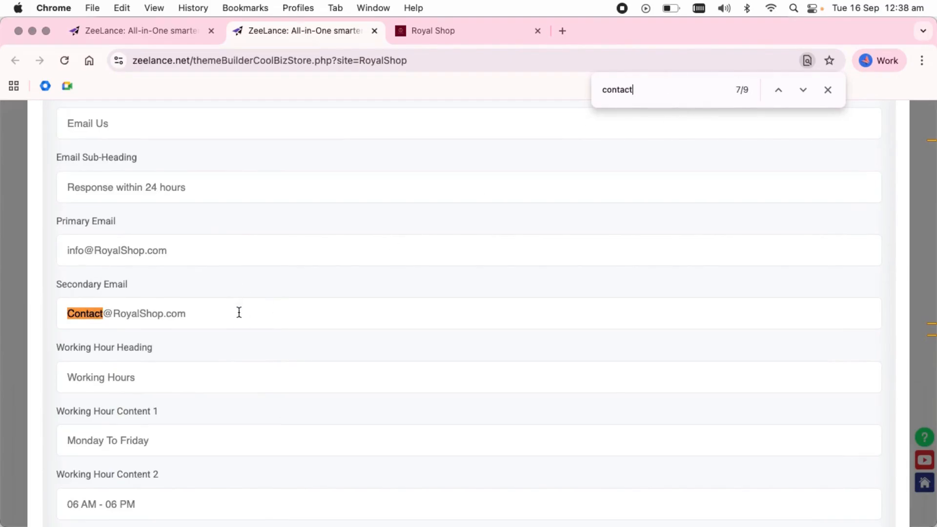
left_click(239, 312)
scroll(760, 293, "down", 10)
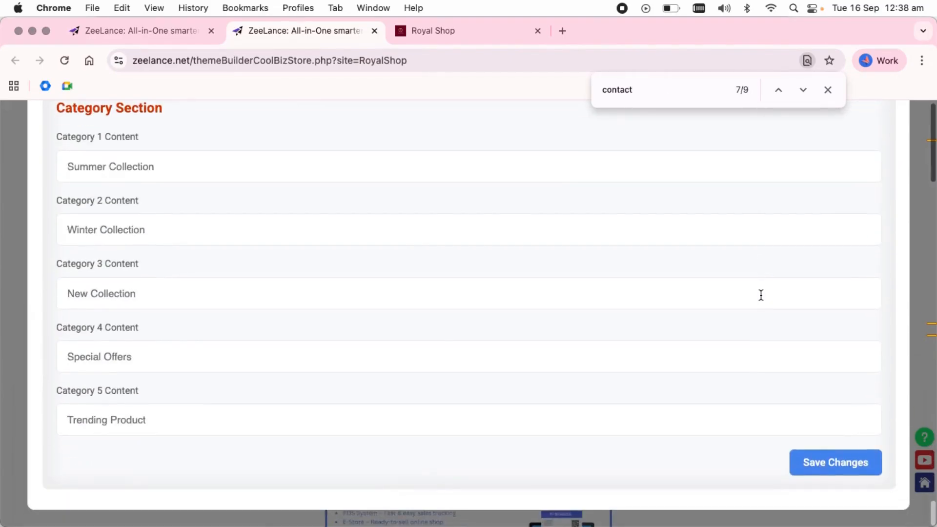
left_click(853, 475)
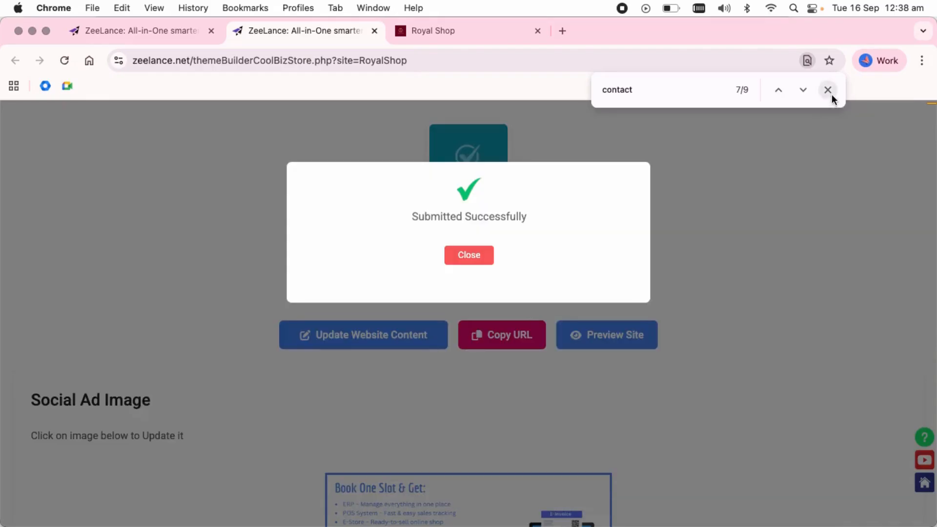
left_click(828, 91)
Reload the storefront to check the Royal Shop name and theme on Shop and Home pages
left_click(464, 30)
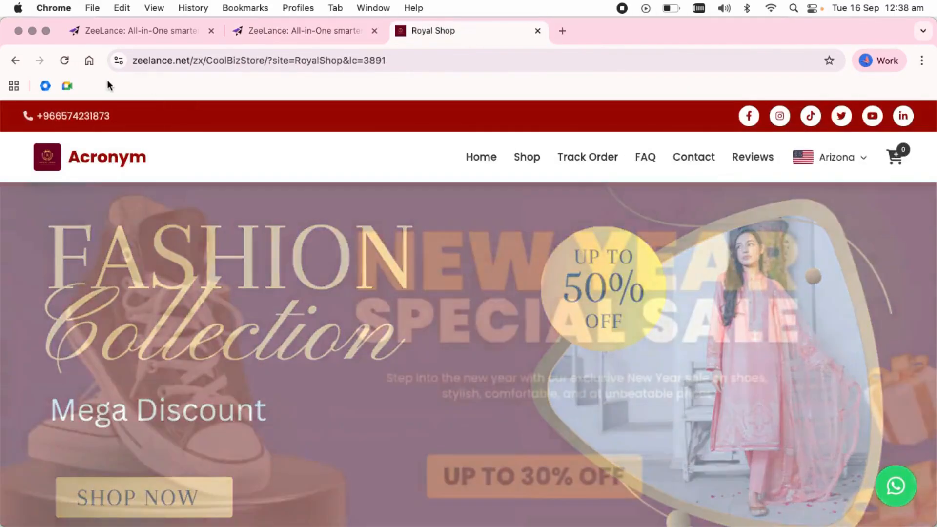
left_click(65, 61)
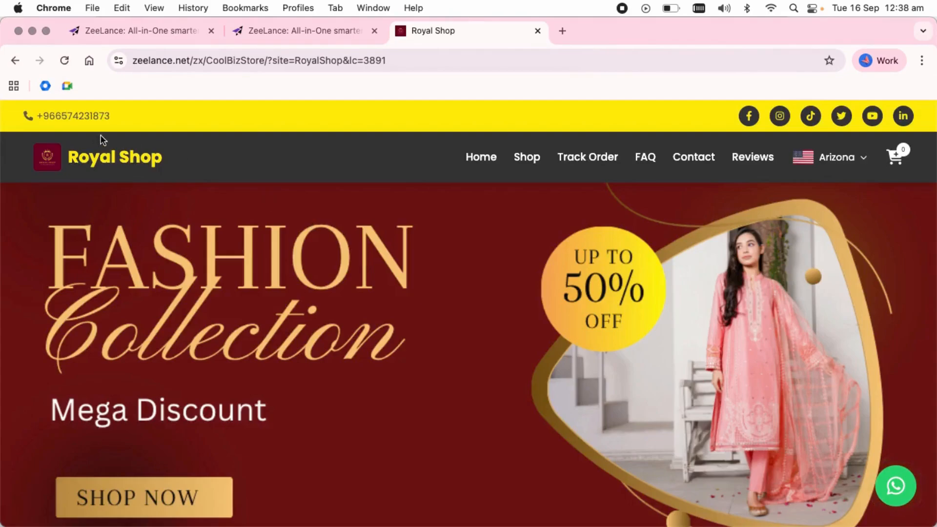
left_click_drag(205, 167, 89, 159)
left_click(524, 156)
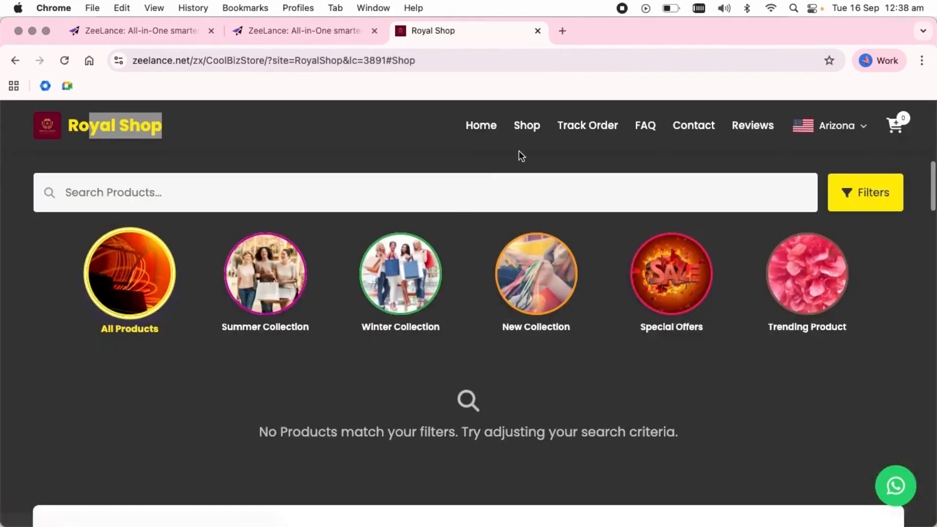
left_click(482, 128)
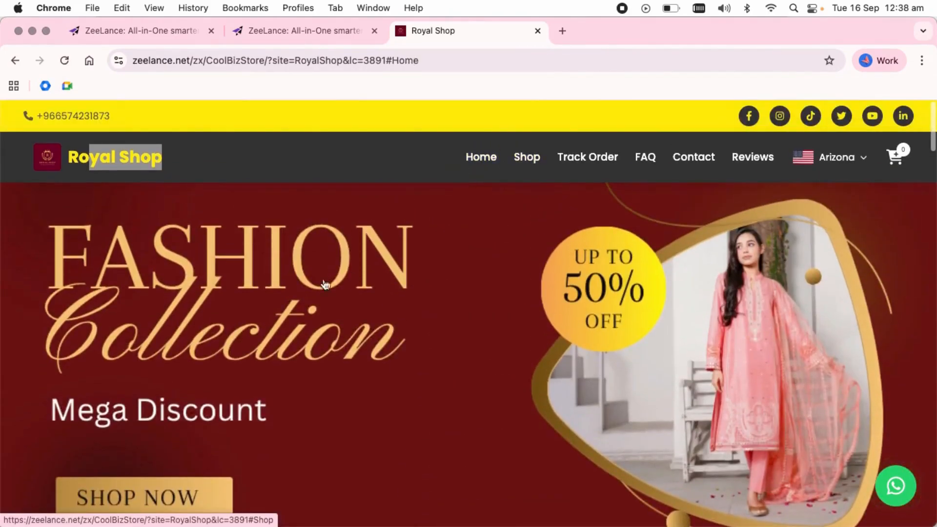
left_click(321, 29)
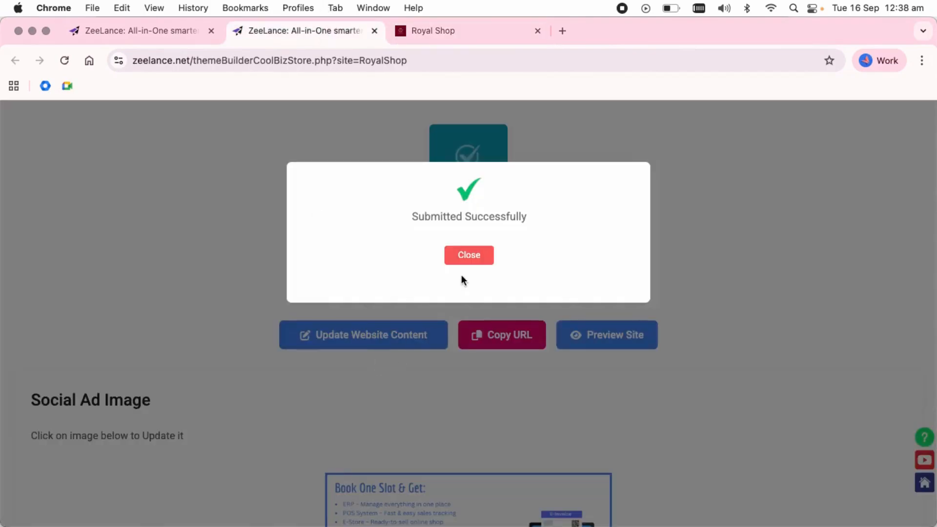
left_click(468, 255)
Replace the first hero image with the 6.png Special Summer Sale banner
scroll(475, 265, "down", 12)
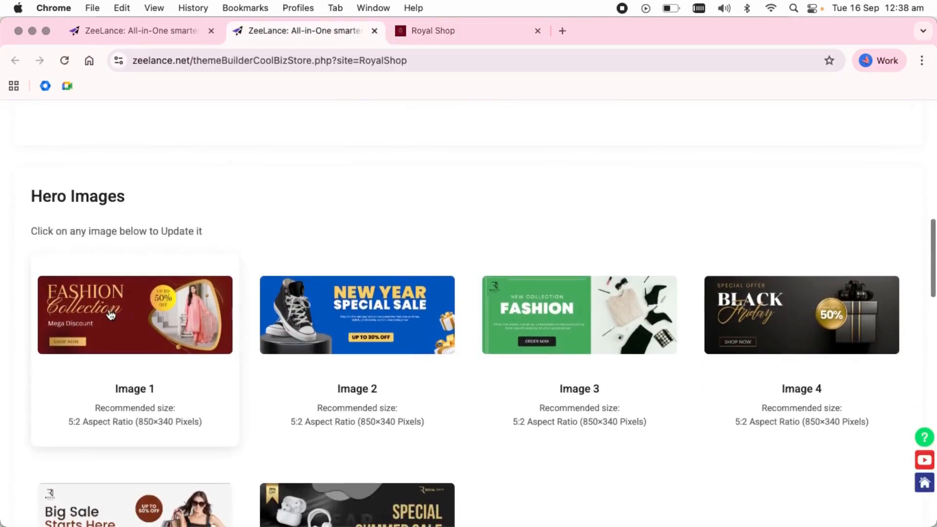
left_click(161, 328)
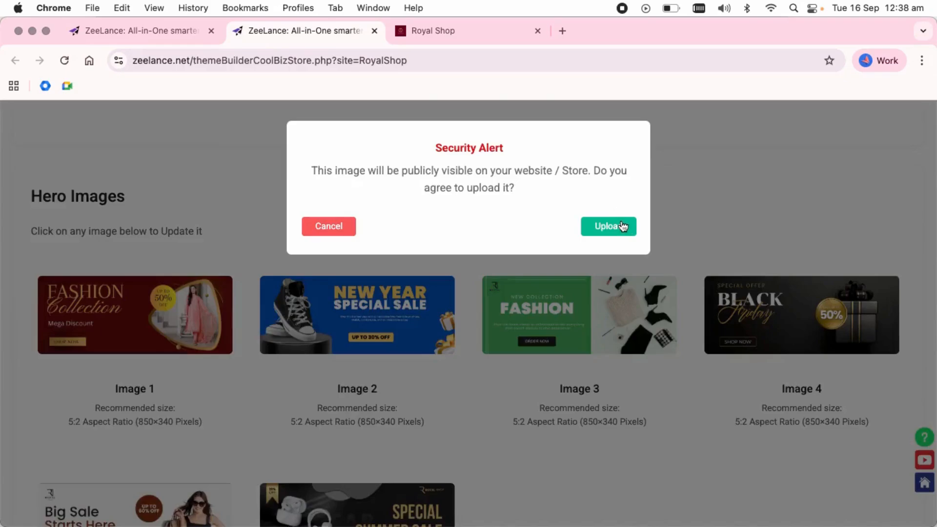
key("Return")
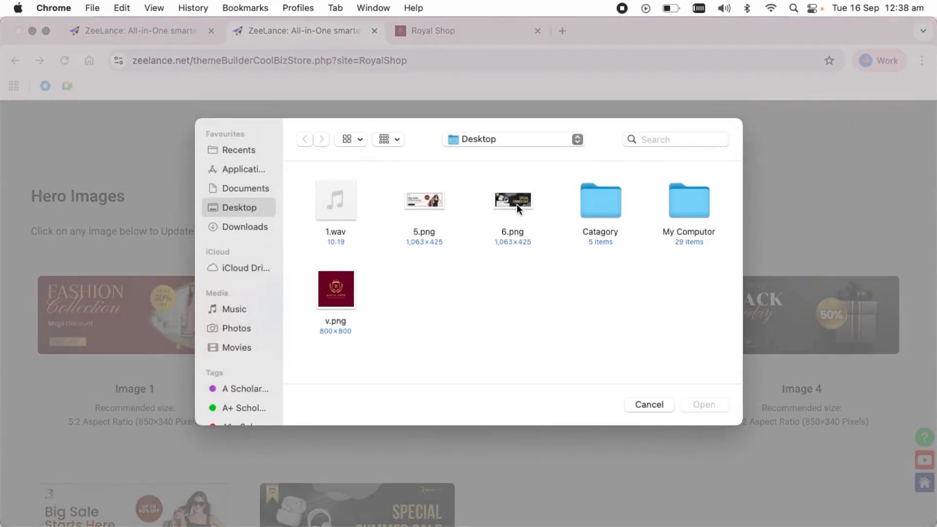
left_click(517, 207)
scroll(617, 282, "down", 2)
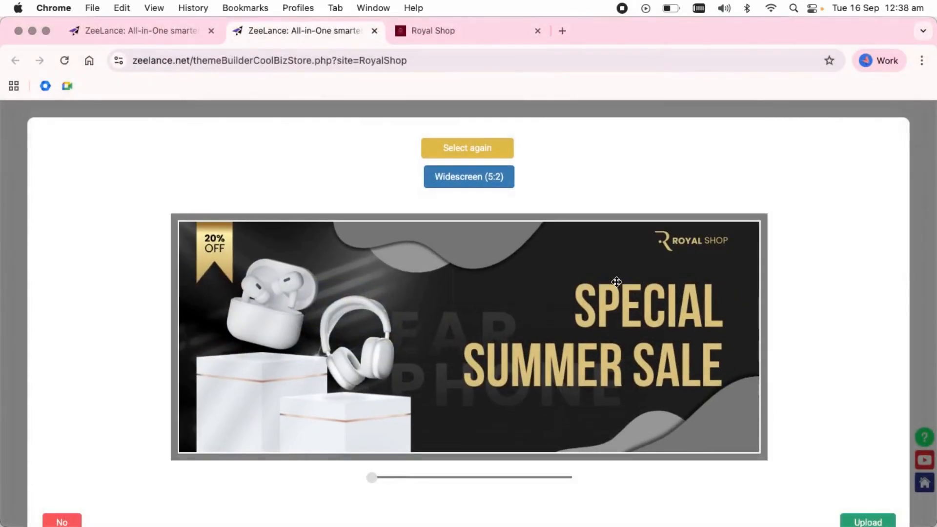
scroll(836, 352, "down", 2)
left_click(867, 493)
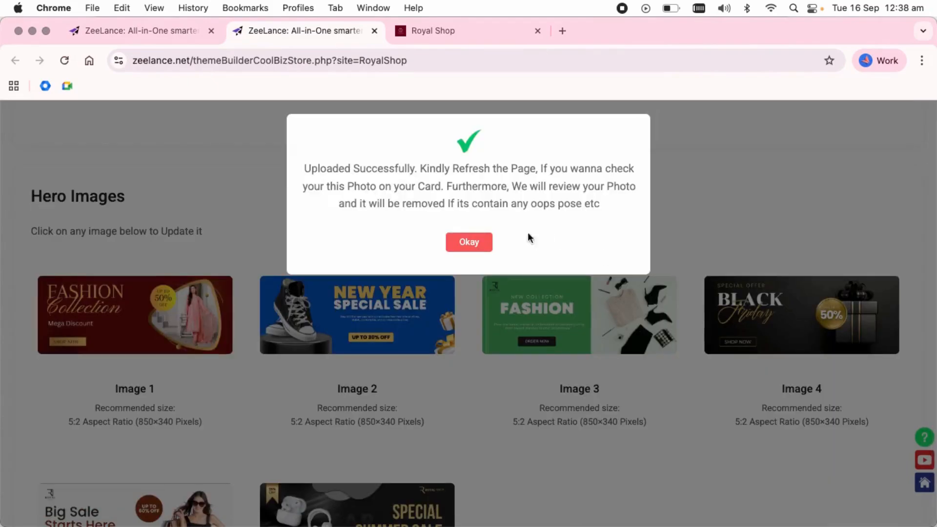
left_click(480, 244)
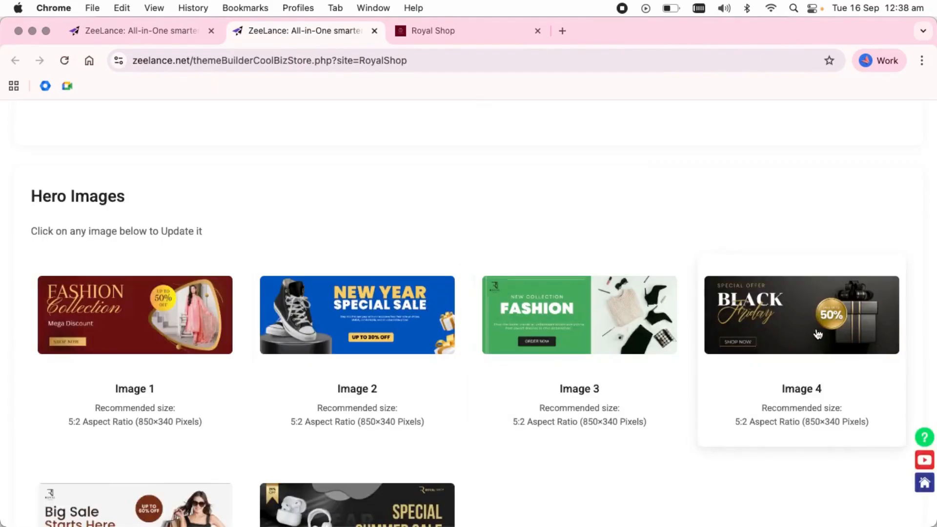
scroll(214, 434, "down", 3)
Reload the storefront to see the new banner and browse the Summer and Winter Collection categories
left_click(445, 28)
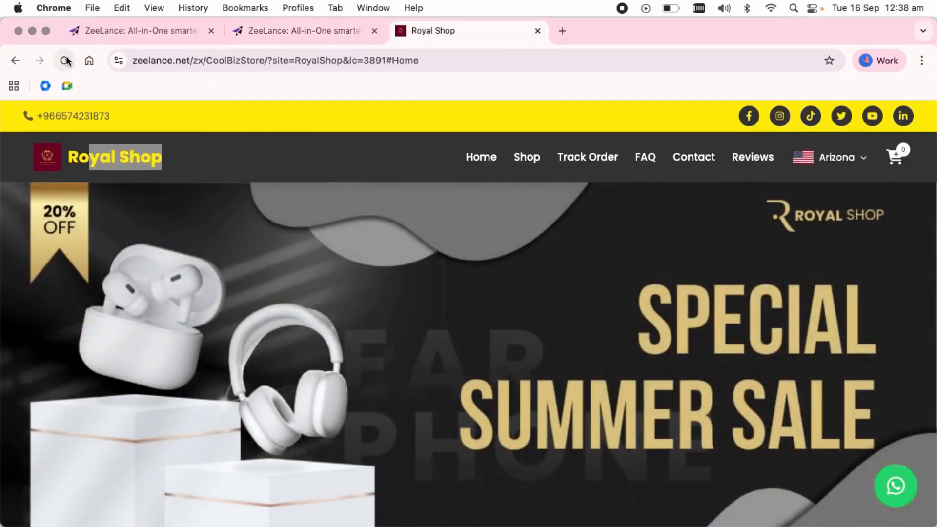
left_click(65, 62)
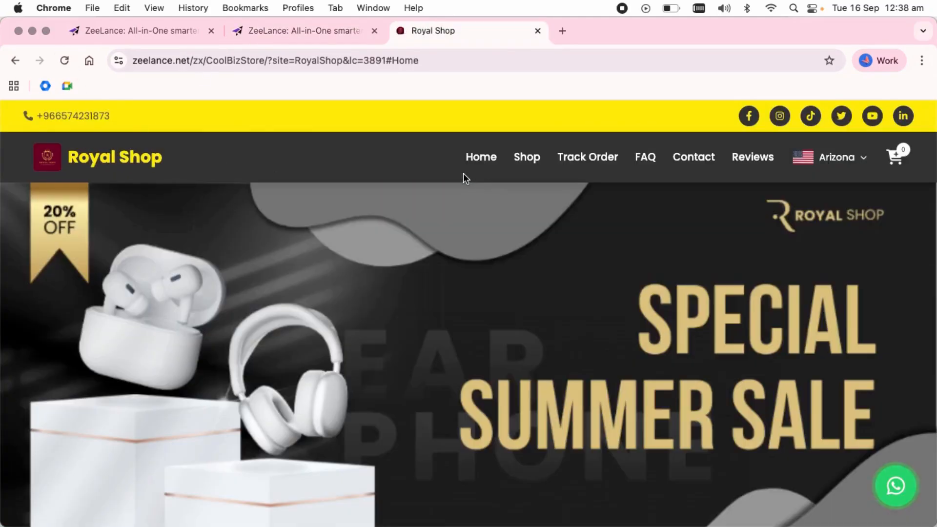
scroll(534, 349, "down", 2)
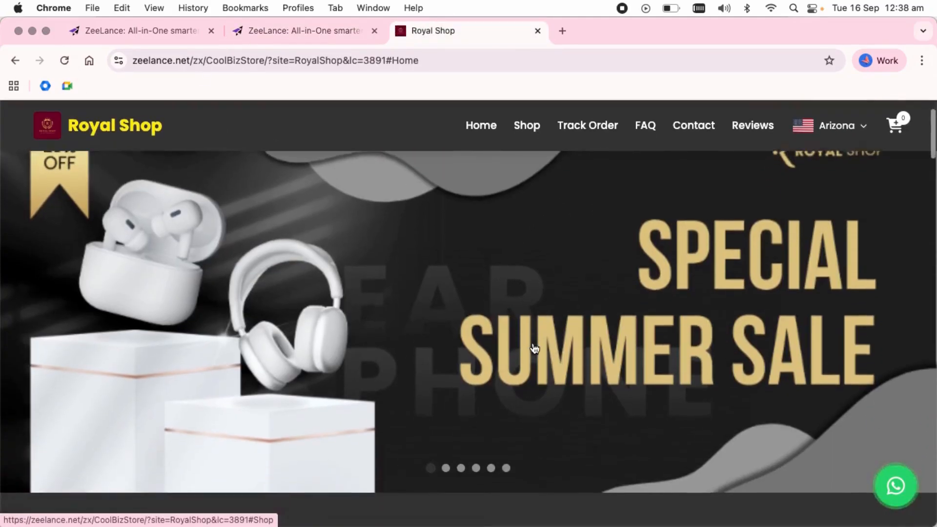
scroll(533, 348, "up", 2)
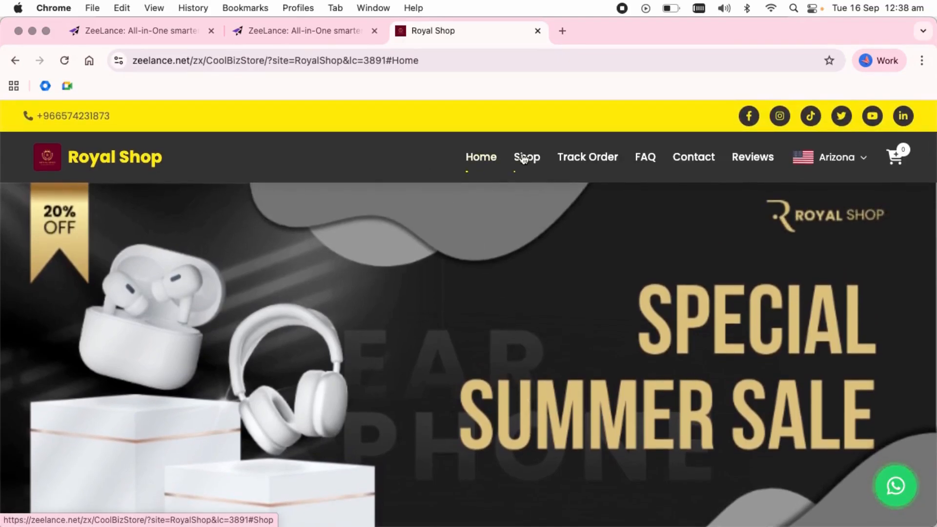
left_click(525, 157)
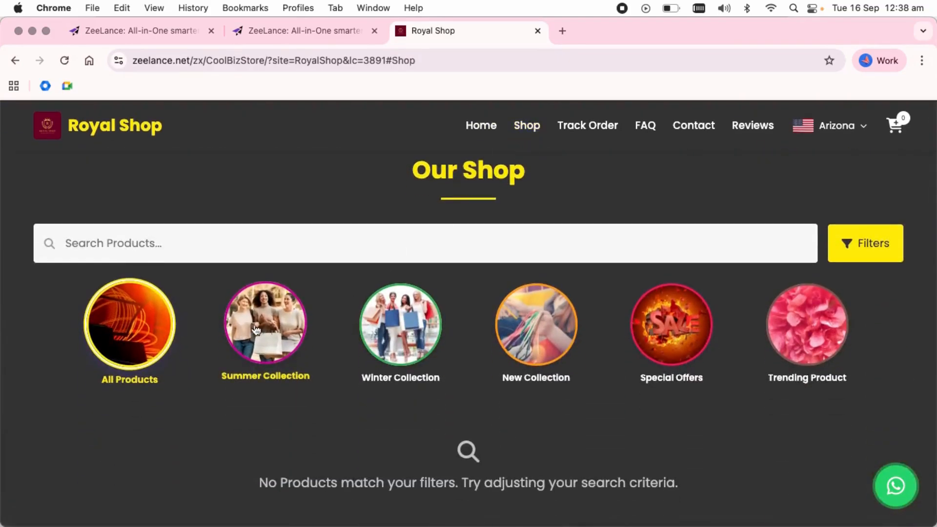
left_click(242, 331)
left_click(400, 324)
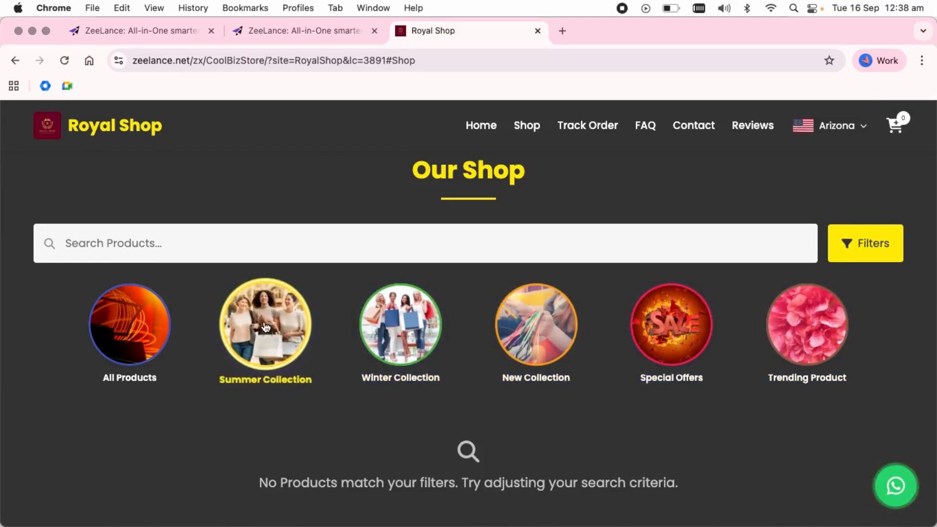
left_click(330, 32)
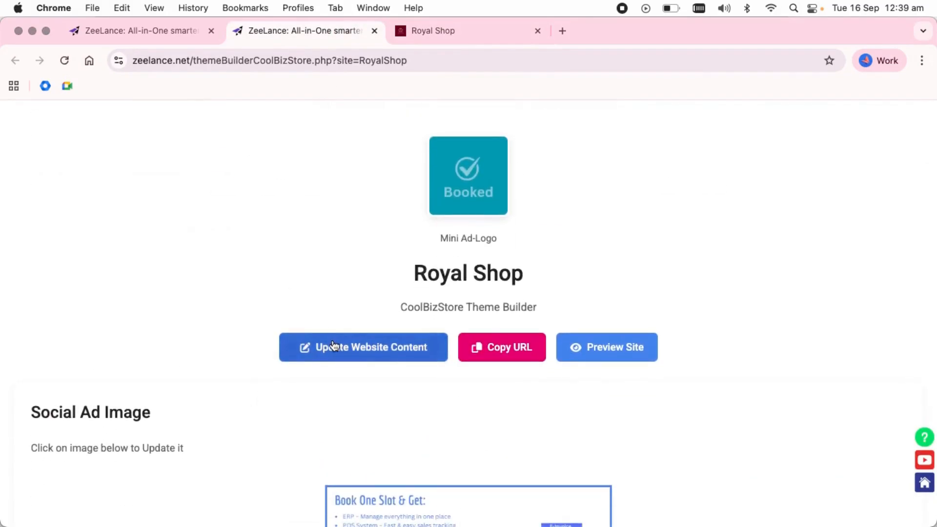
Rename Categories 1–3 to Electronics, Garments and Watches
left_click(331, 342)
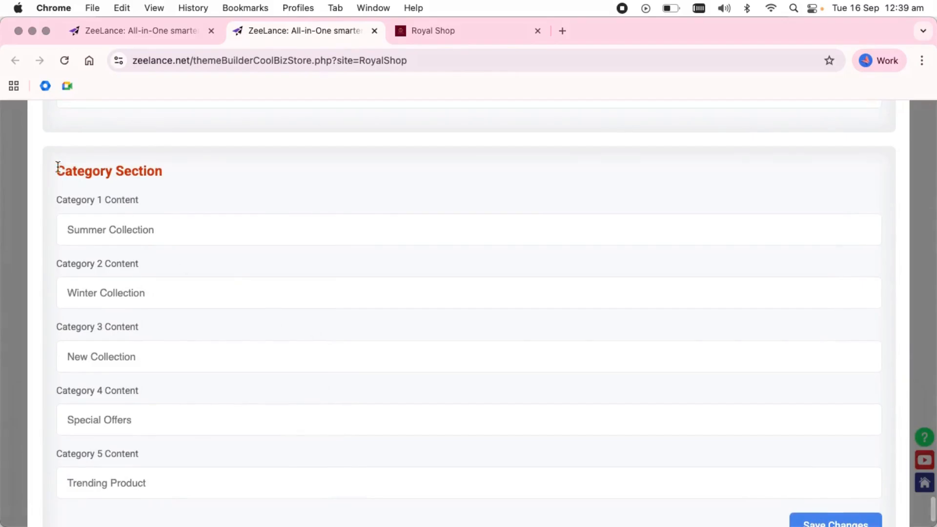
left_click_drag(58, 167, 185, 178)
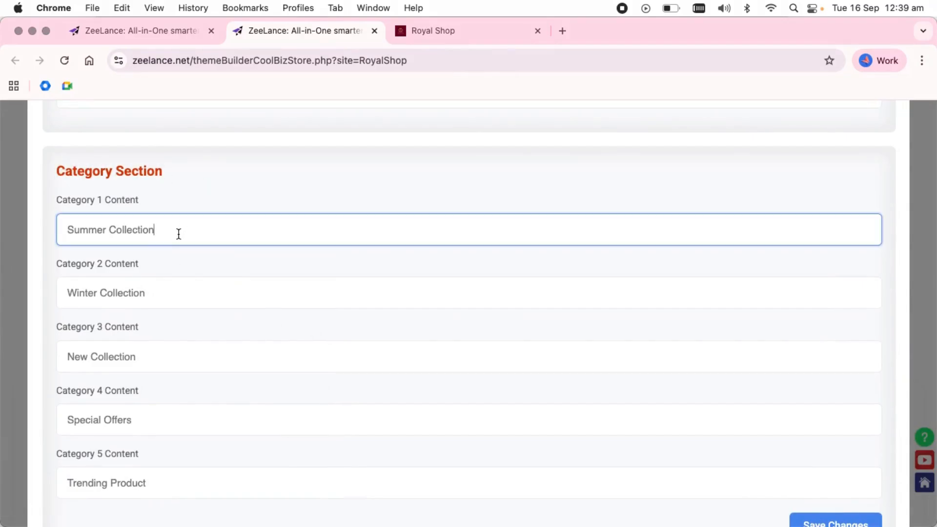
left_click_drag(177, 232, 59, 198)
type("e")
left_click(163, 268)
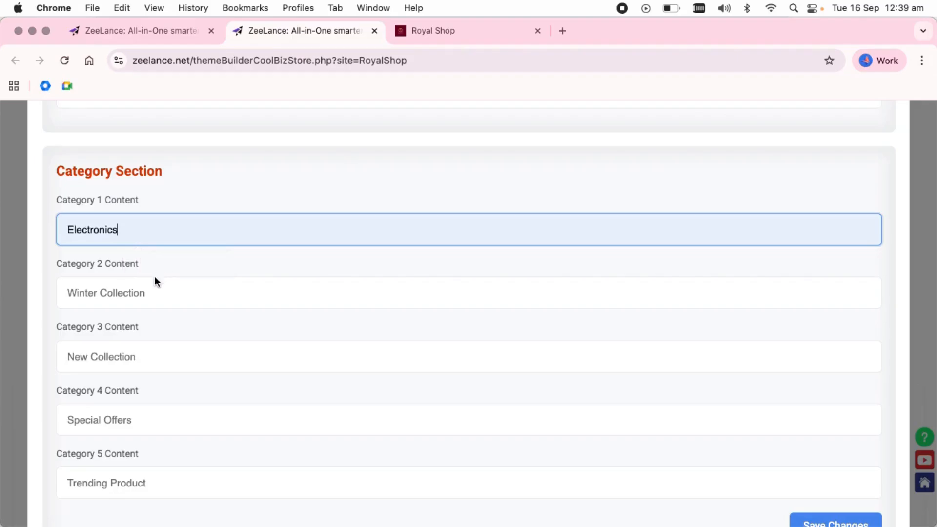
left_click_drag(166, 293, 43, 248)
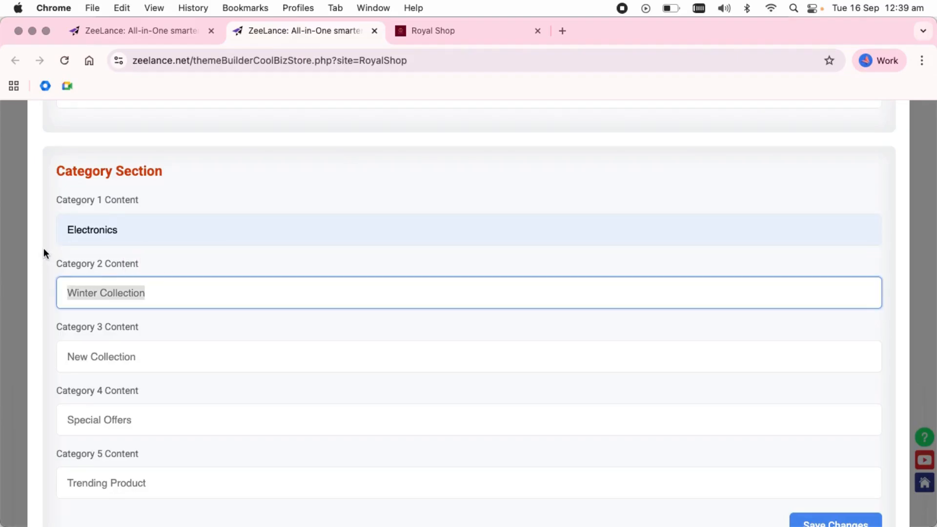
type("G")
left_click(179, 329)
left_click_drag(171, 356, 93, 318)
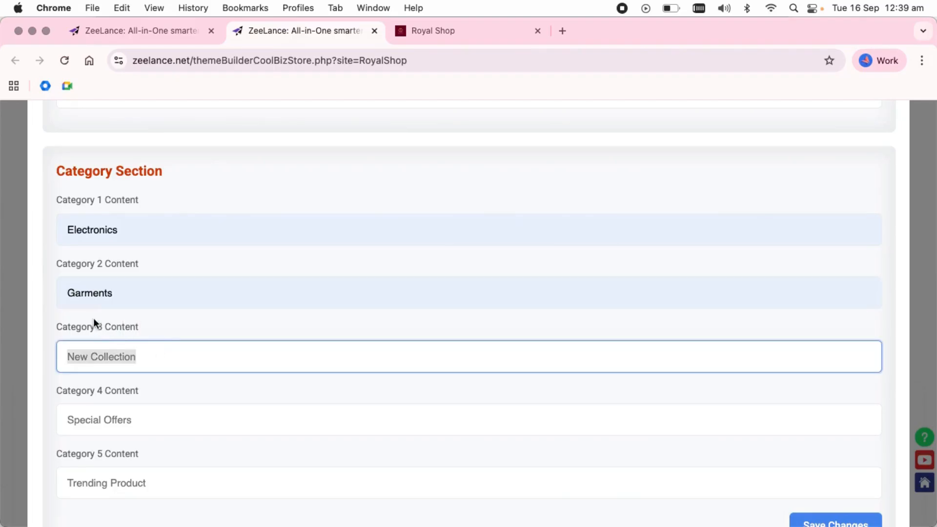
type("Watches")
left_click(181, 396)
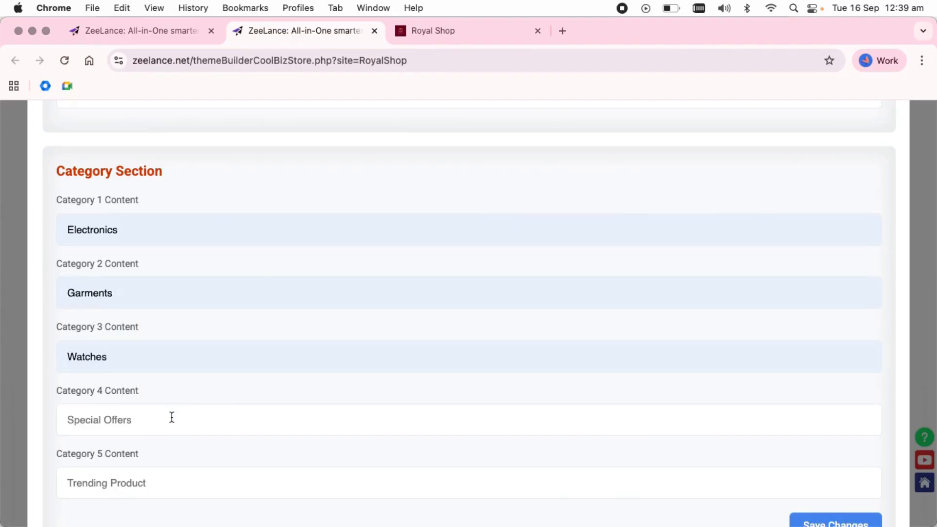
Rename Categories 4 and 5 to Jewelry and Shoes and save the category names
left_click_drag(171, 417, 139, 399)
type("Jewelry")
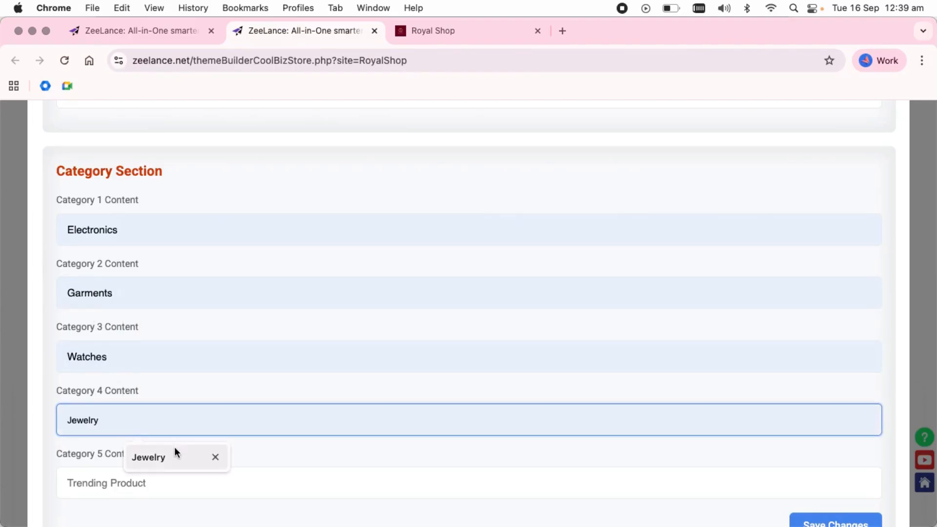
left_click(174, 449)
left_click_drag(175, 491, 88, 431)
type("S")
left_click(162, 445)
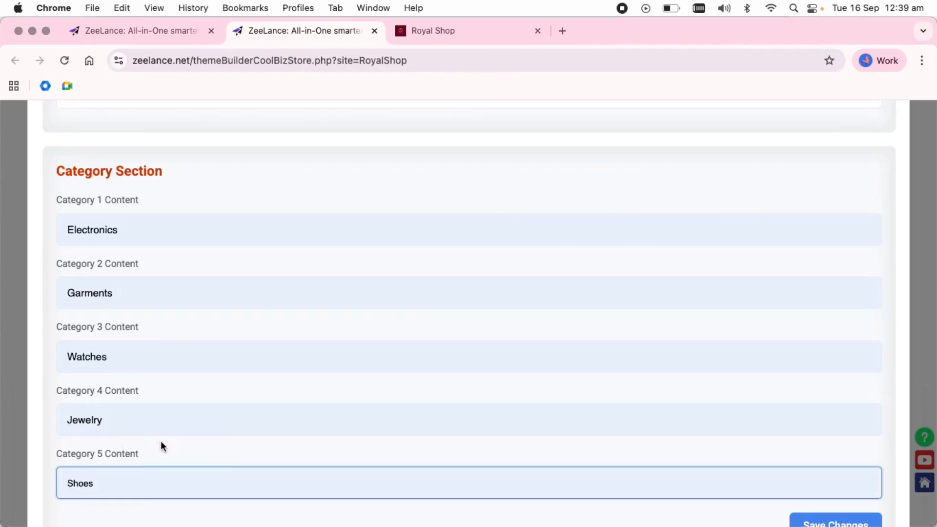
scroll(726, 412, "down", 2)
left_click(835, 462)
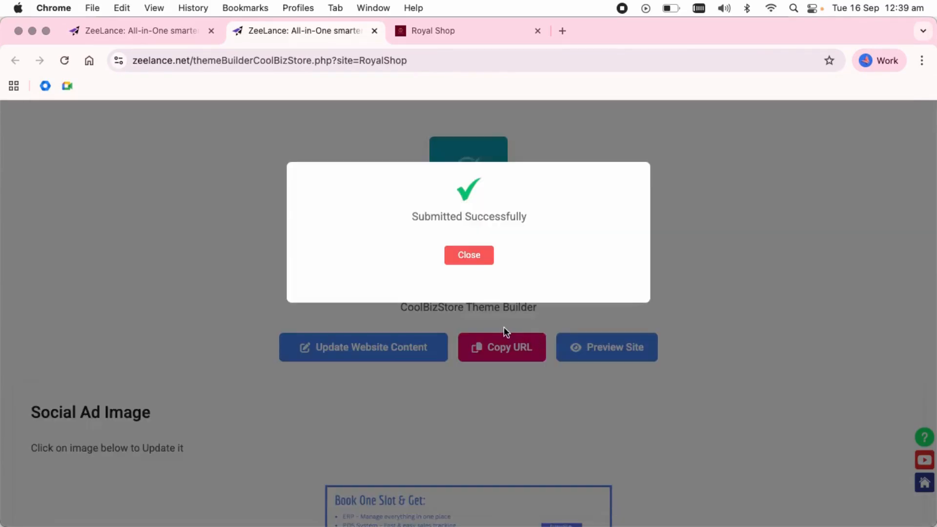
left_click(467, 255)
Start replacing the Catagory 1 thumbnail image
scroll(466, 255, "down", 11)
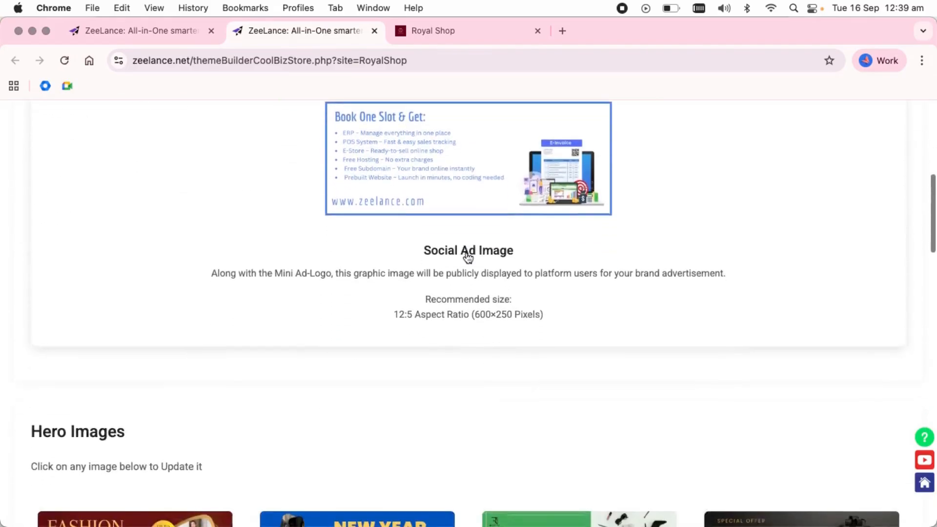
scroll(468, 257, "down", 15)
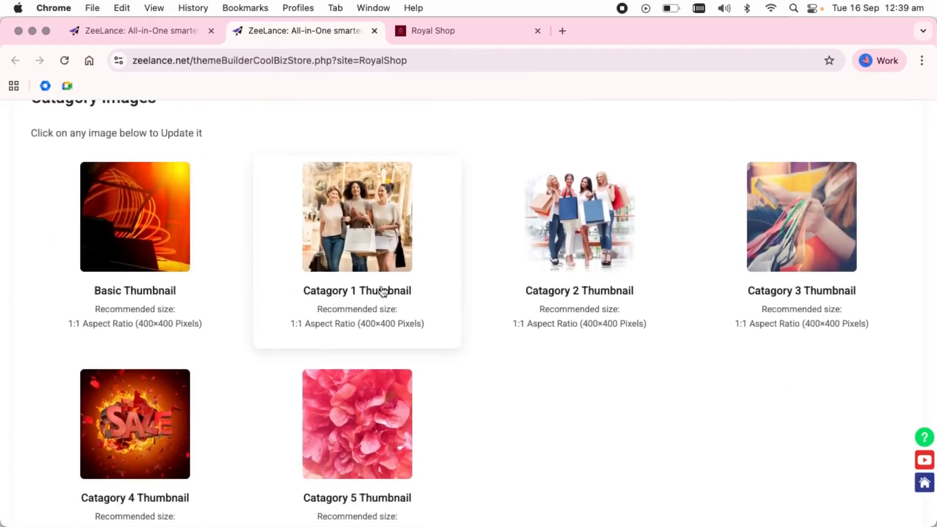
left_click(378, 233)
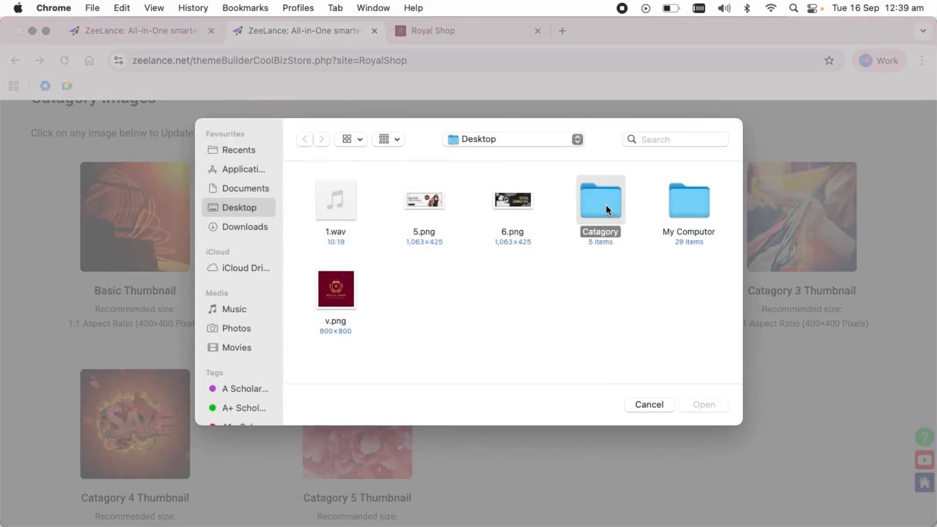
Upload Electronics-1.webp and Garments-2.jpeg as the Catagory 1 and 2 thumbnails
double_click(605, 204)
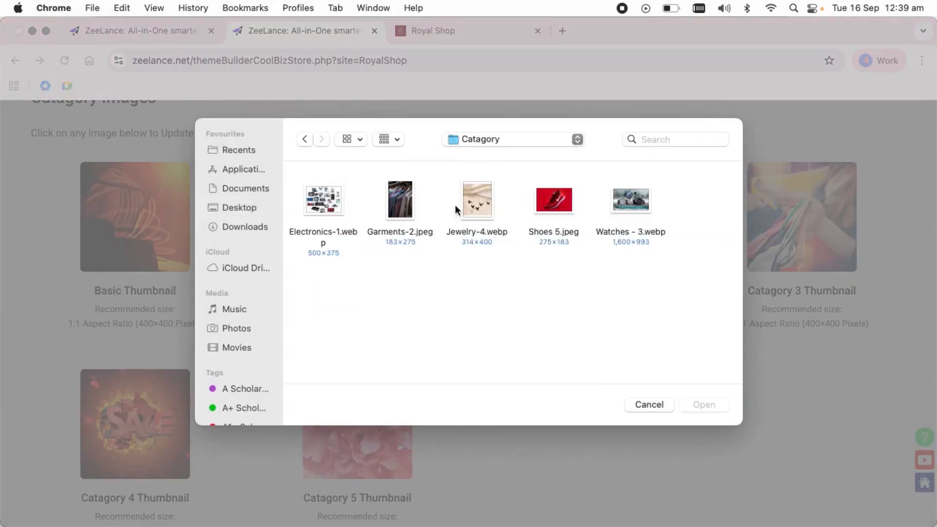
double_click(323, 198)
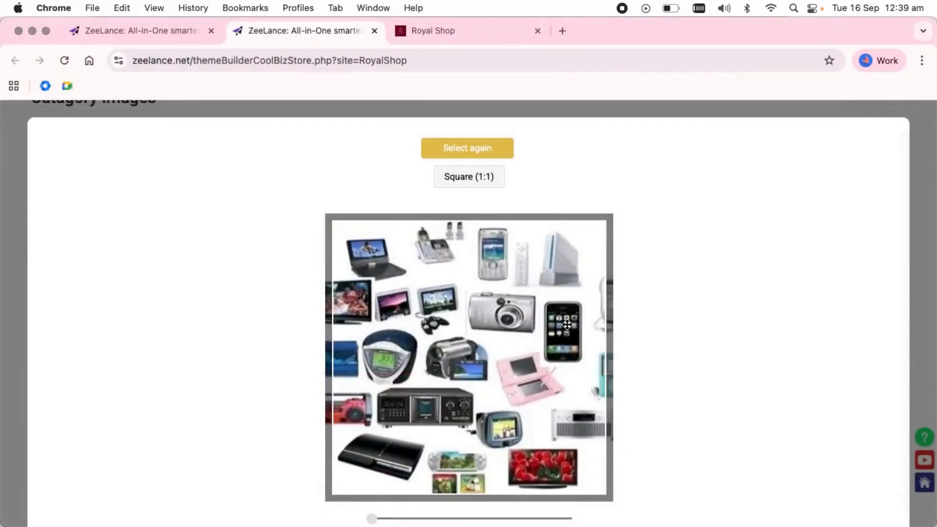
scroll(789, 368, "down", 3)
left_click(866, 495)
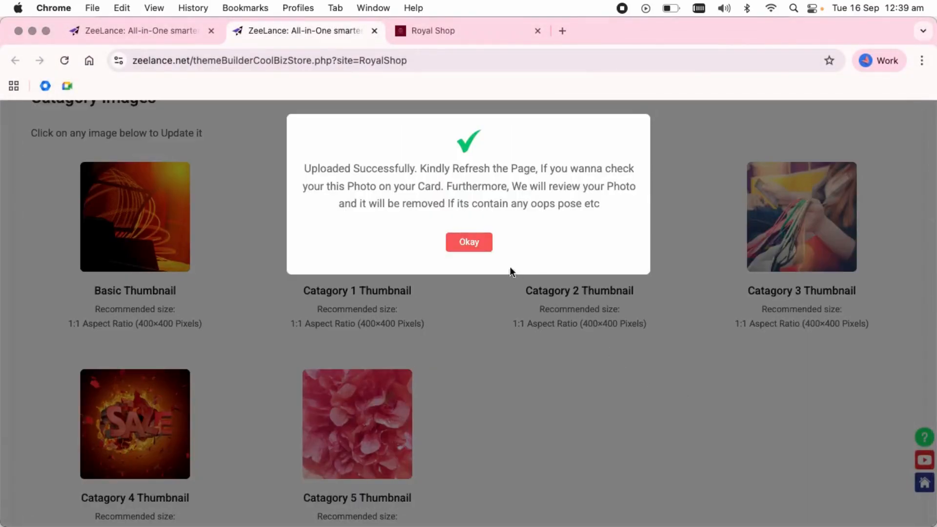
left_click(471, 243)
left_click(587, 244)
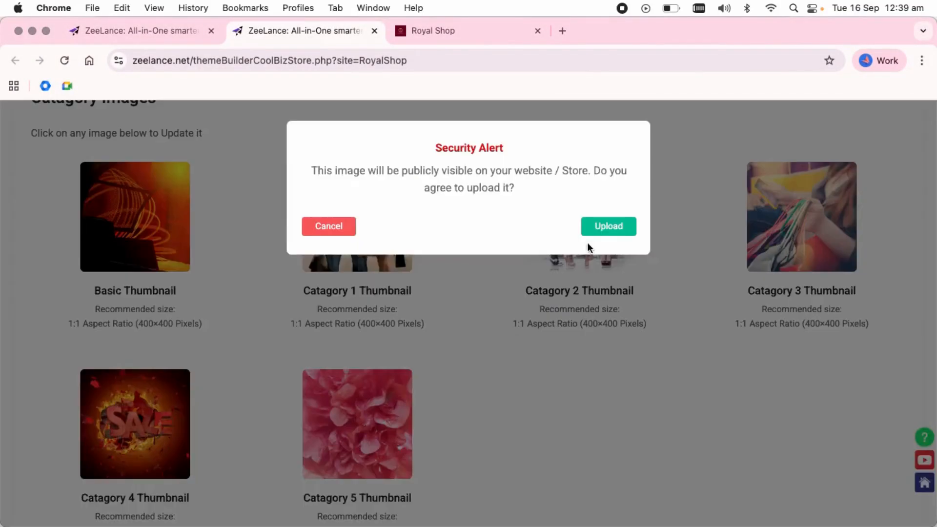
left_click(616, 229)
double_click(408, 203)
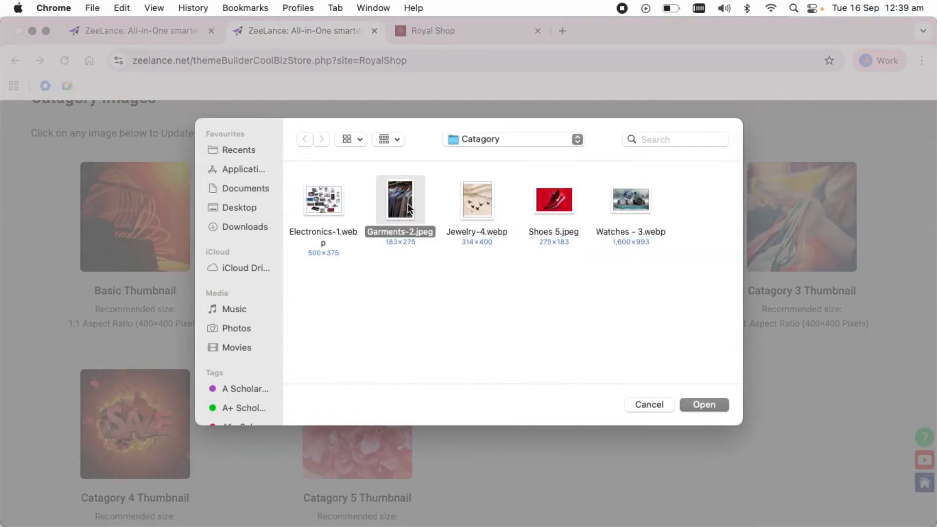
scroll(791, 390, "down", 2)
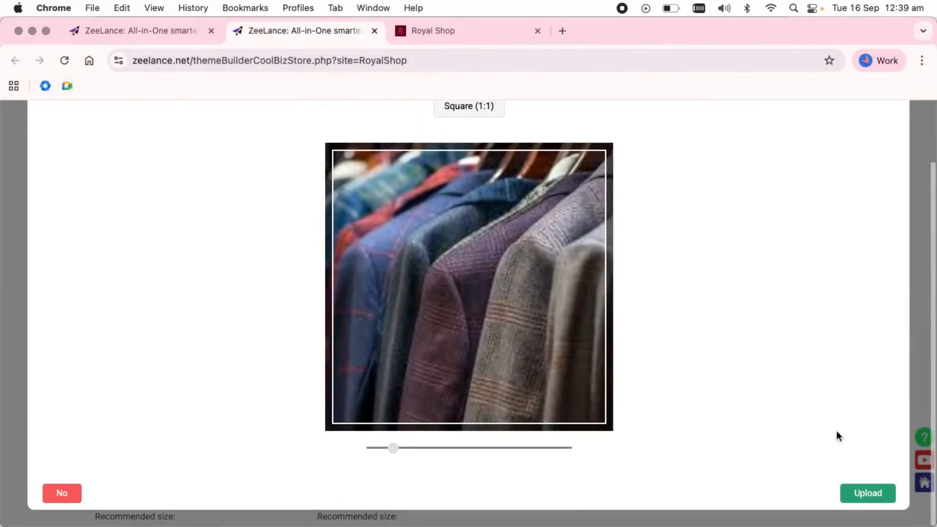
left_click(874, 499)
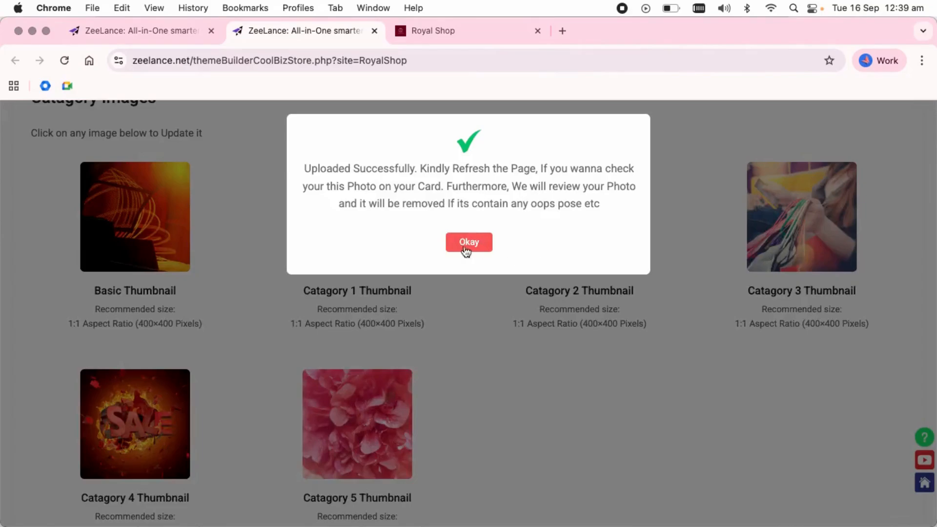
left_click(466, 242)
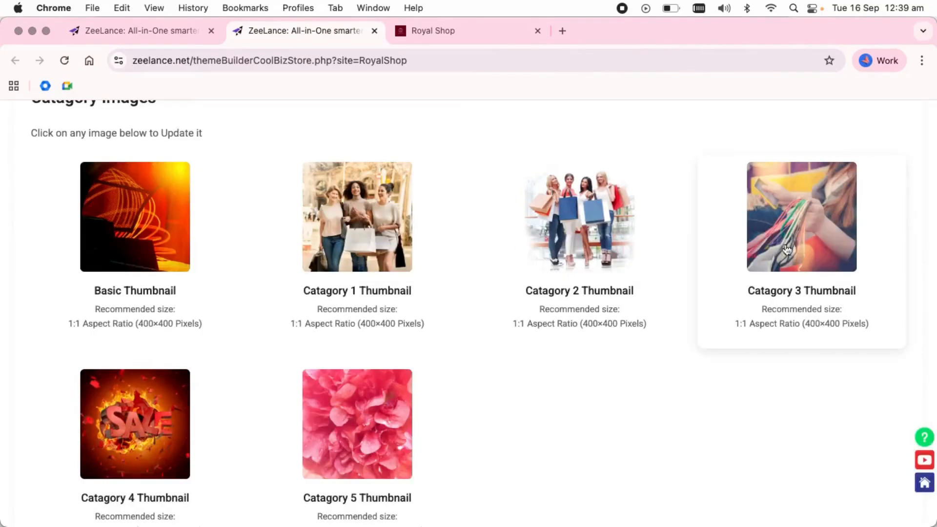
Upload Jewelry-4.webp and Shoes 5.jpeg as the Catagory 3 and 4 thumbnails
left_click(797, 245)
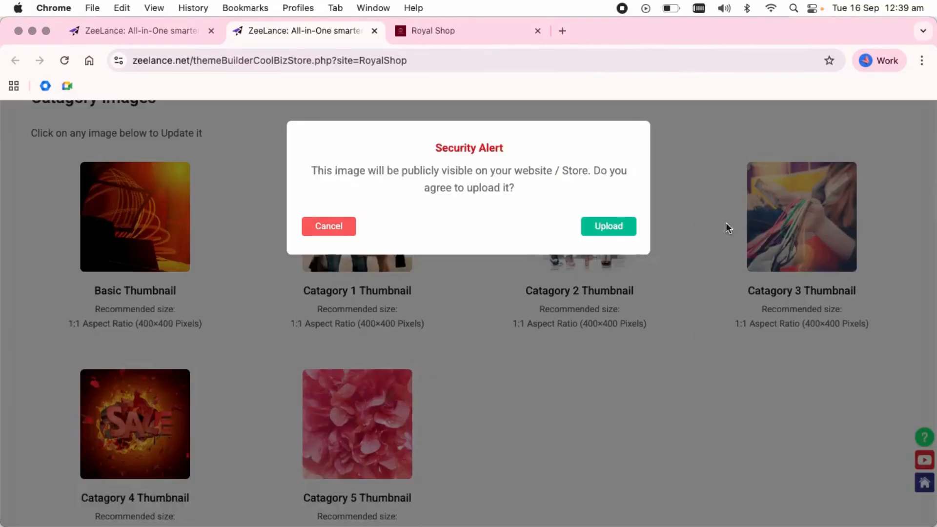
left_click(610, 226)
double_click(474, 204)
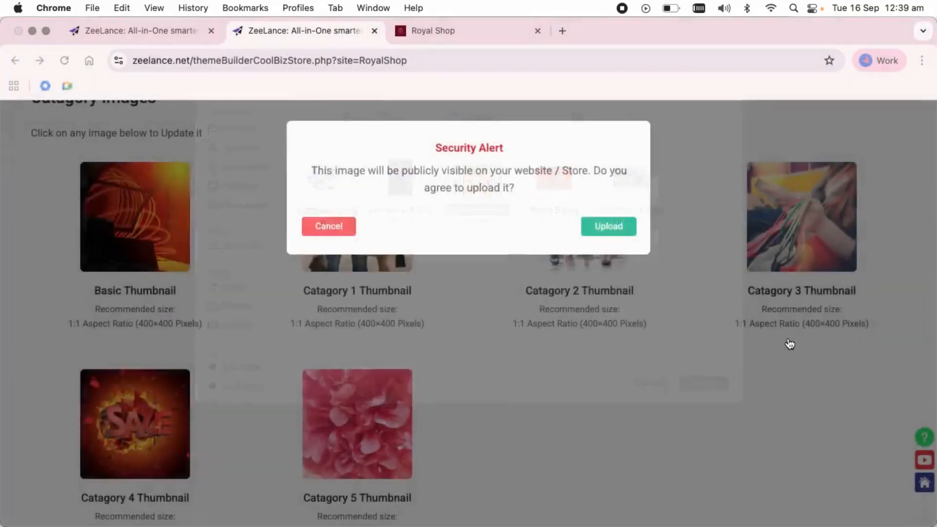
scroll(792, 343, "down", 2)
left_click(849, 492)
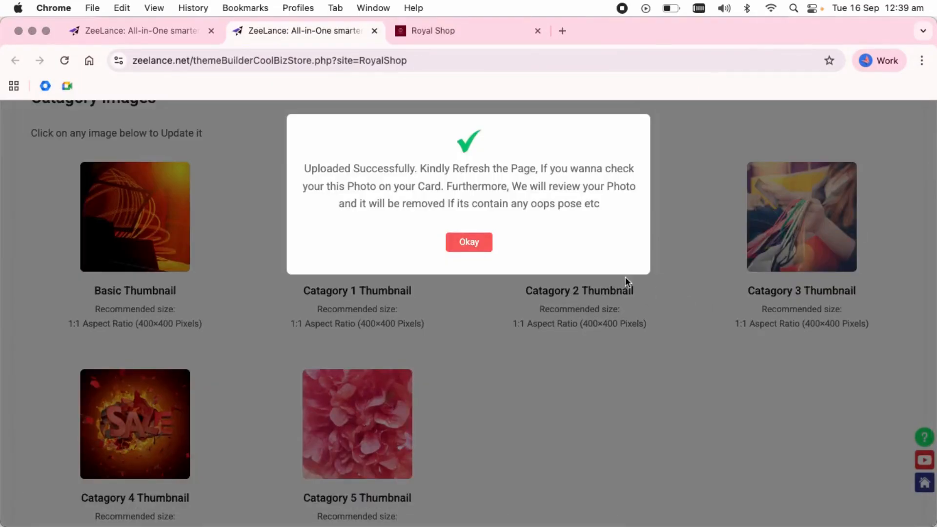
left_click(469, 240)
left_click(138, 443)
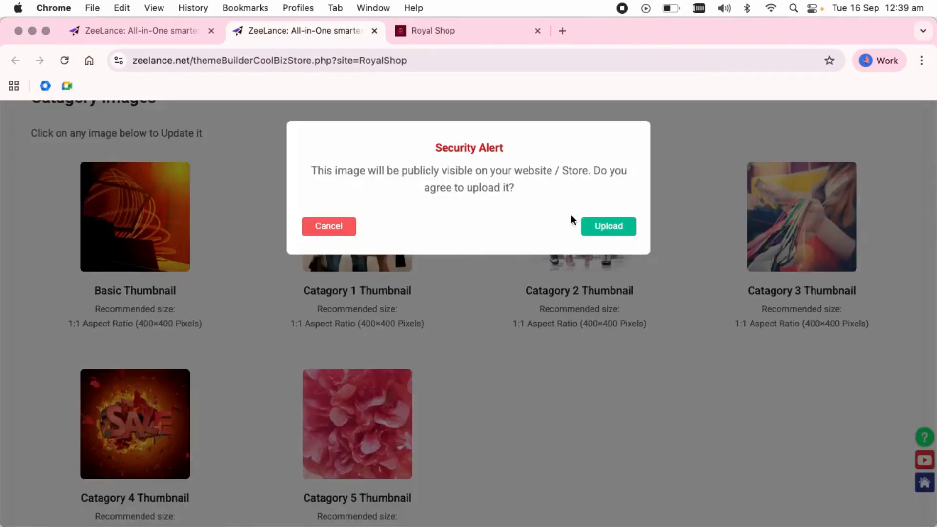
left_click(586, 226)
double_click(555, 194)
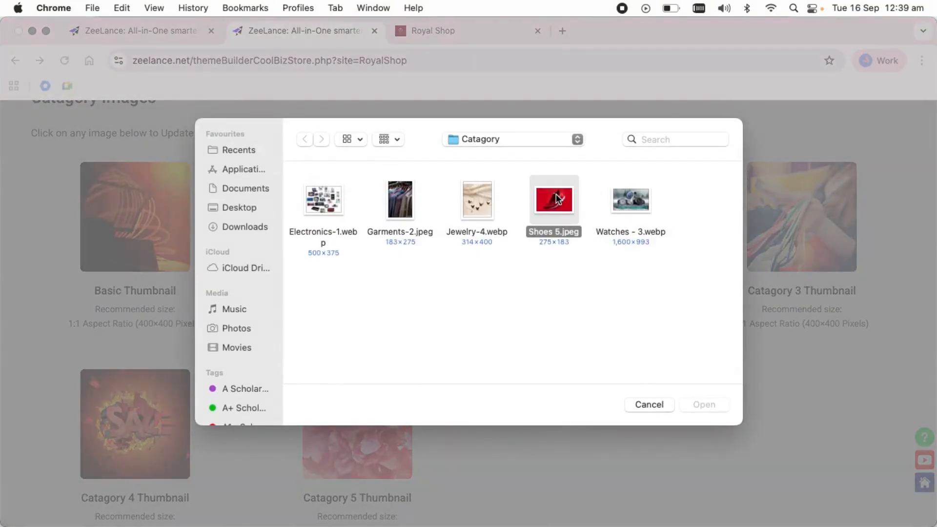
scroll(722, 348, "down", 3)
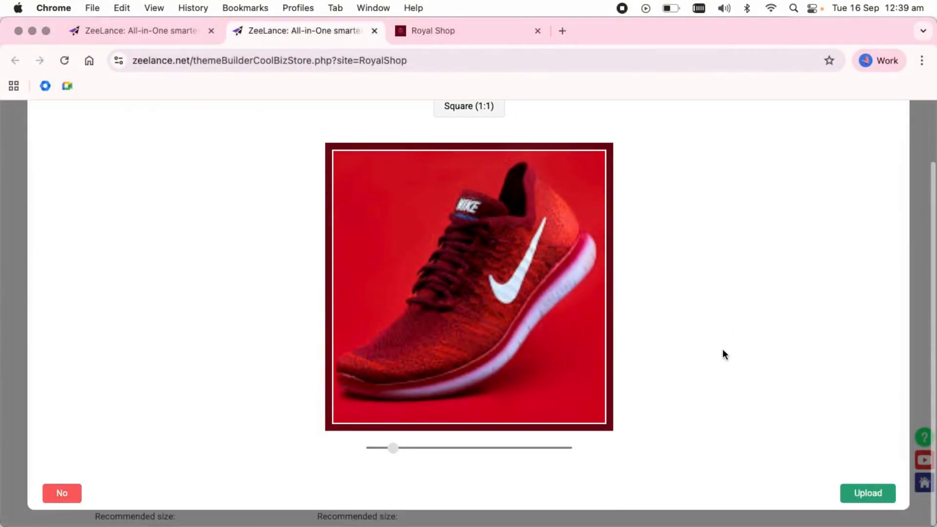
left_click(852, 493)
left_click(463, 241)
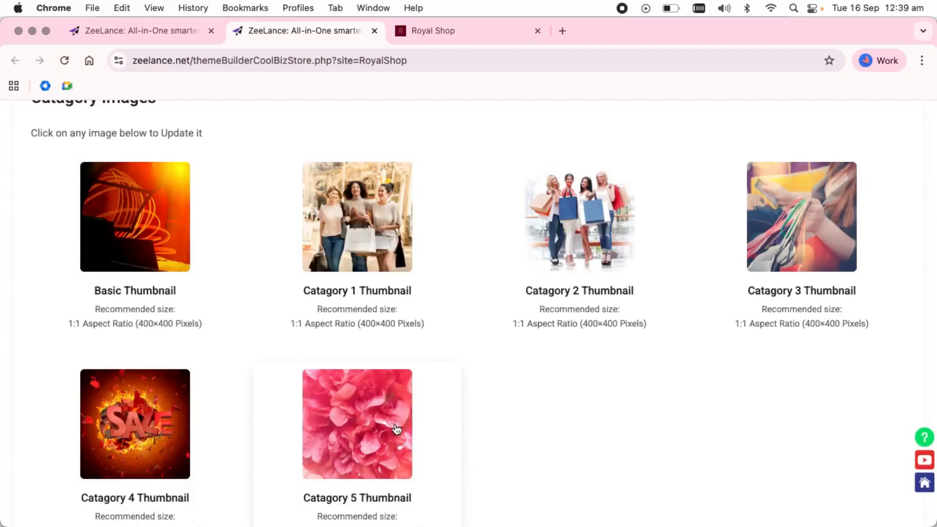
Upload Watches - 3.webp as the Catagory 5 thumbnail
left_click(596, 279)
left_click(623, 226)
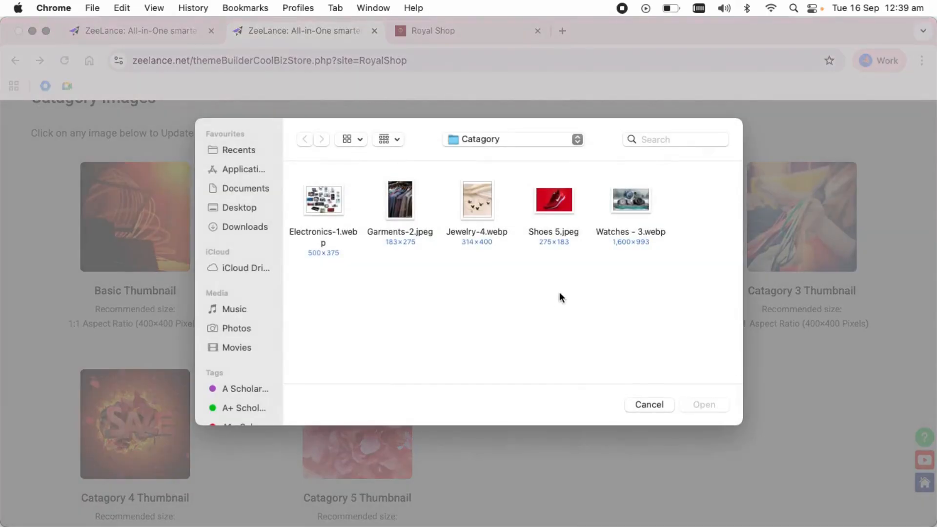
left_click(627, 196)
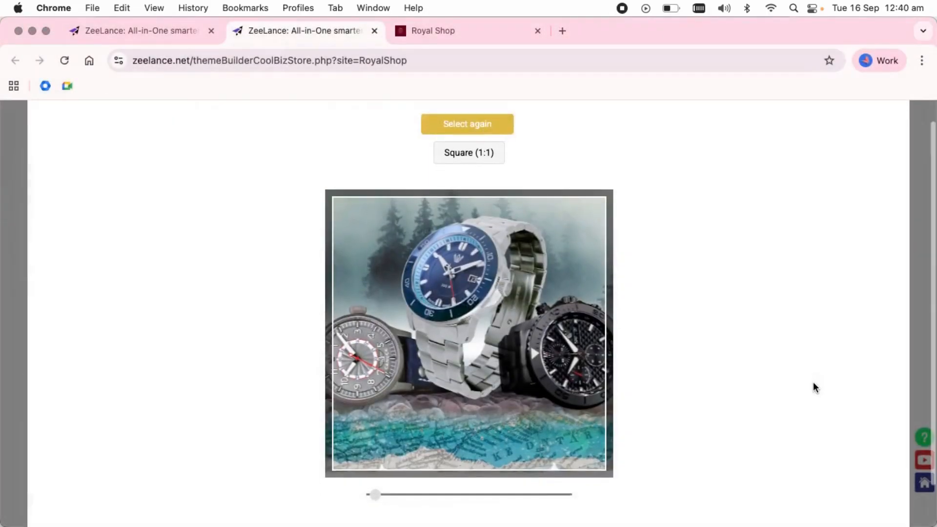
scroll(813, 382, "down", 3)
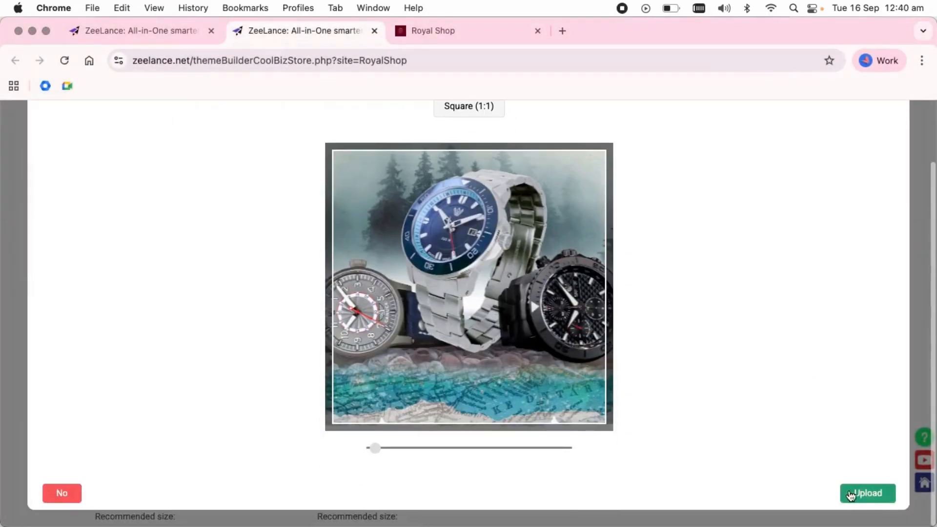
left_click(851, 494)
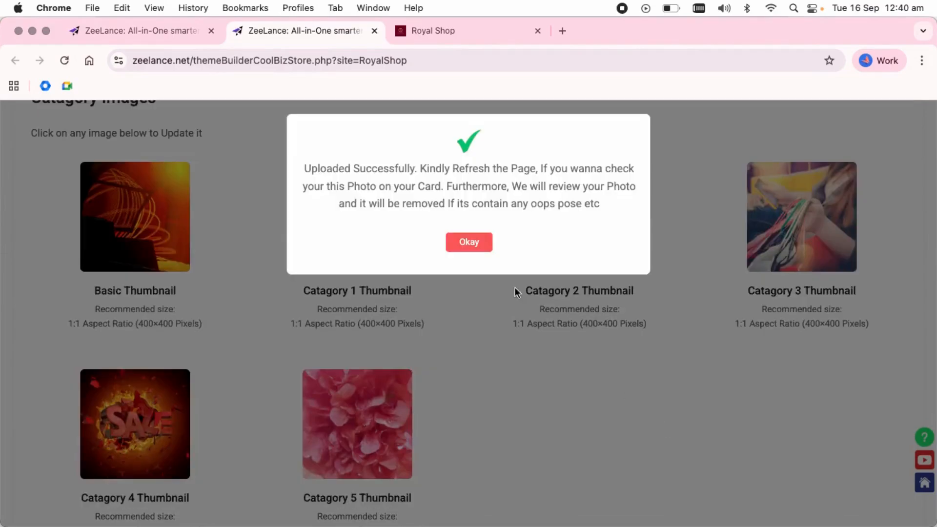
Dismiss the upload success message and confirm the Royal Shop storefront shows the new jewelry, shoe and watches thumbnails
left_click(463, 243)
scroll(378, 356, "down", 2)
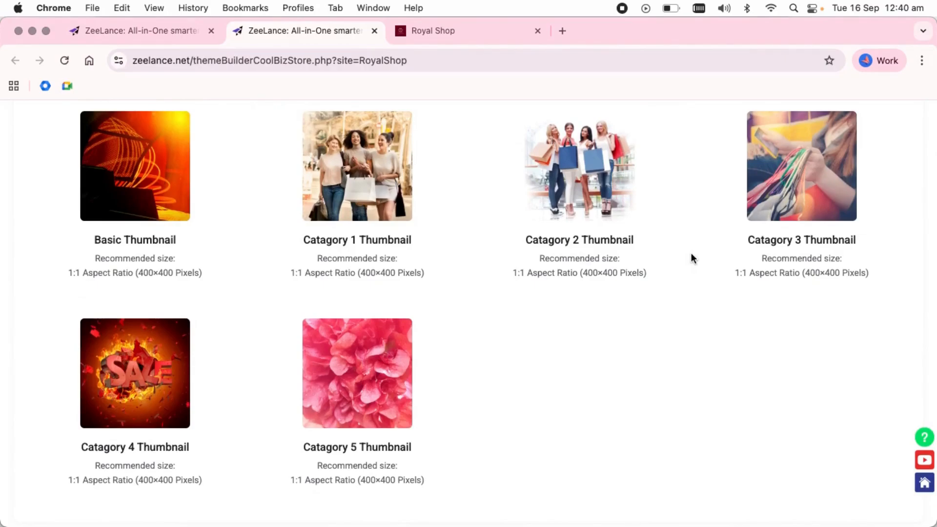
left_click(450, 34)
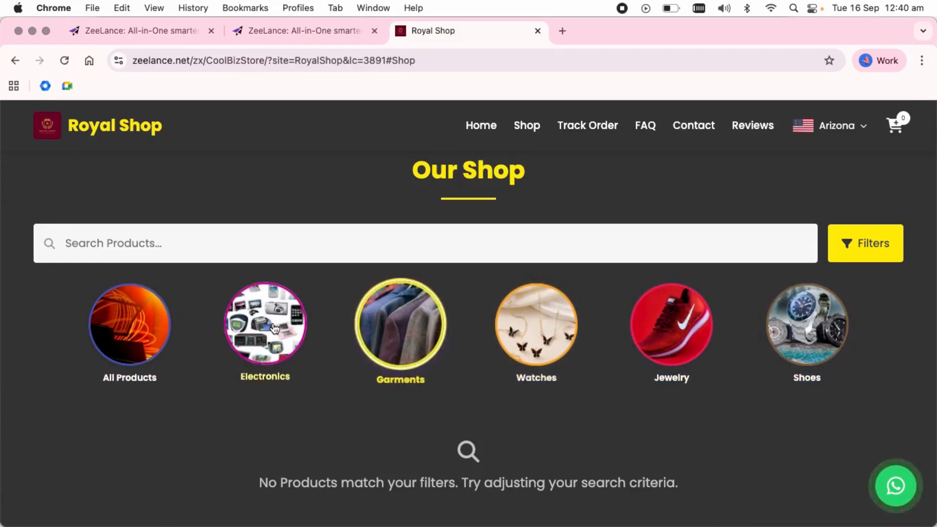
left_click(326, 38)
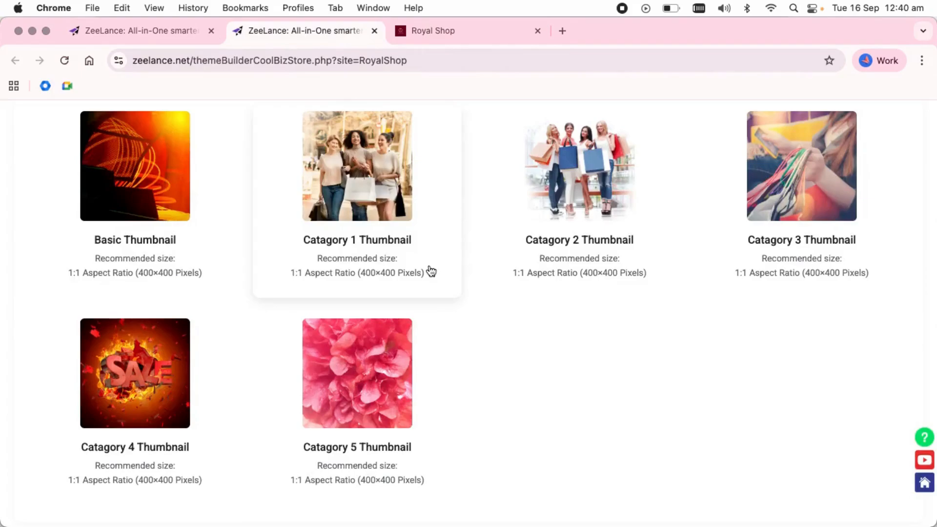
scroll(429, 270, "down", 5)
Review the ERP and stock mode explanations, then switch on eStore Stock Linked Mode
scroll(430, 269, "down", 3)
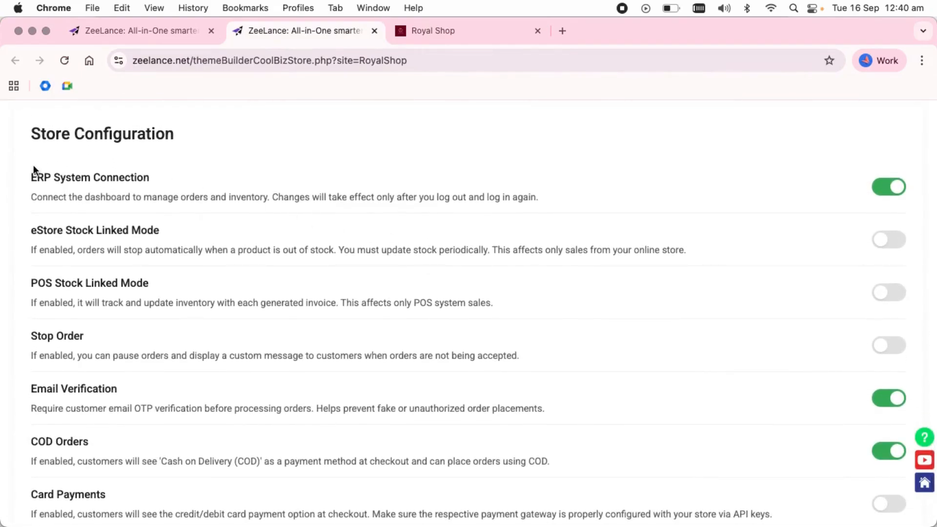
left_click_drag(31, 177, 543, 205)
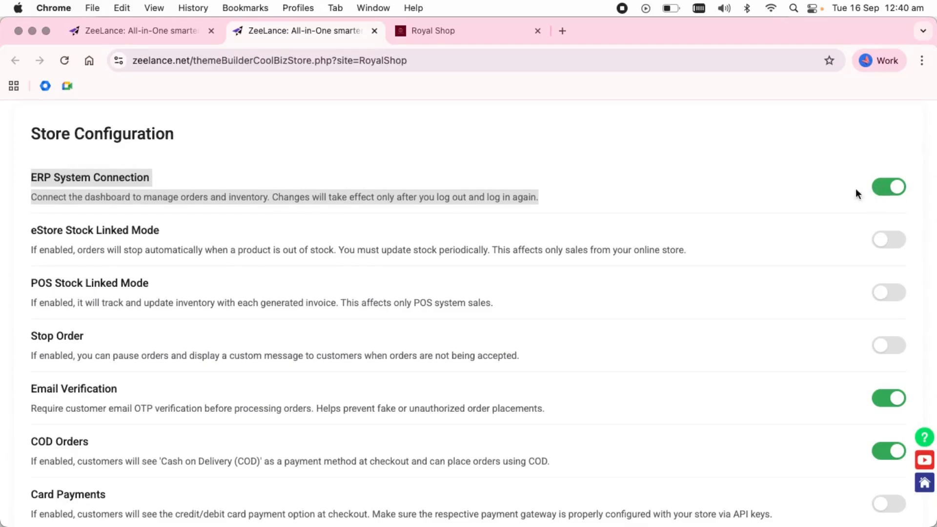
left_click_drag(33, 229, 486, 299)
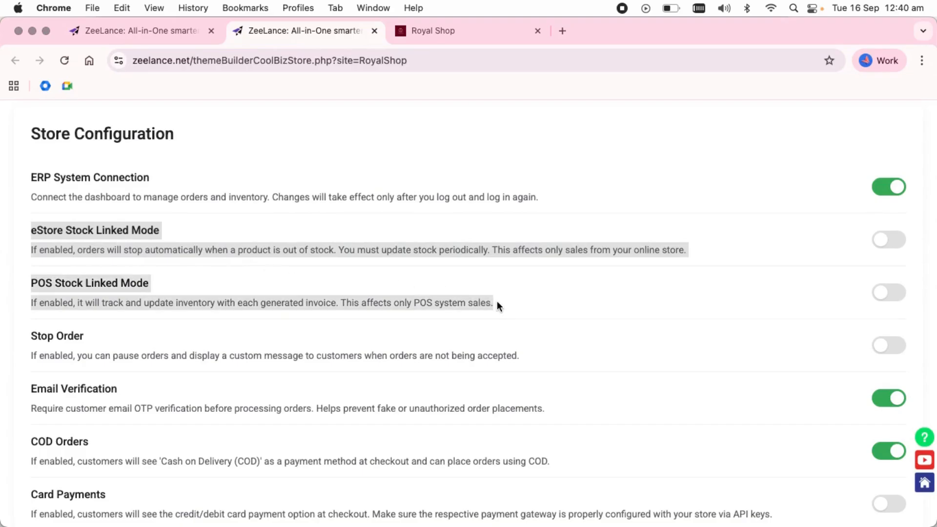
left_click(900, 248)
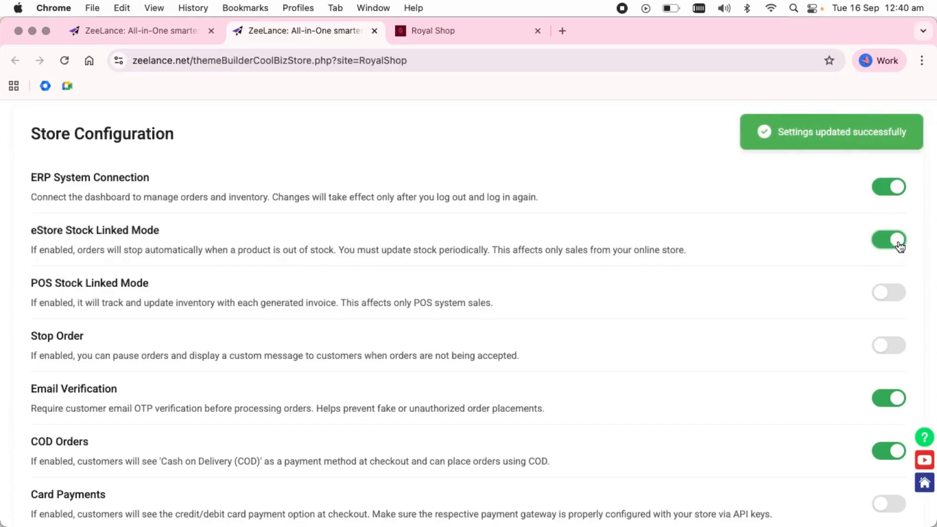
left_click(899, 244)
left_click(898, 245)
Turn on Stop Order and select its order control message
left_click(905, 347)
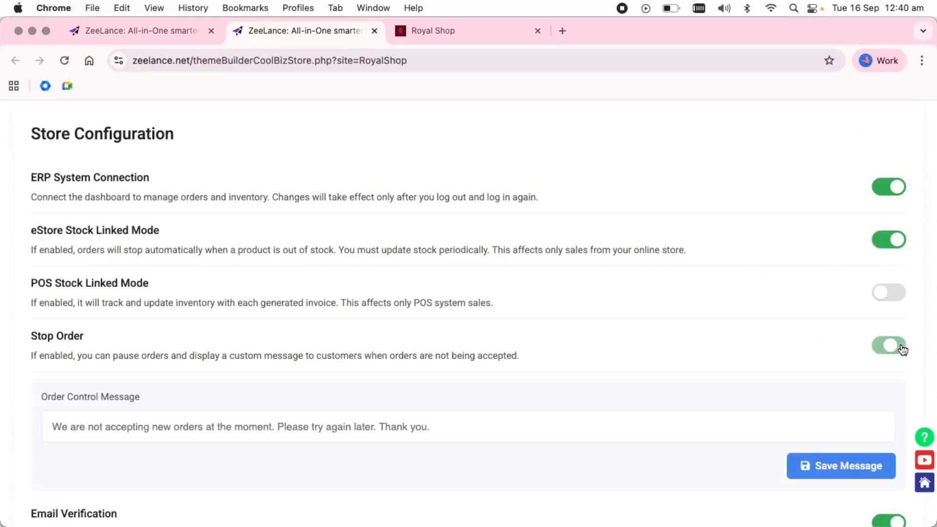
left_click_drag(16, 344, 537, 381)
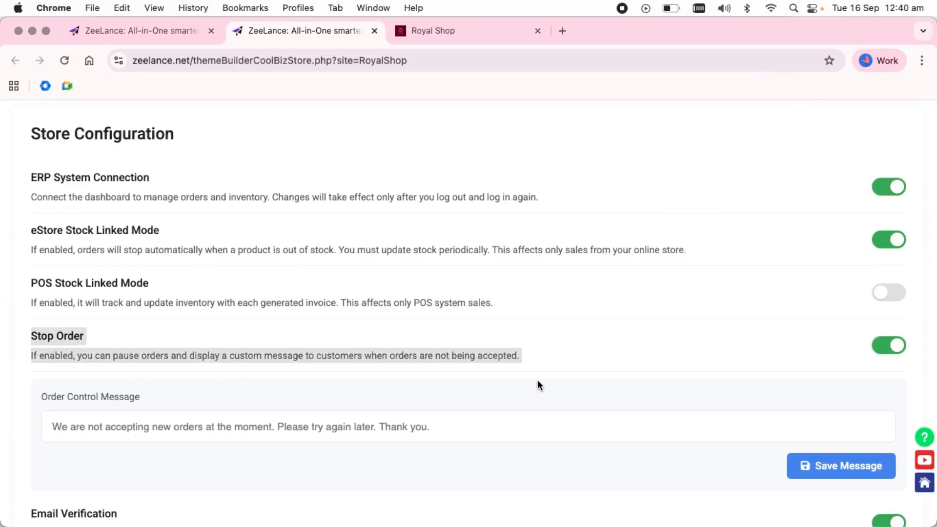
triple_click(463, 428)
scroll(334, 399, "down", 4)
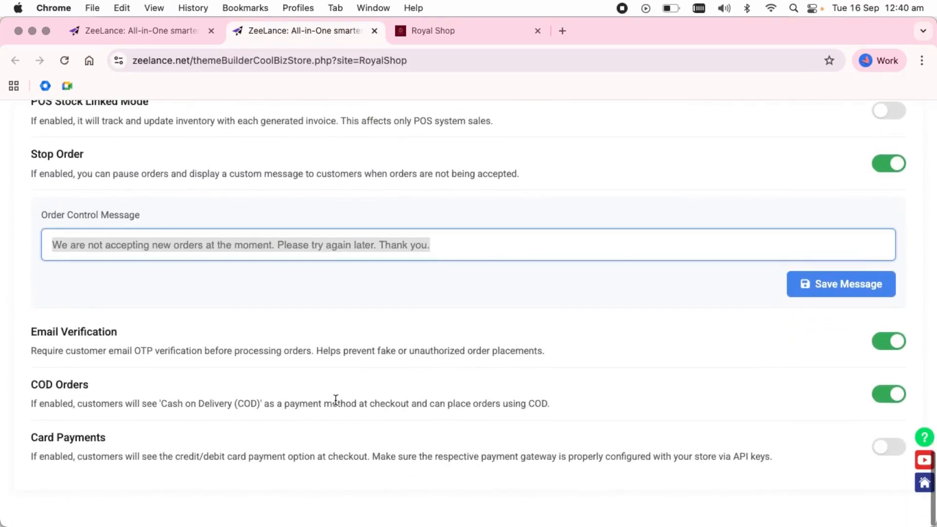
Toggle Email Verification and COD Orders off and back on, leaving both enabled
left_click(884, 343)
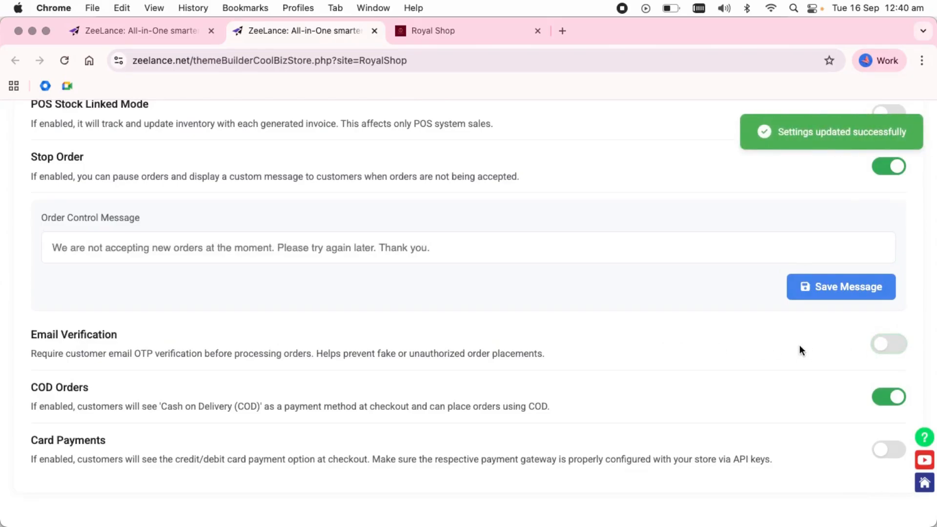
left_click_drag(31, 332, 570, 349)
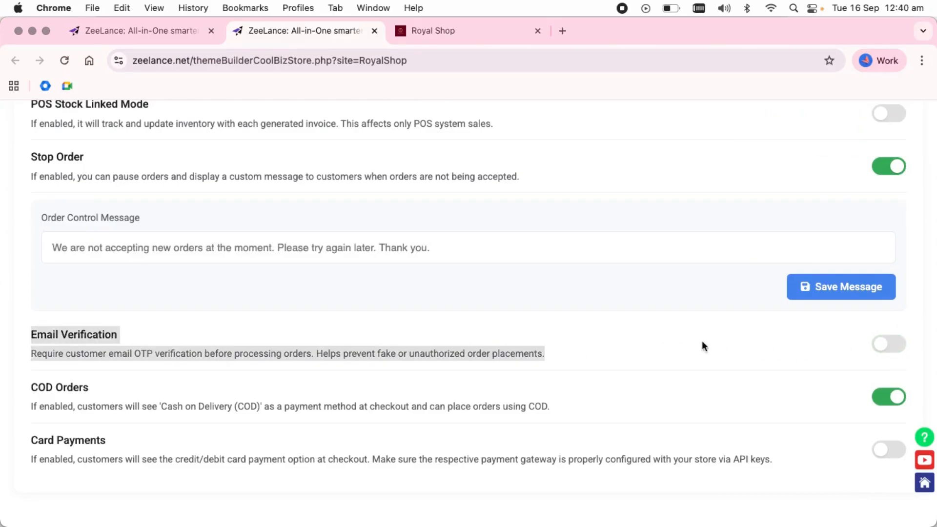
left_click(893, 348)
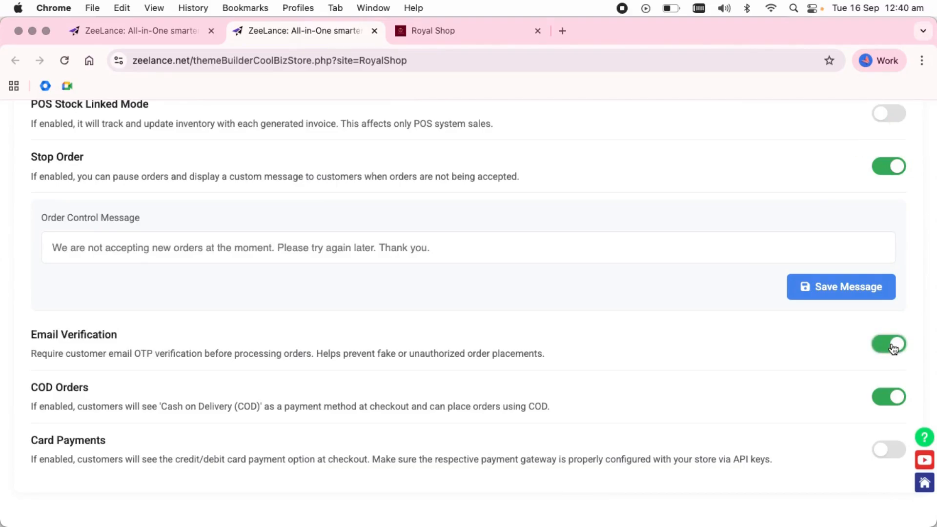
left_click(876, 402)
left_click(877, 401)
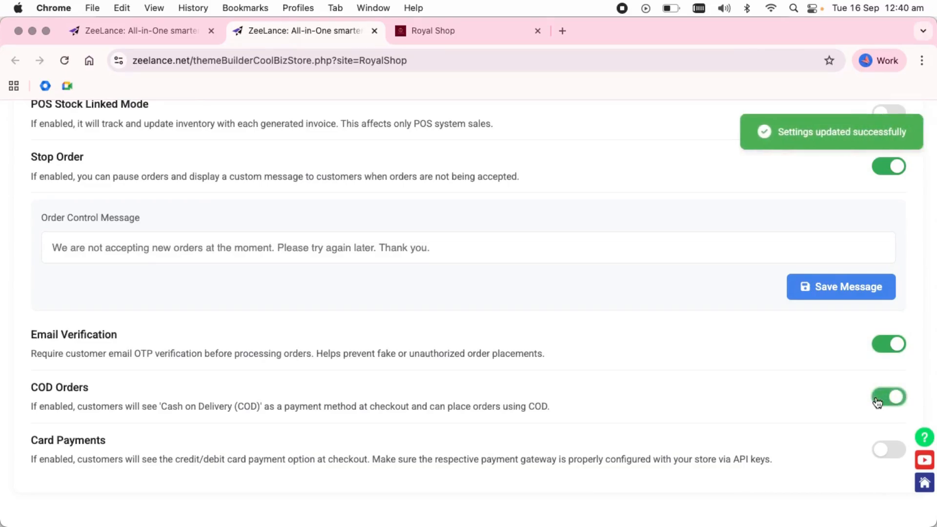
Turn on Card Payments and choose SafePay as the payment gateway
left_click(898, 456)
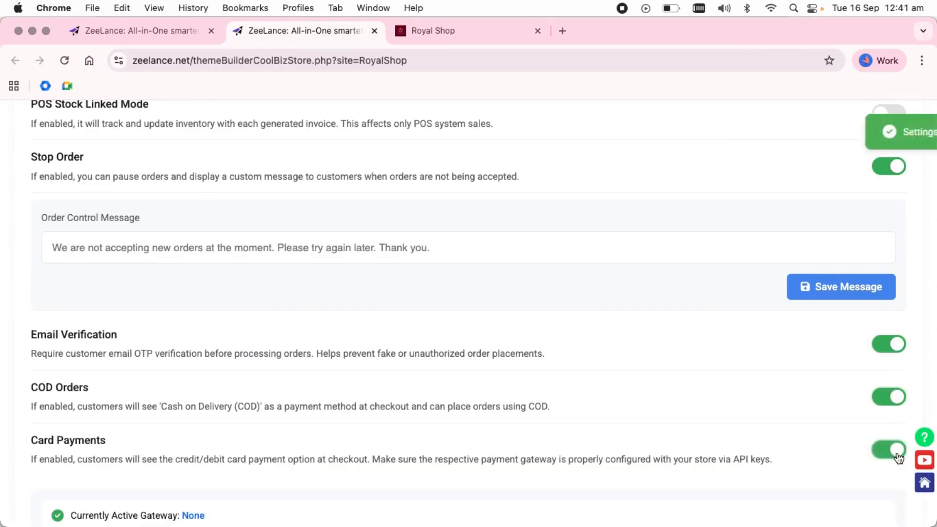
scroll(897, 456, "down", 3)
left_click(60, 442)
scroll(61, 441, "down", 4)
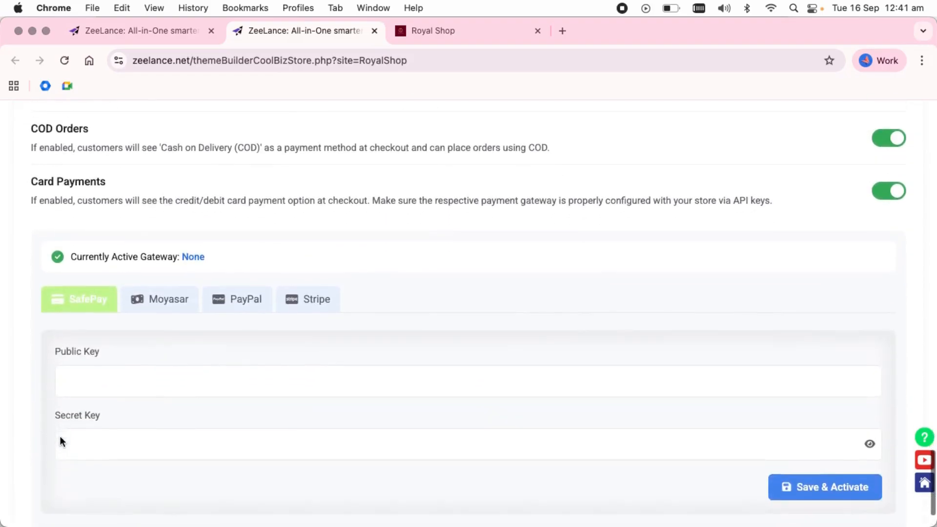
Paste the SafePay public and secret keys and save and activate the gateway
left_click(132, 325)
key("super+v")
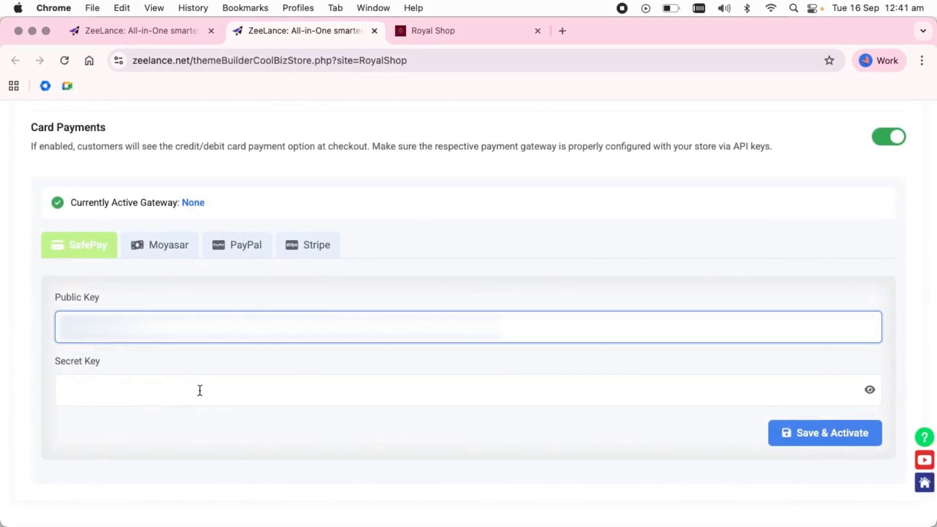
left_click(200, 390)
key("super+v")
left_click(847, 447)
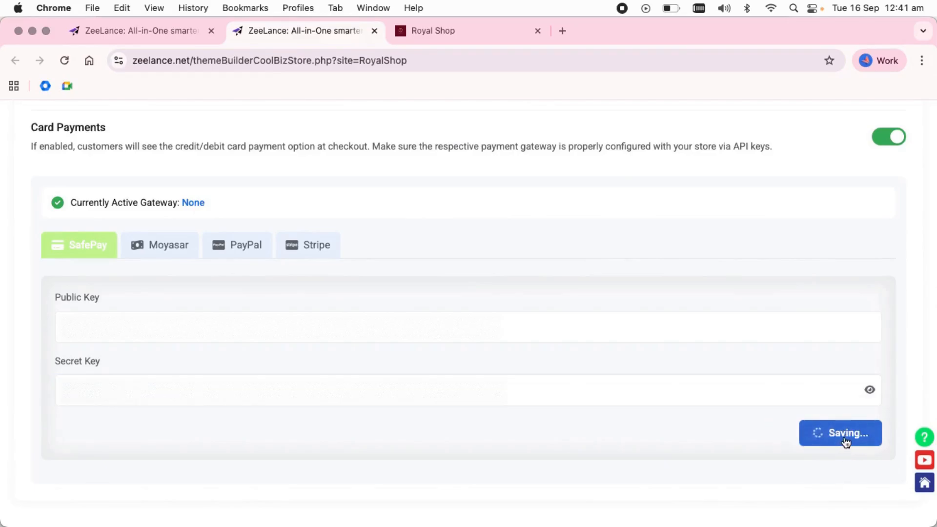